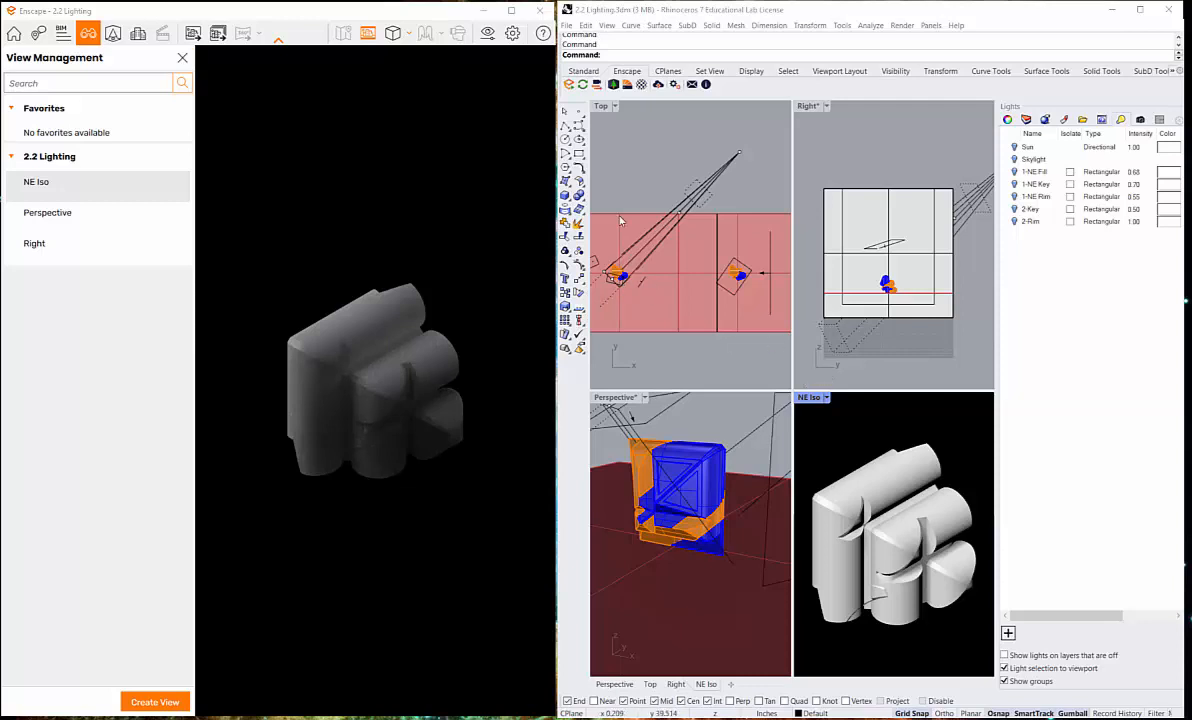
# Unlock the Base Plane and Back Drop layers and isolate the orange and blue solids of the model
pyautogui.click(619, 275)
pyautogui.scroll(-2, 623, 275)
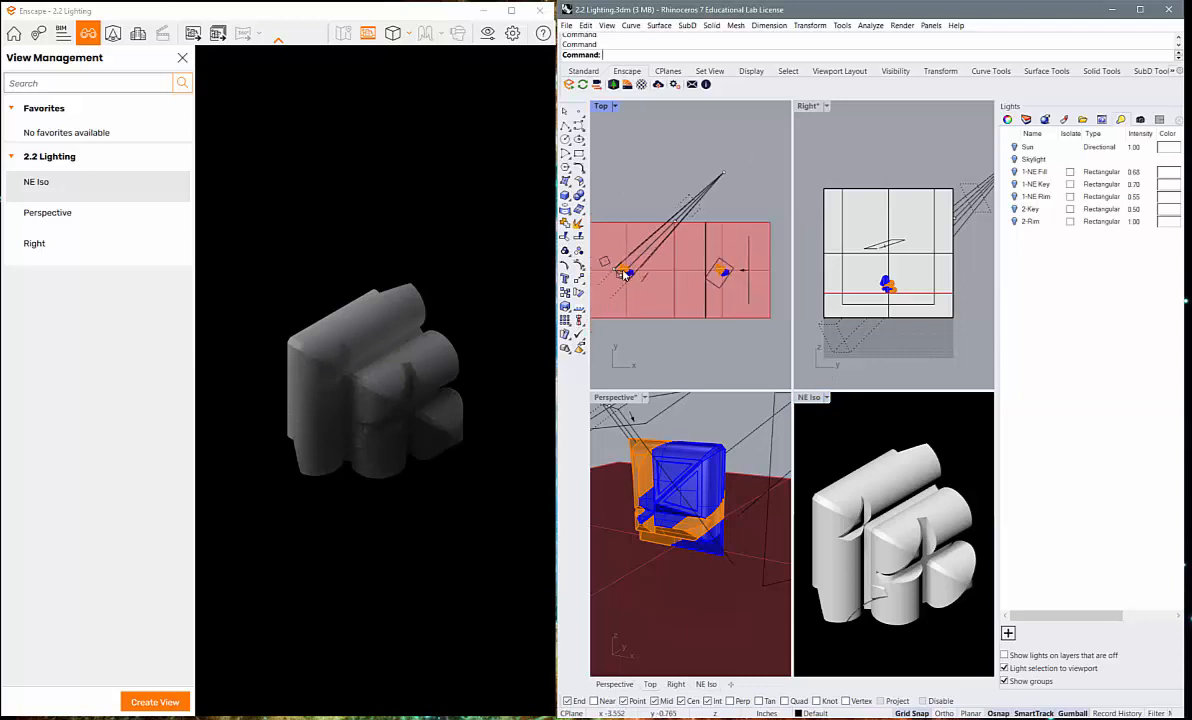
pyautogui.scroll(4, 622, 274)
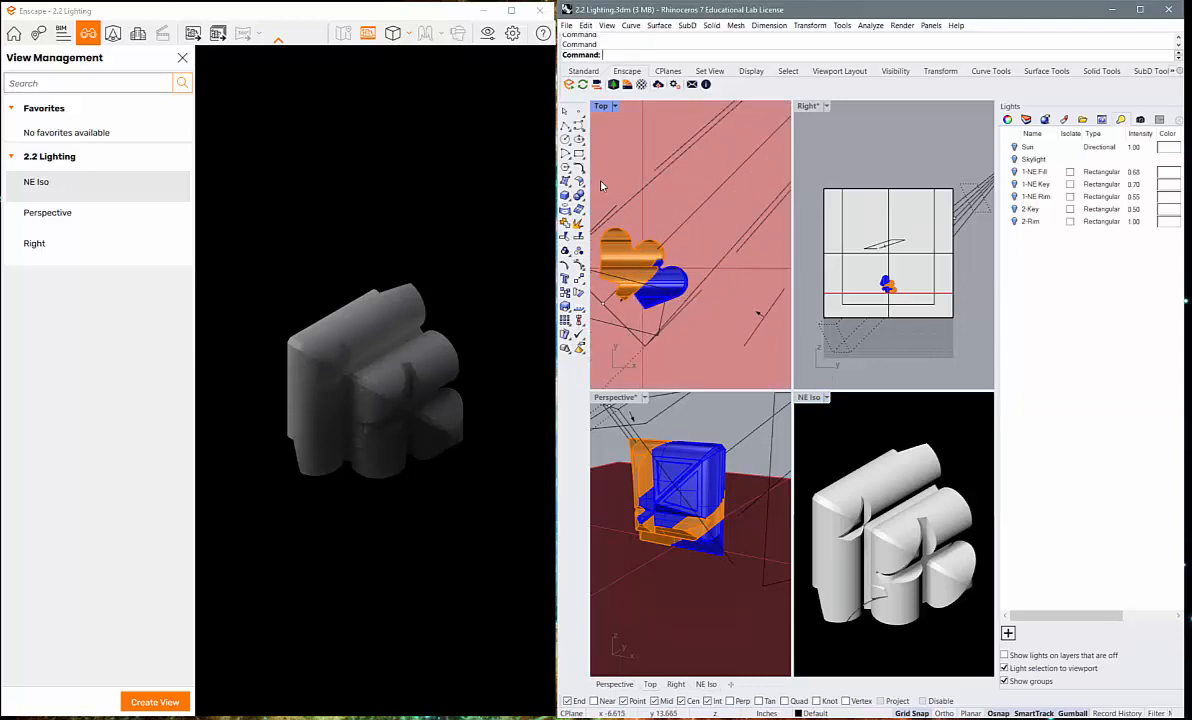
pyautogui.scroll(-3, 657, 228)
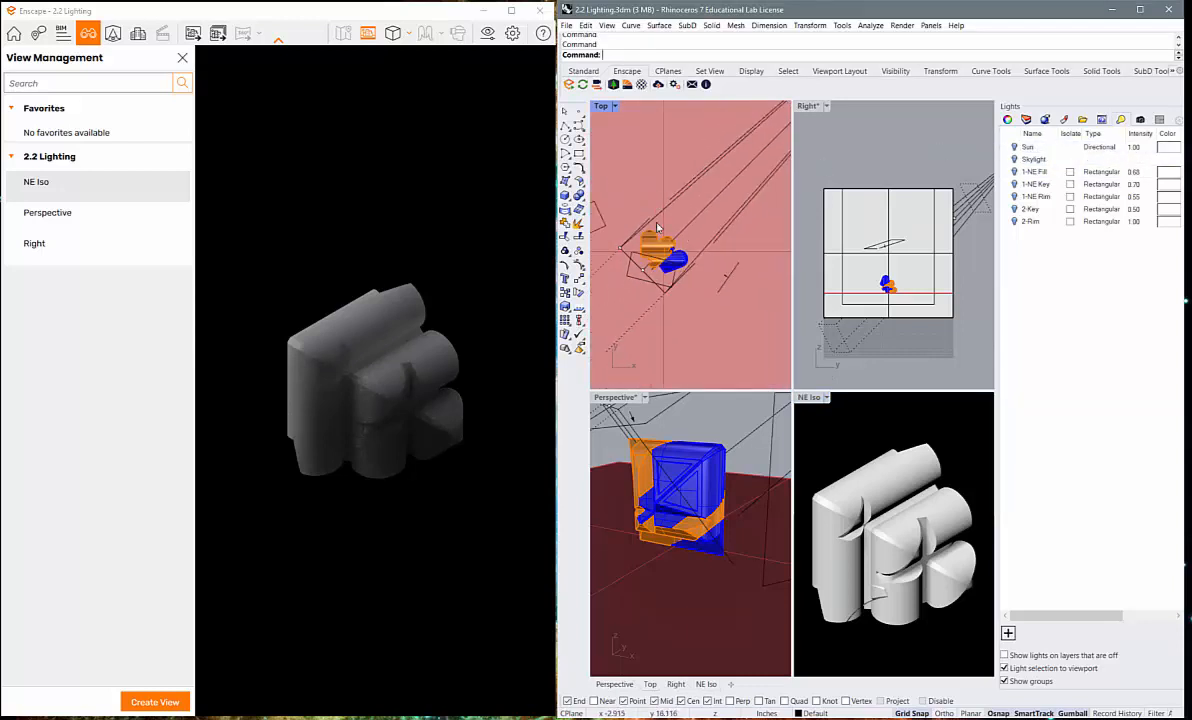
pyautogui.scroll(-2, 657, 228)
pyautogui.moveTo(677, 250); pyautogui.dragTo(679, 275)
pyautogui.moveTo(643, 141); pyautogui.dragTo(681, 263)
pyautogui.click(688, 457)
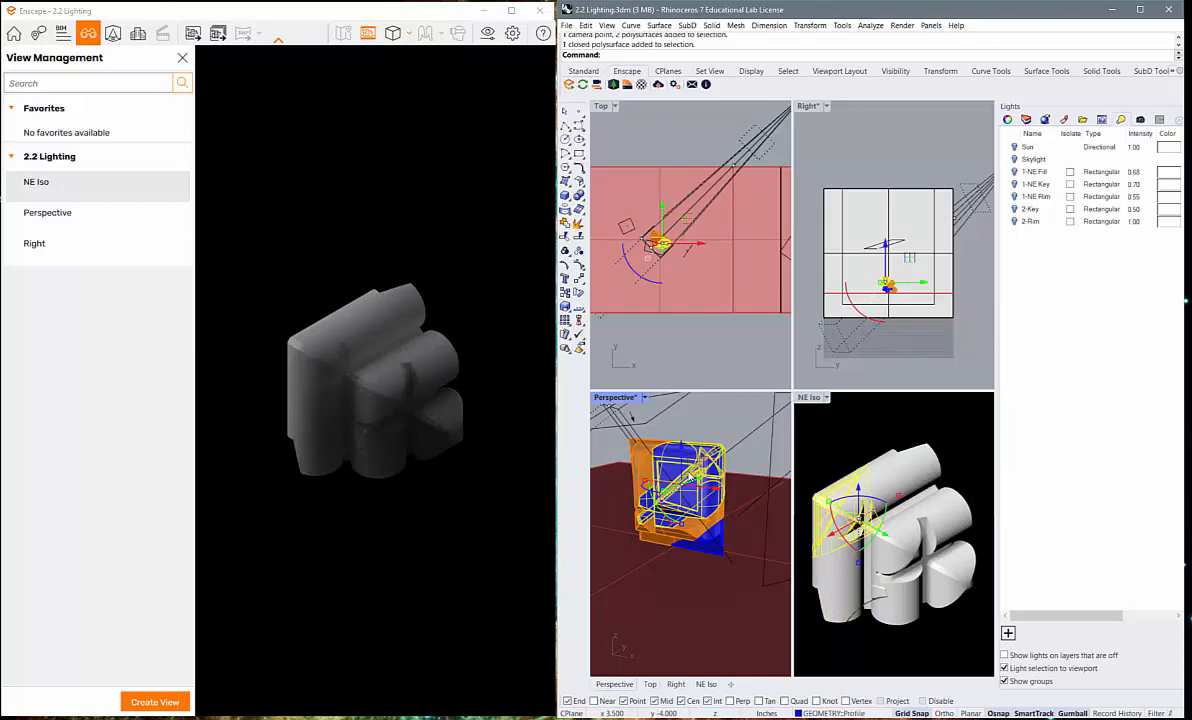
pyautogui.click(655, 514)
pyautogui.keyDown('shift'); pyautogui.click(654, 538); pyautogui.keyUp('shift')
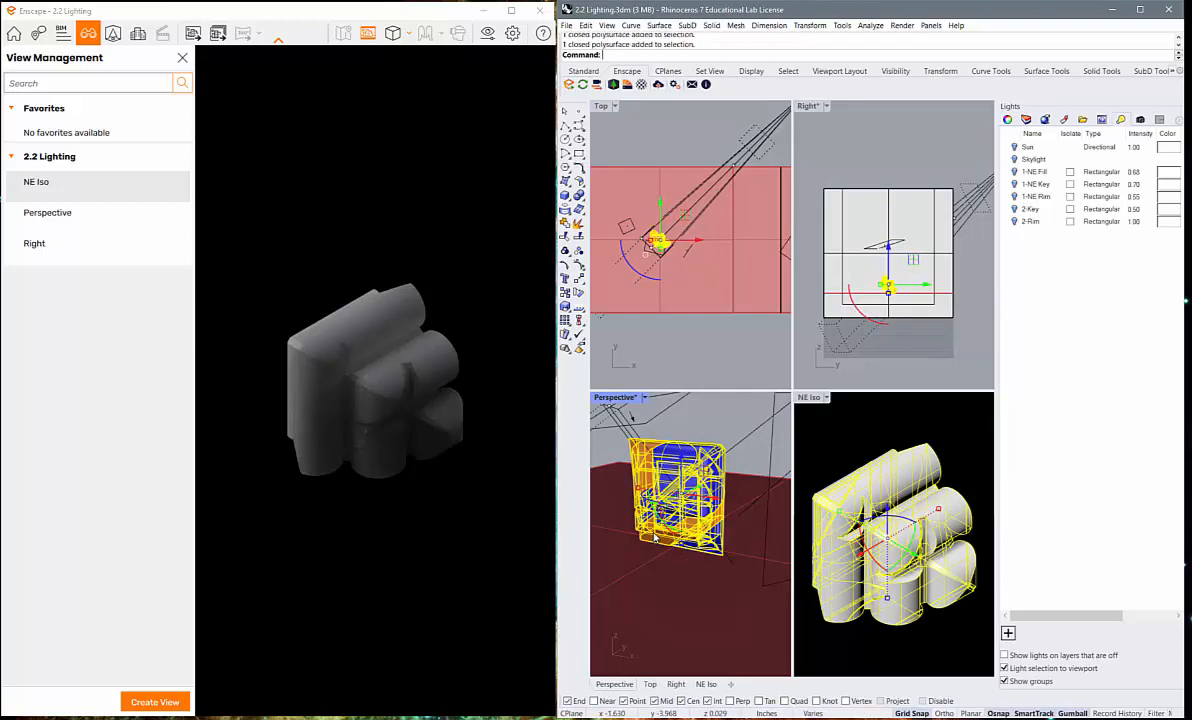
pyautogui.click(1026, 120)
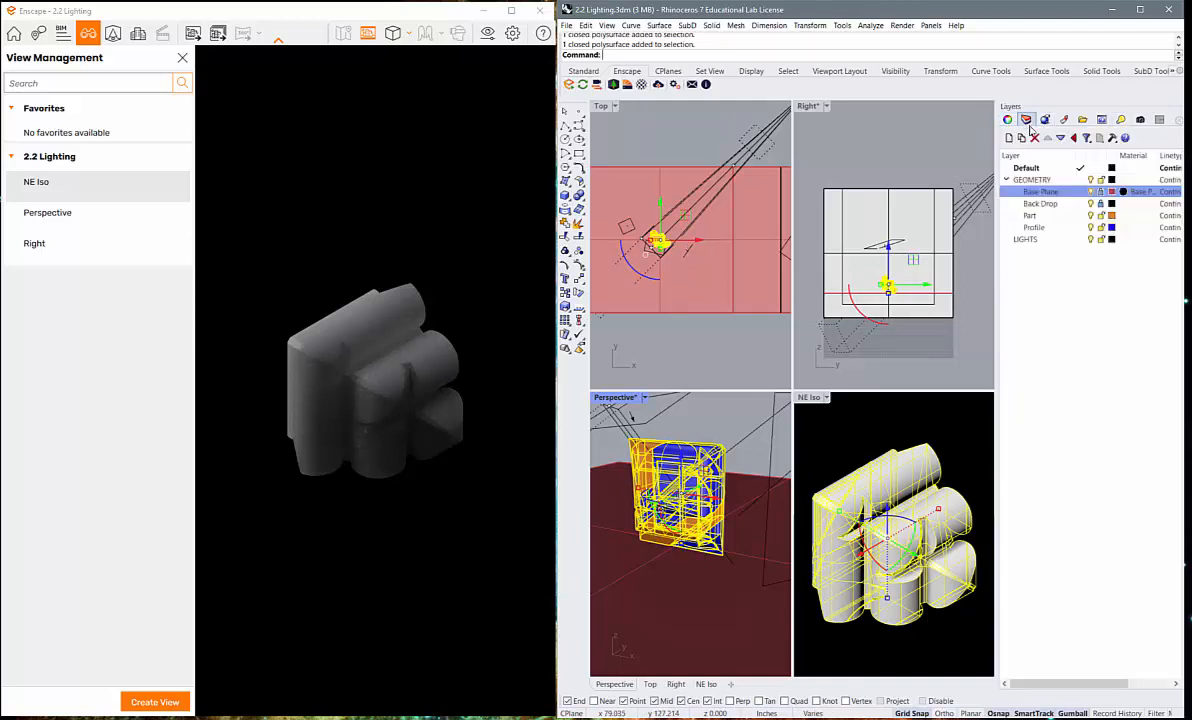
pyautogui.click(1101, 203)
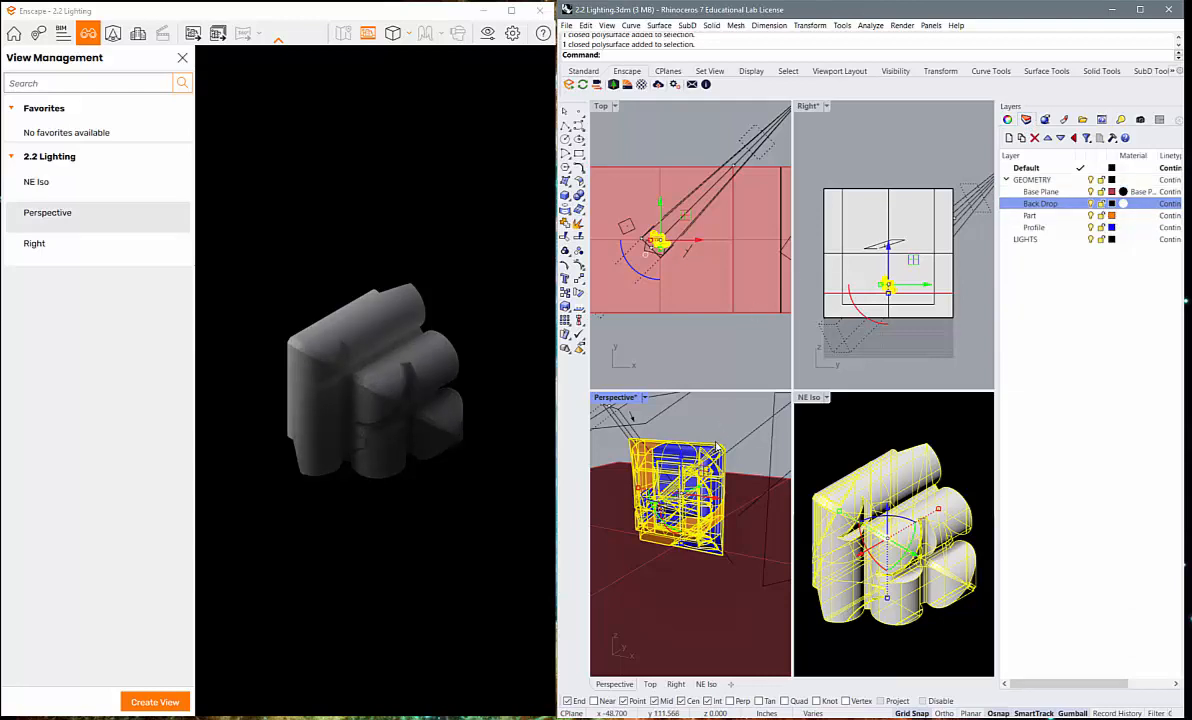
pyautogui.write('Isolate')
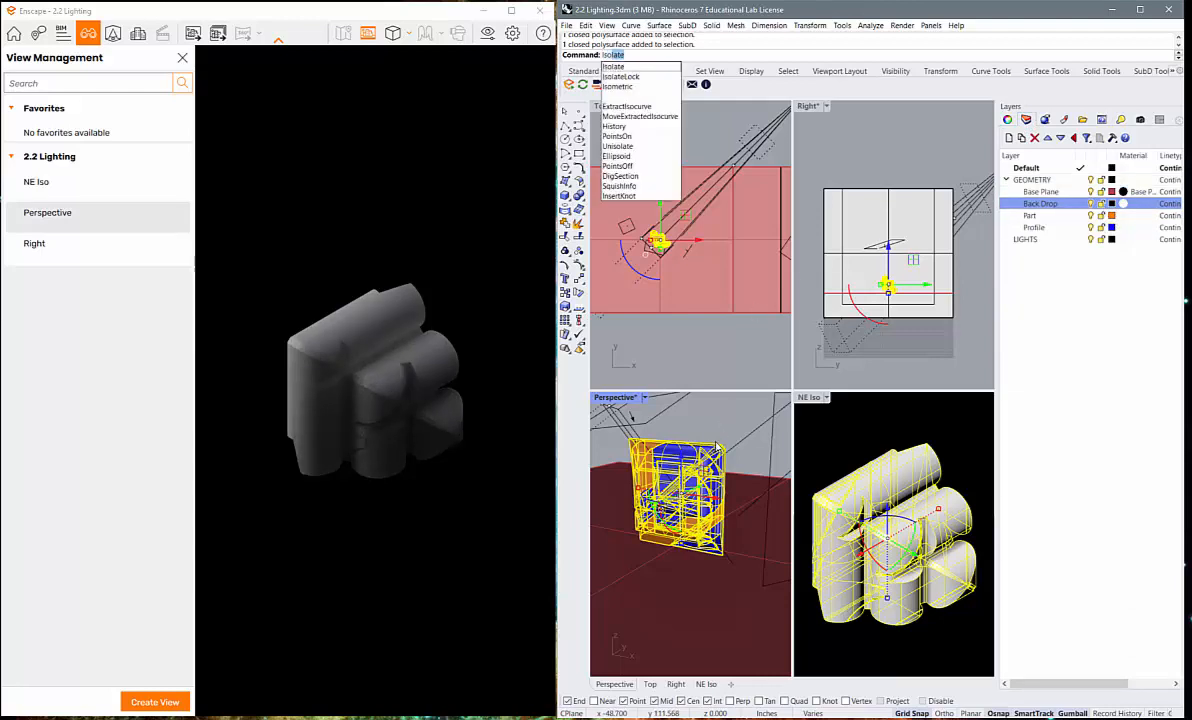
pyautogui.press('Return')
# Change the NE Iso viewport to the SW isometric view
pyautogui.click(875, 435)
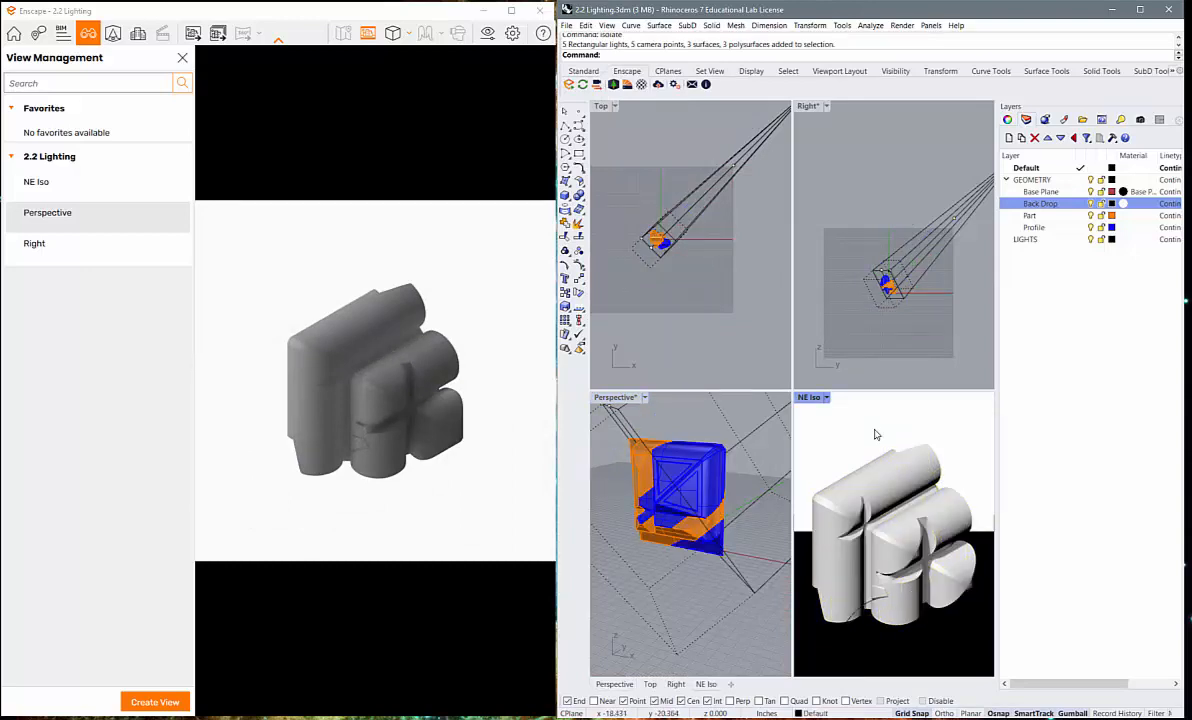
pyautogui.click(826, 399)
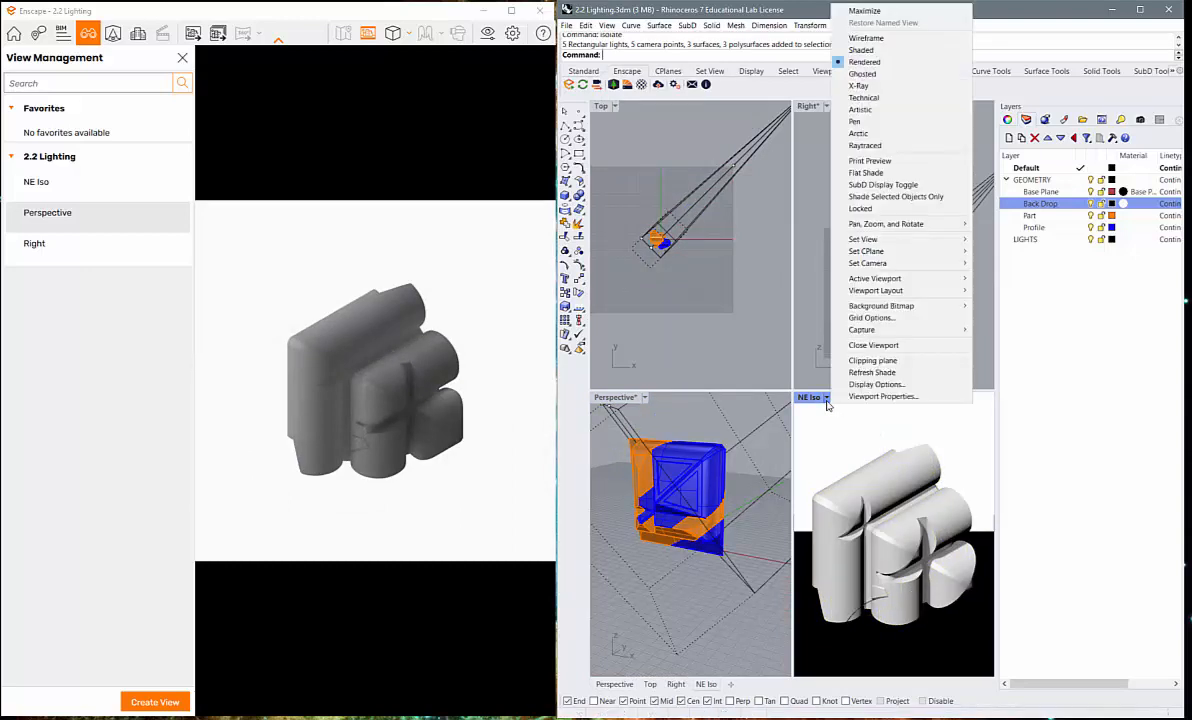
pyautogui.moveTo(880, 241)
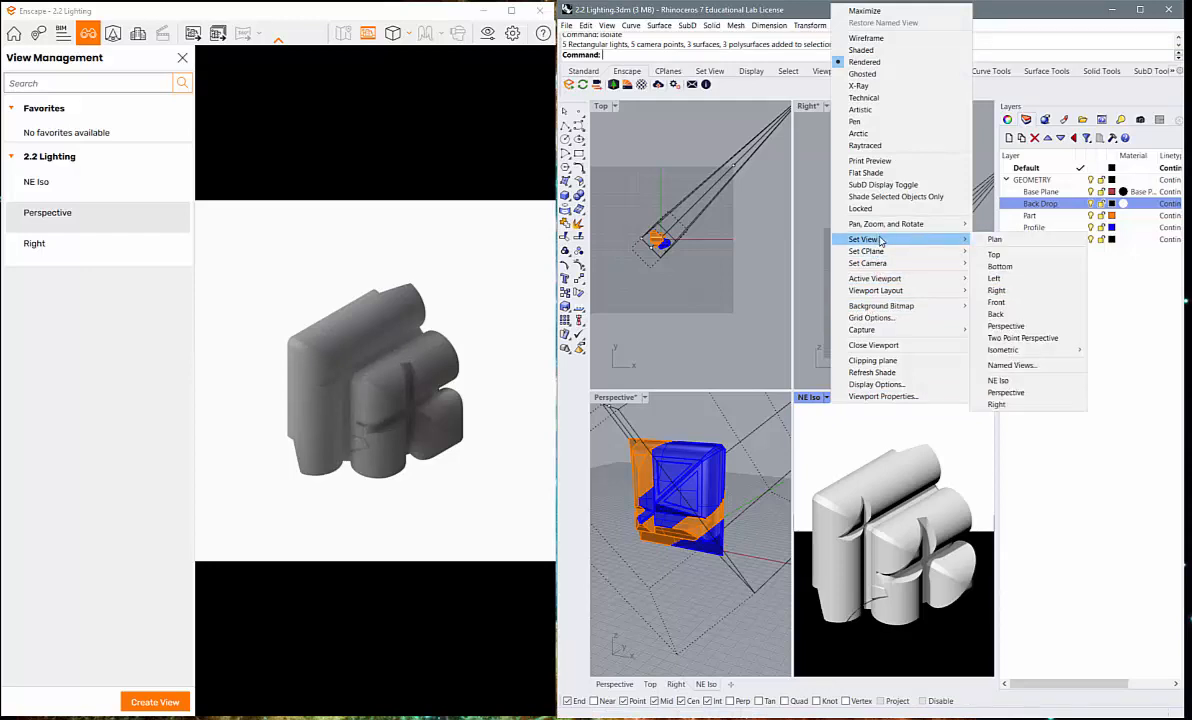
pyautogui.moveTo(1030, 349)
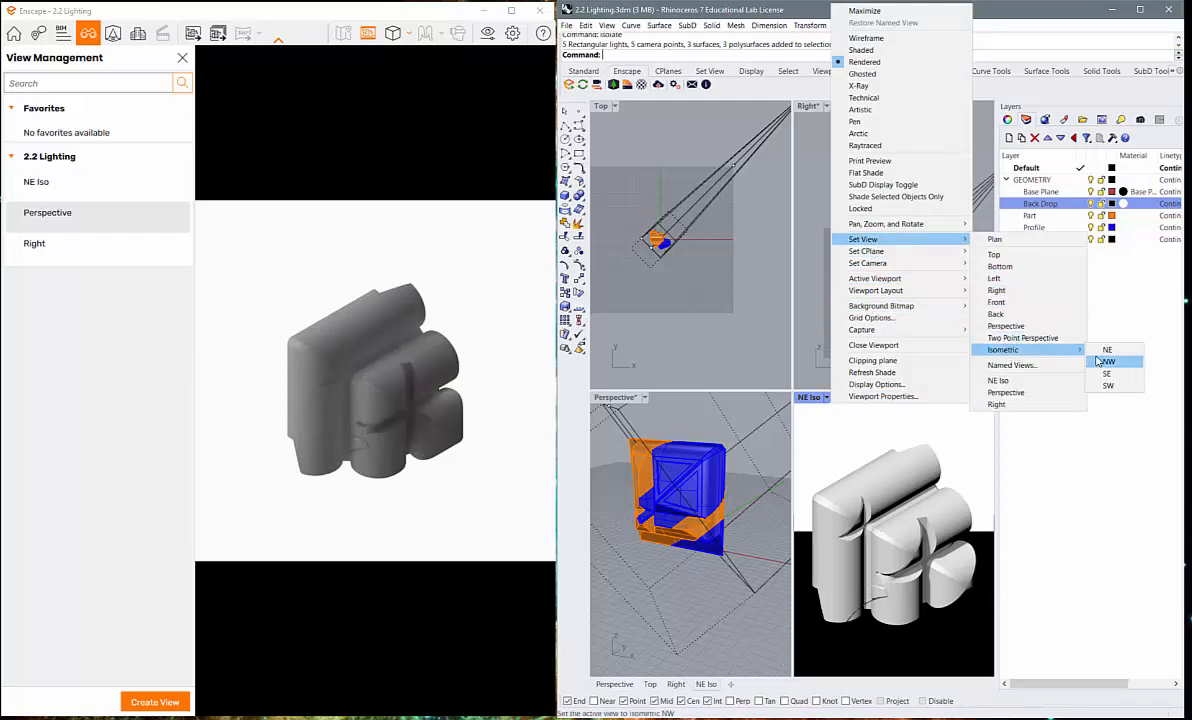
pyautogui.click(1107, 385)
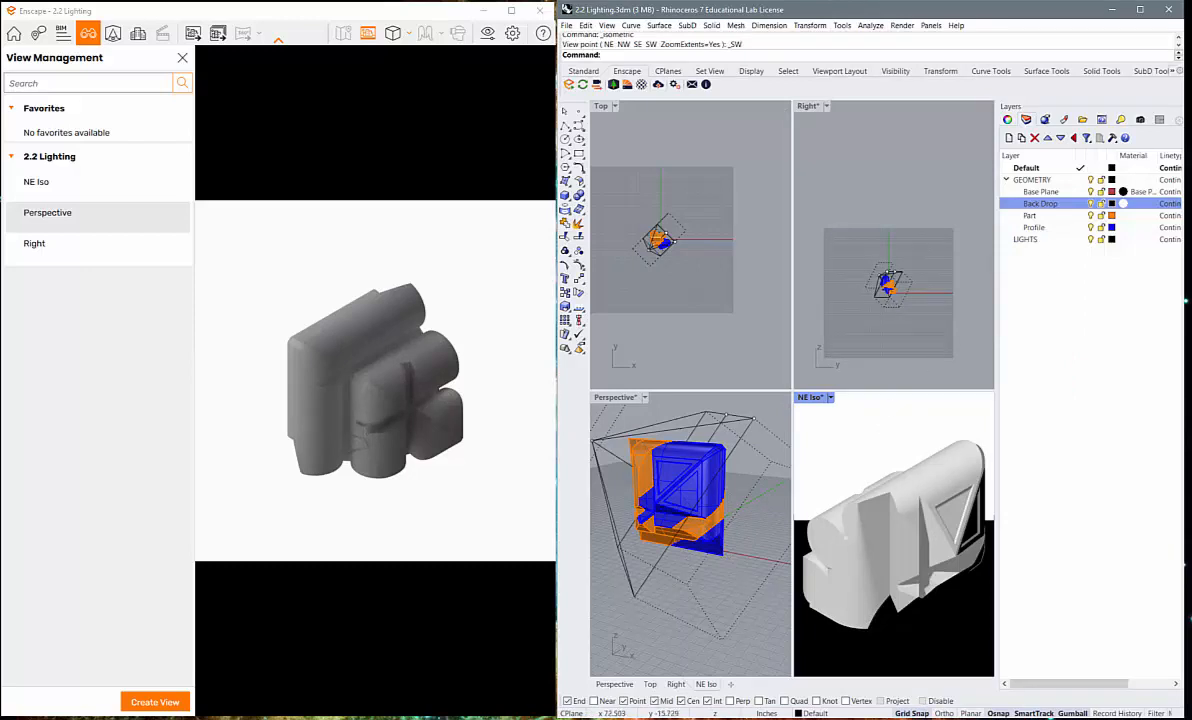
# Save the current viewport as a named view called SW Iso
pyautogui.click(1141, 121)
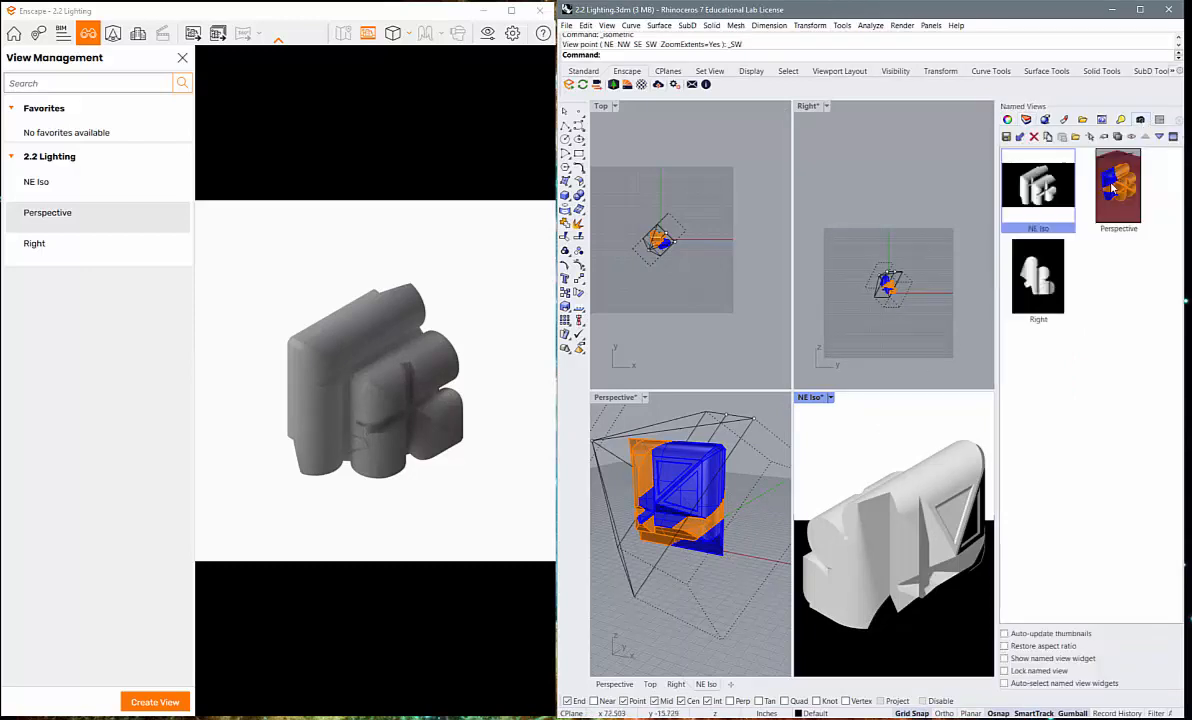
pyautogui.click(1018, 137)
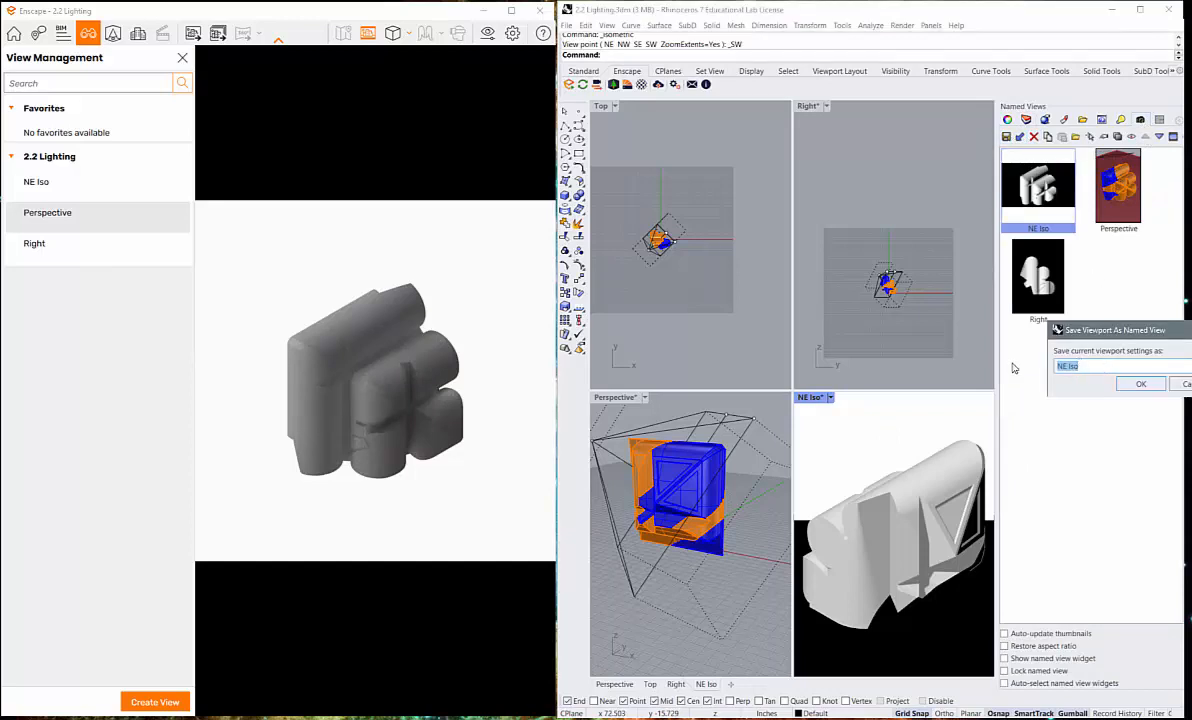
pyautogui.write('SW Iso')
pyautogui.press('Return')
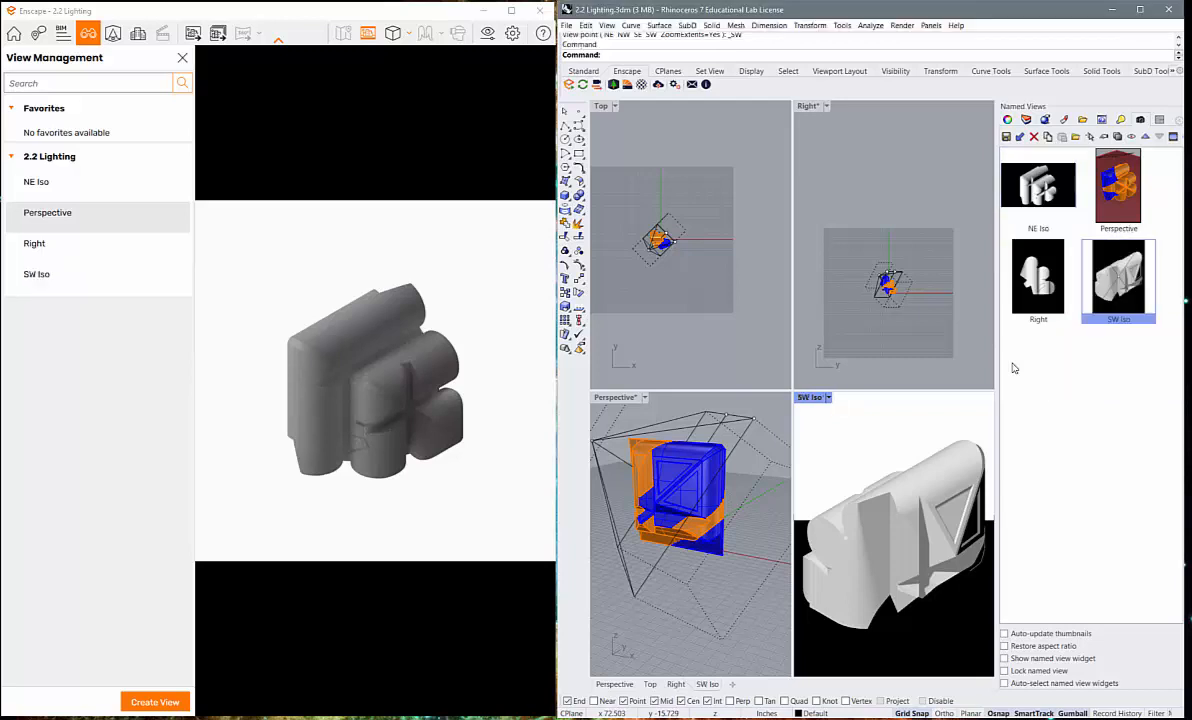
# Show all hidden objects again and lock the Base Plane and Back Drop layers
pyautogui.write('Show')
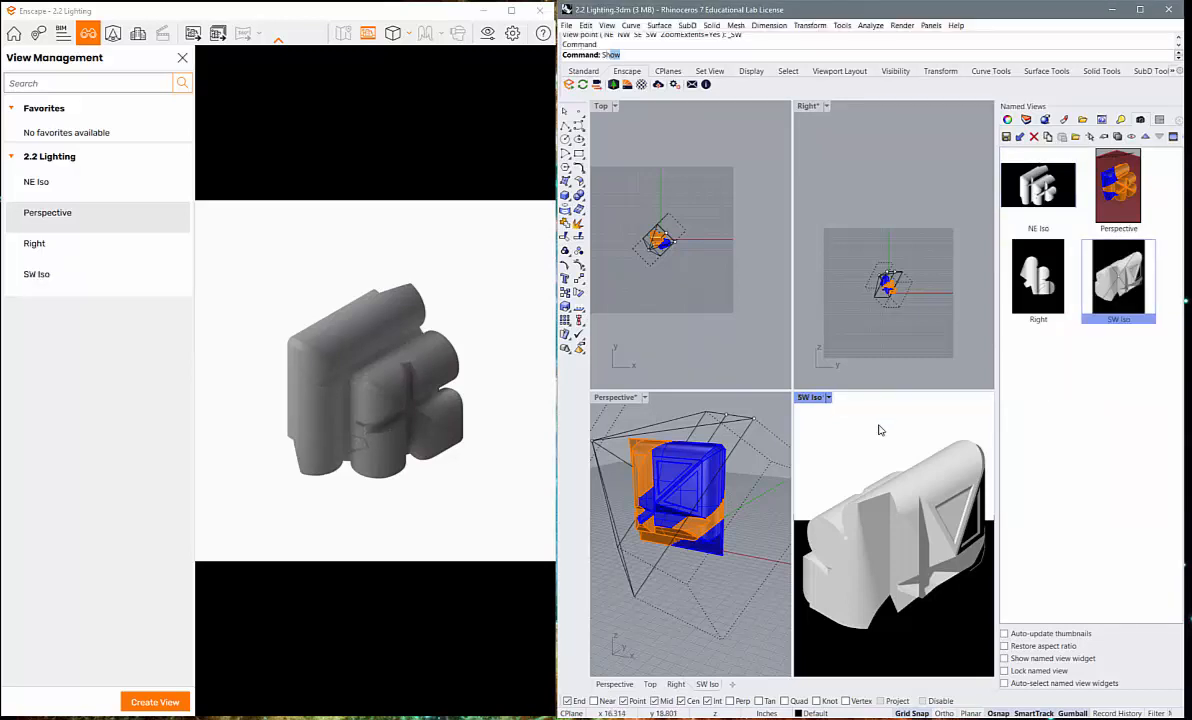
pyautogui.press('Return')
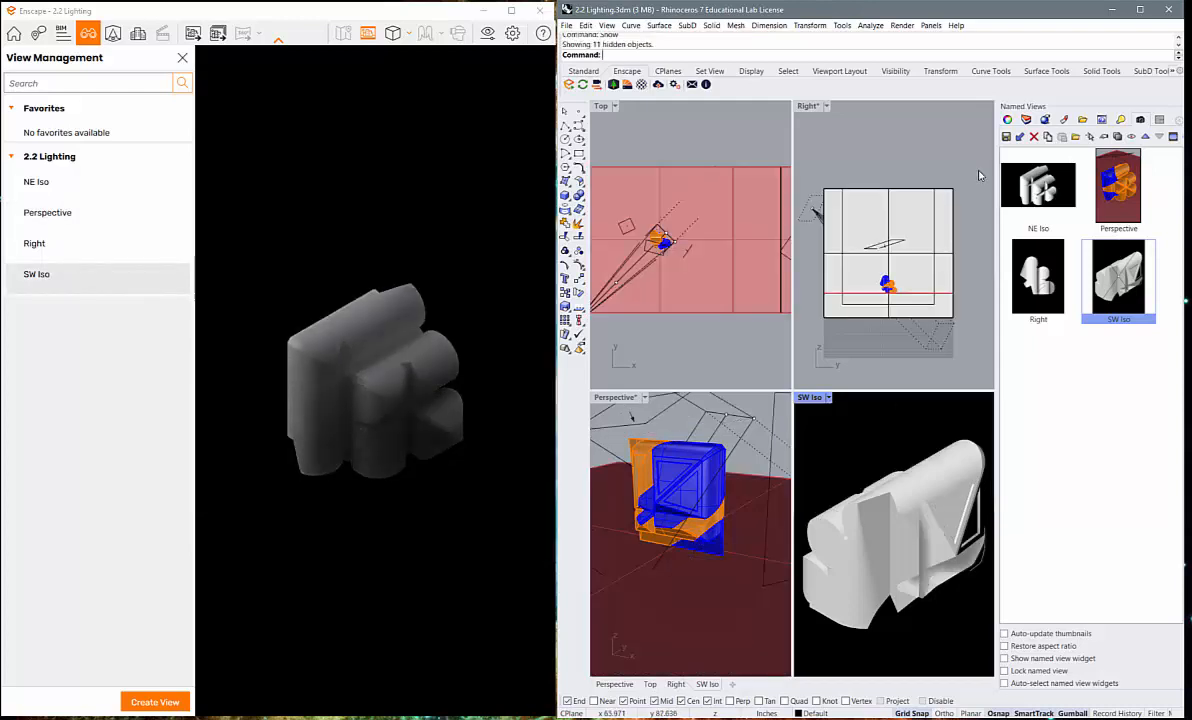
pyautogui.click(1026, 119)
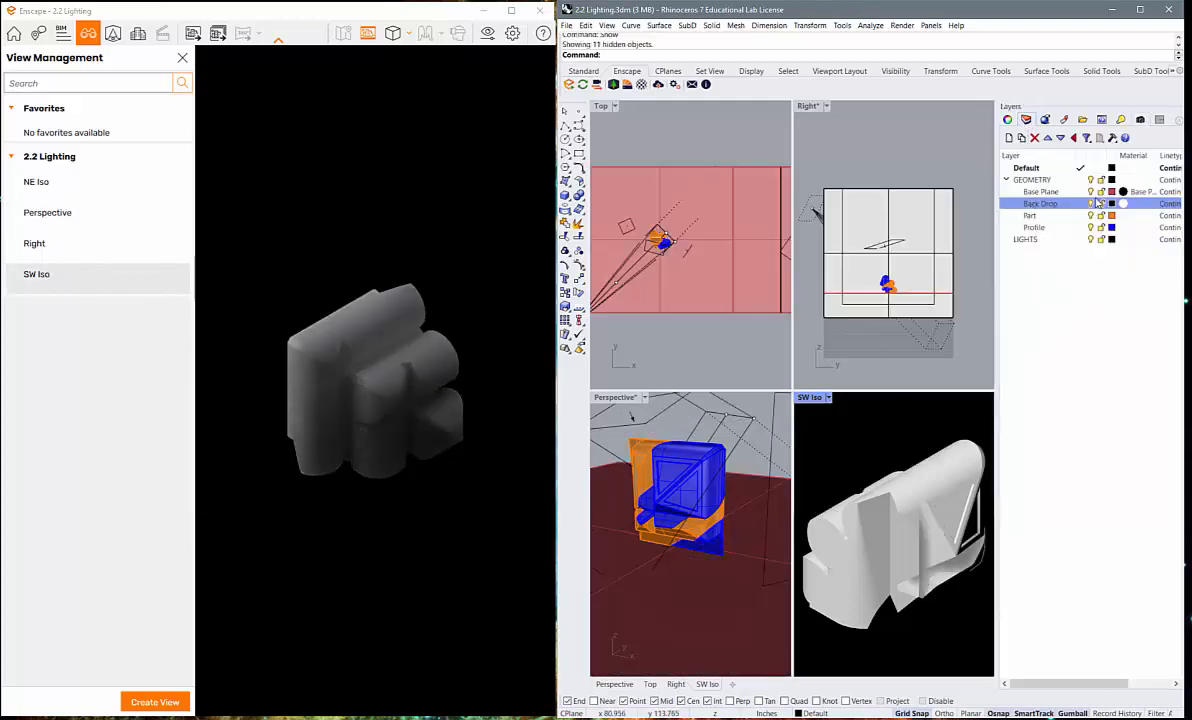
pyautogui.click(1100, 192)
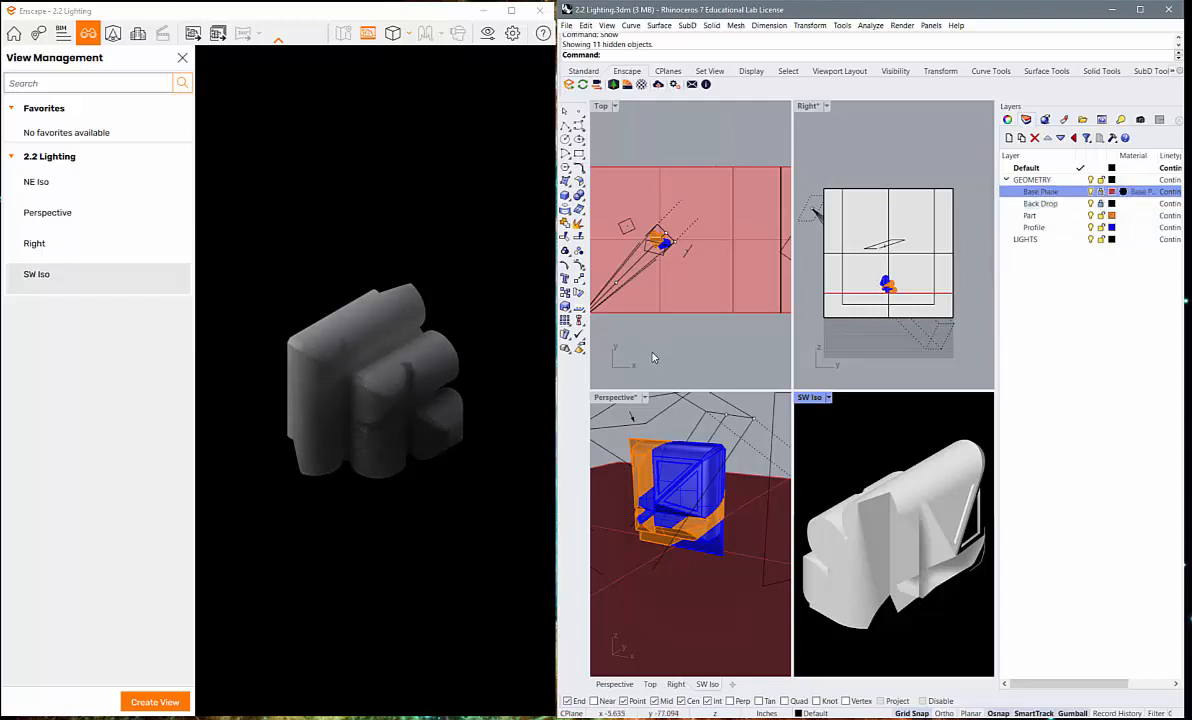
# Switch to Enscape, load the SW Iso view, and open the visual settings with the preset list expanded
pyautogui.click(37, 275)
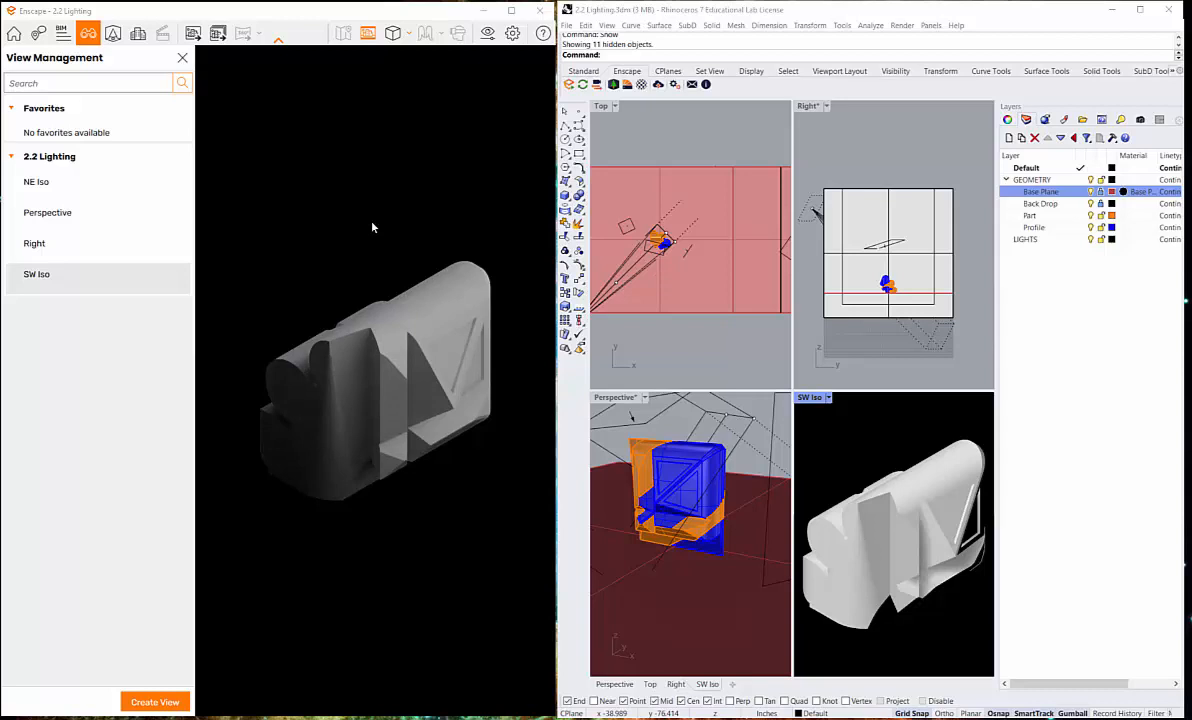
pyautogui.click(1122, 121)
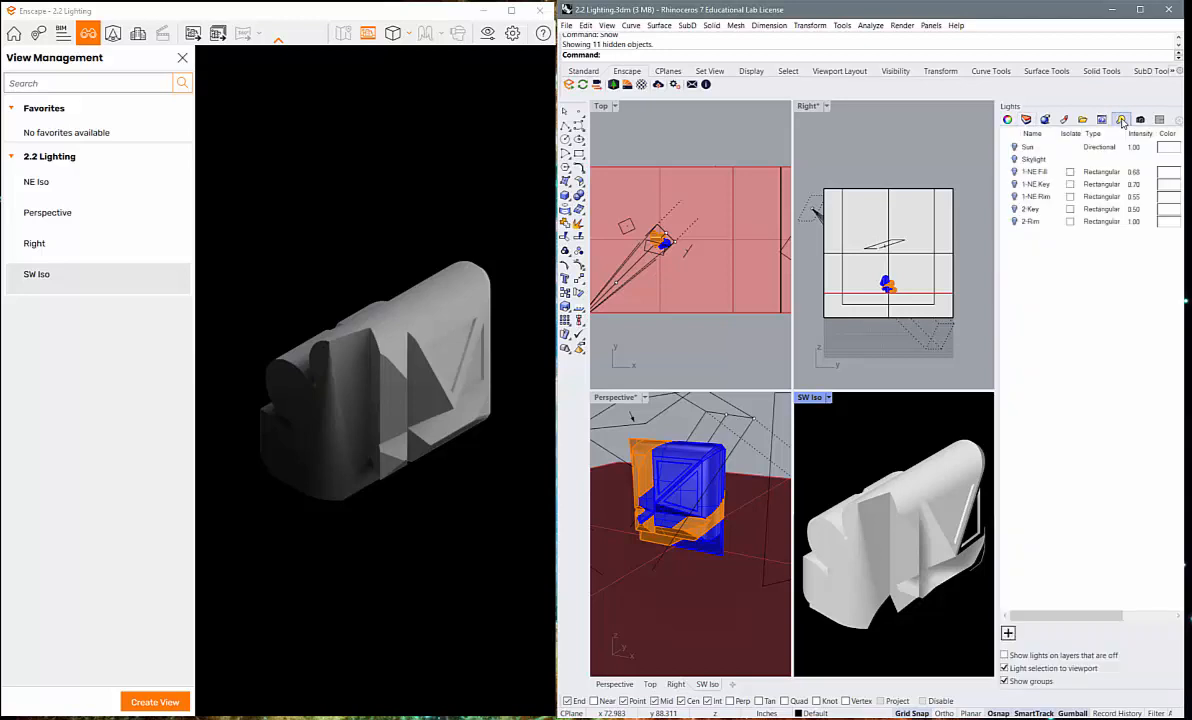
pyautogui.click(488, 34)
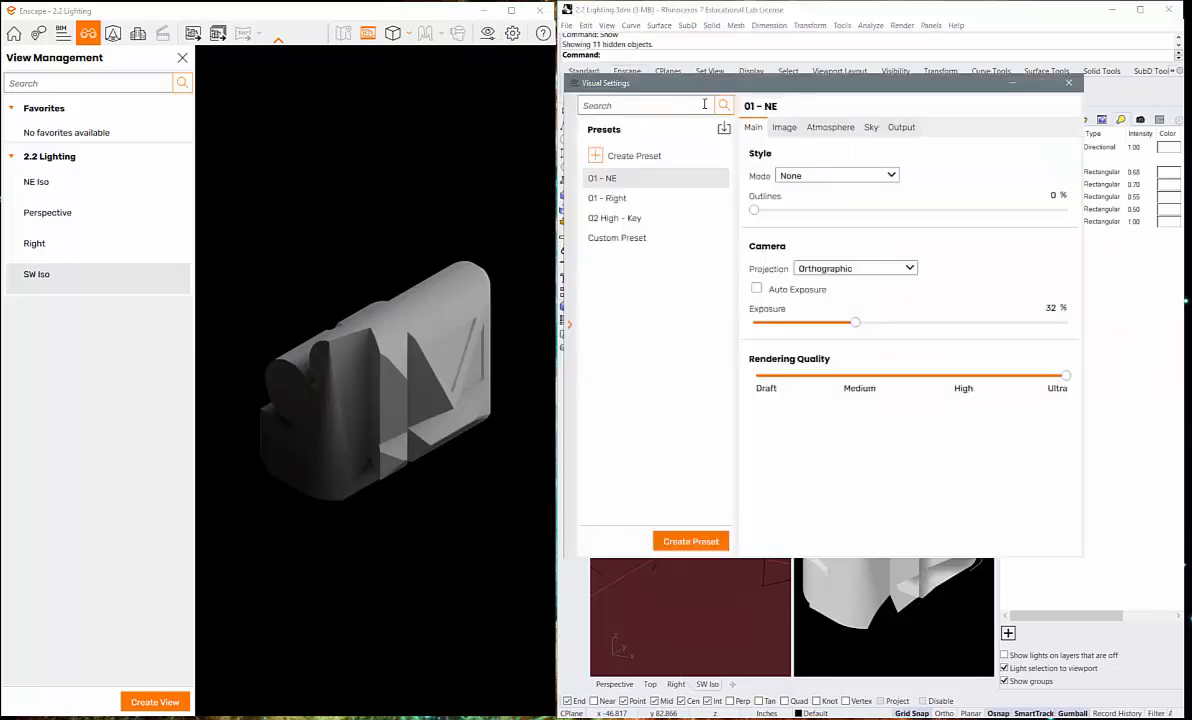
pyautogui.click(570, 325)
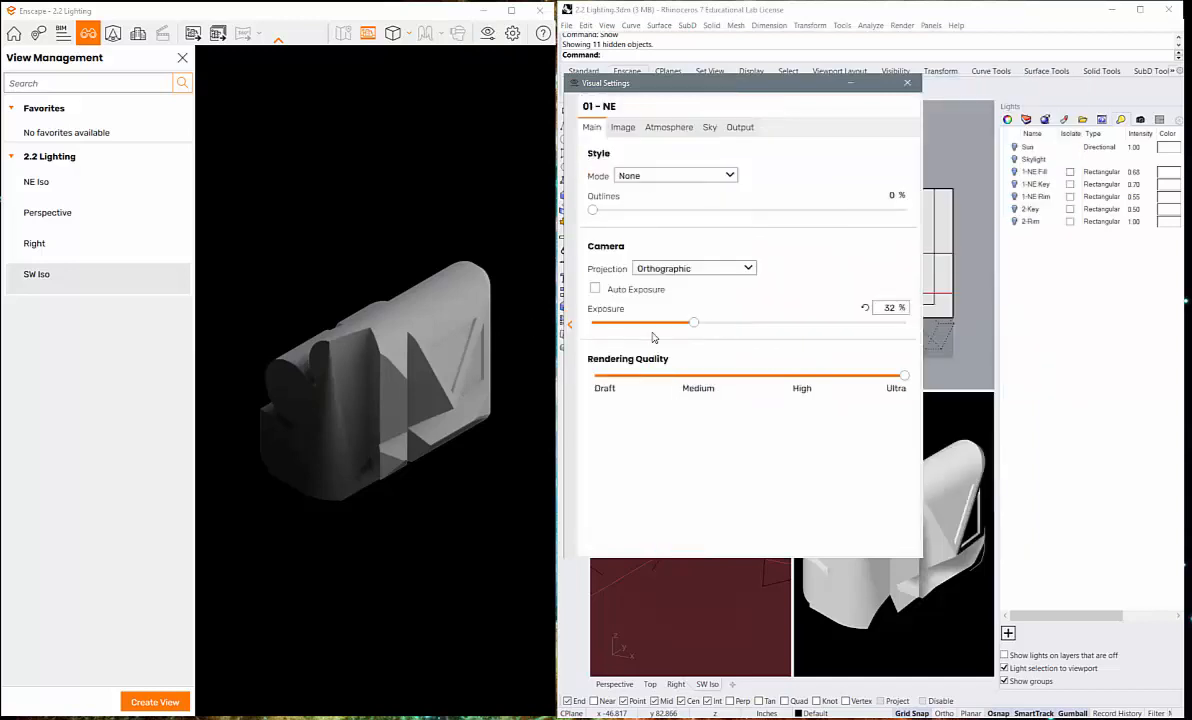
pyautogui.click(571, 326)
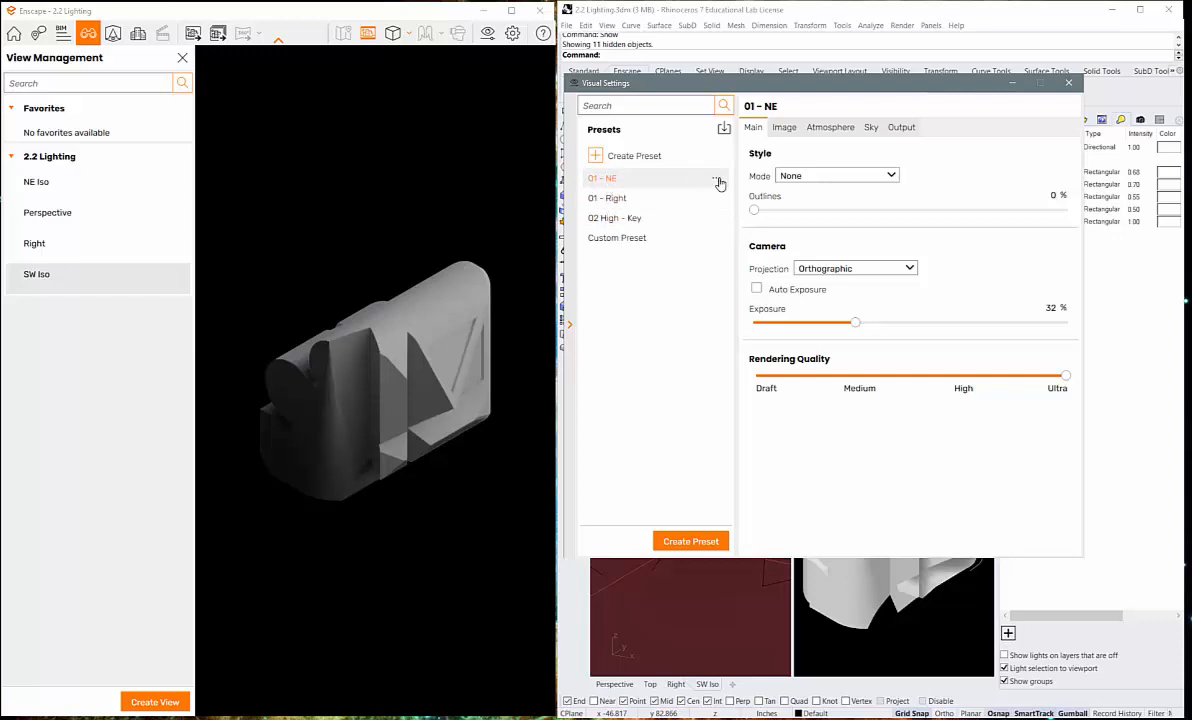
# Duplicate the 01 - NE visual preset as 01 - SW and activate the new preset
pyautogui.click(718, 183)
pyautogui.click(722, 207)
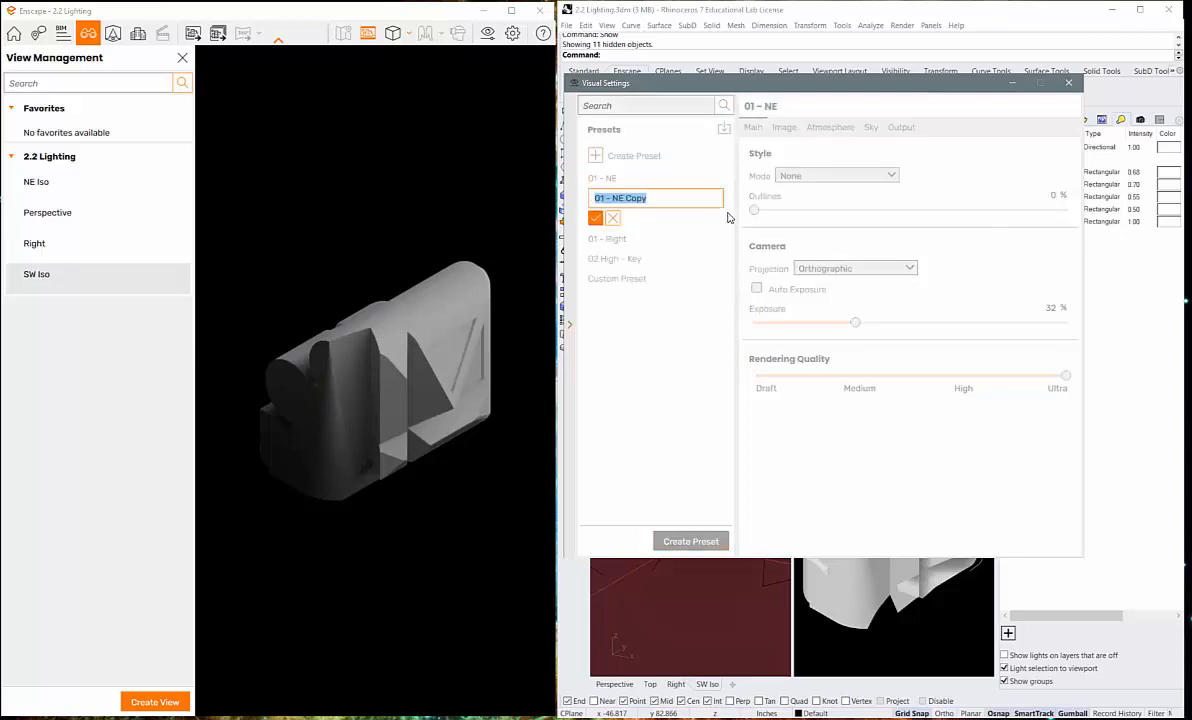
pyautogui.click(652, 197)
pyautogui.moveTo(650, 197); pyautogui.dragTo(608, 198)
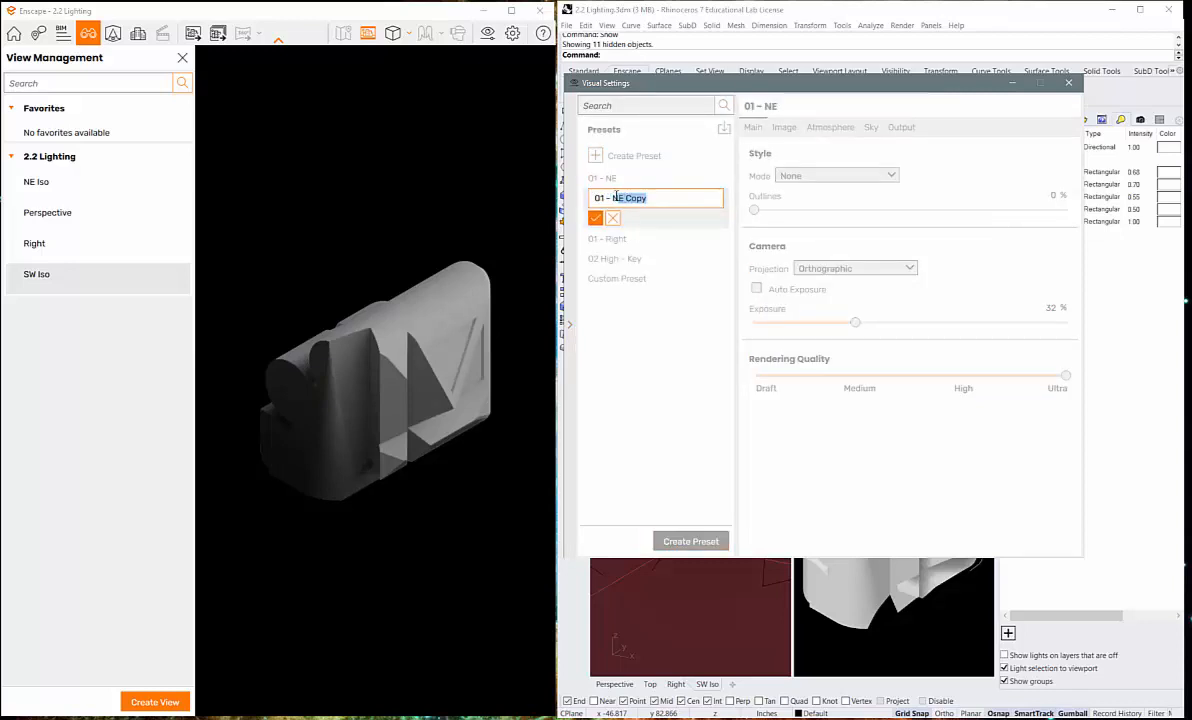
pyautogui.write('R')
pyautogui.write('W')
pyautogui.press('Return')
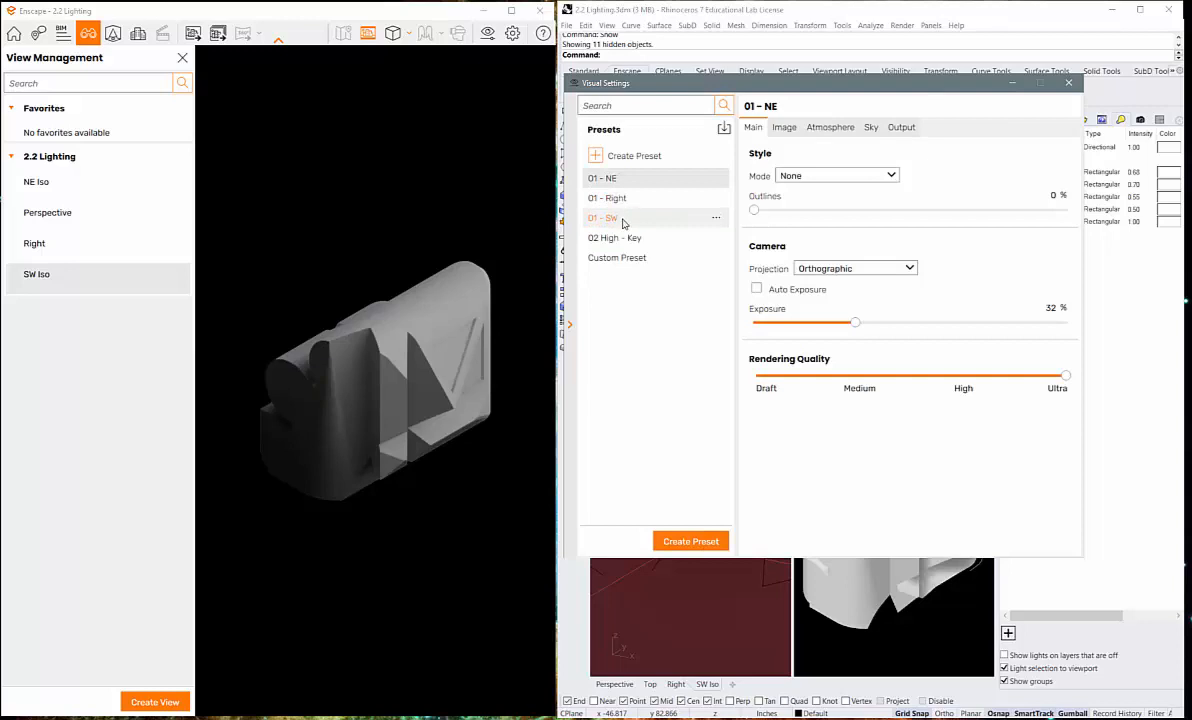
pyautogui.click(622, 222)
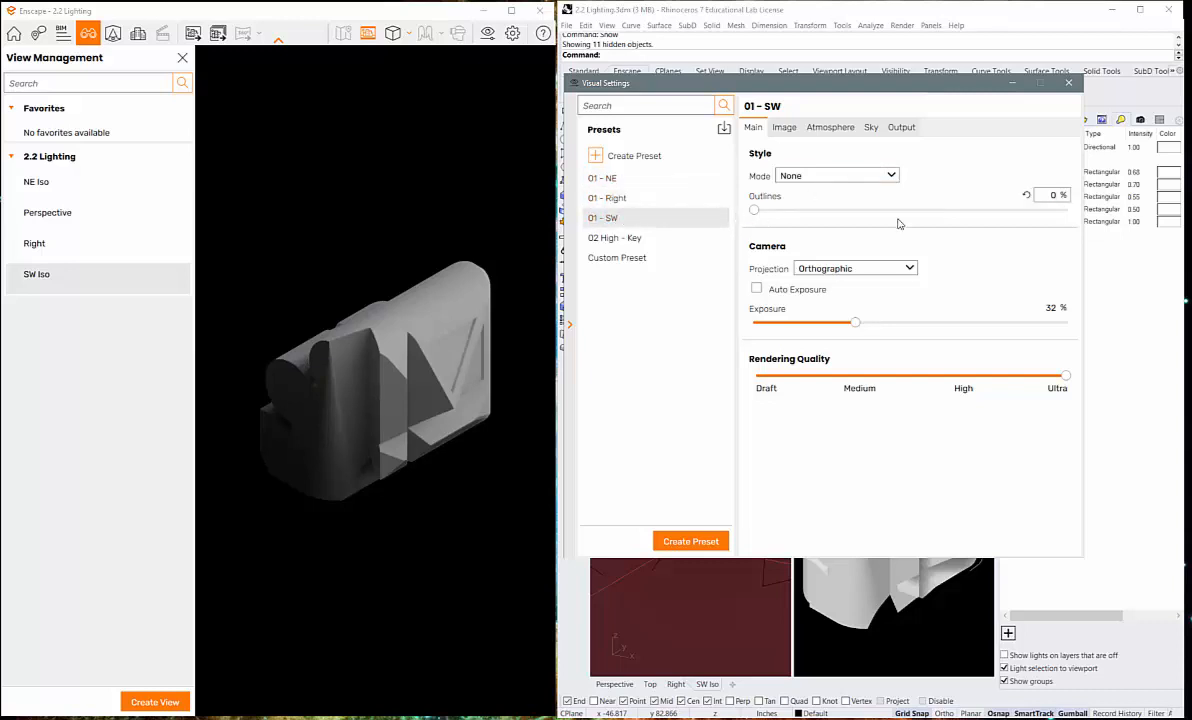
# Lower the camera exposure of the 01 - SW preset to about 25% and open its image corrections
pyautogui.click(1027, 314)
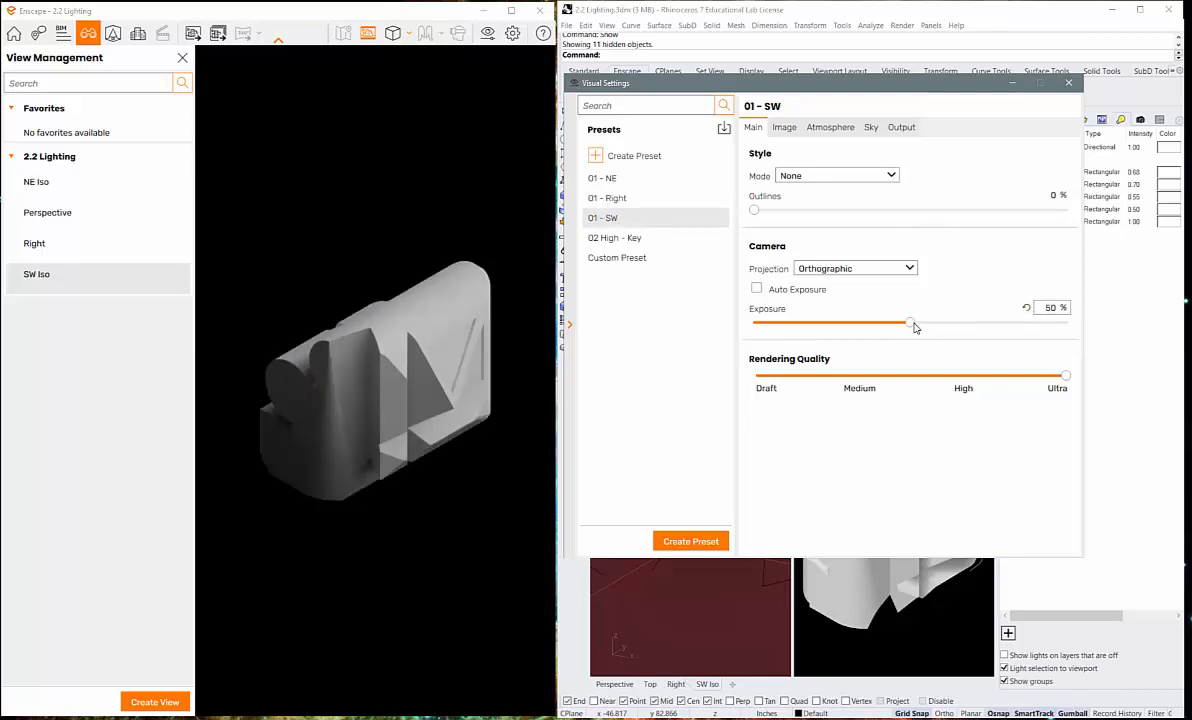
pyautogui.moveTo(914, 323); pyautogui.dragTo(838, 335)
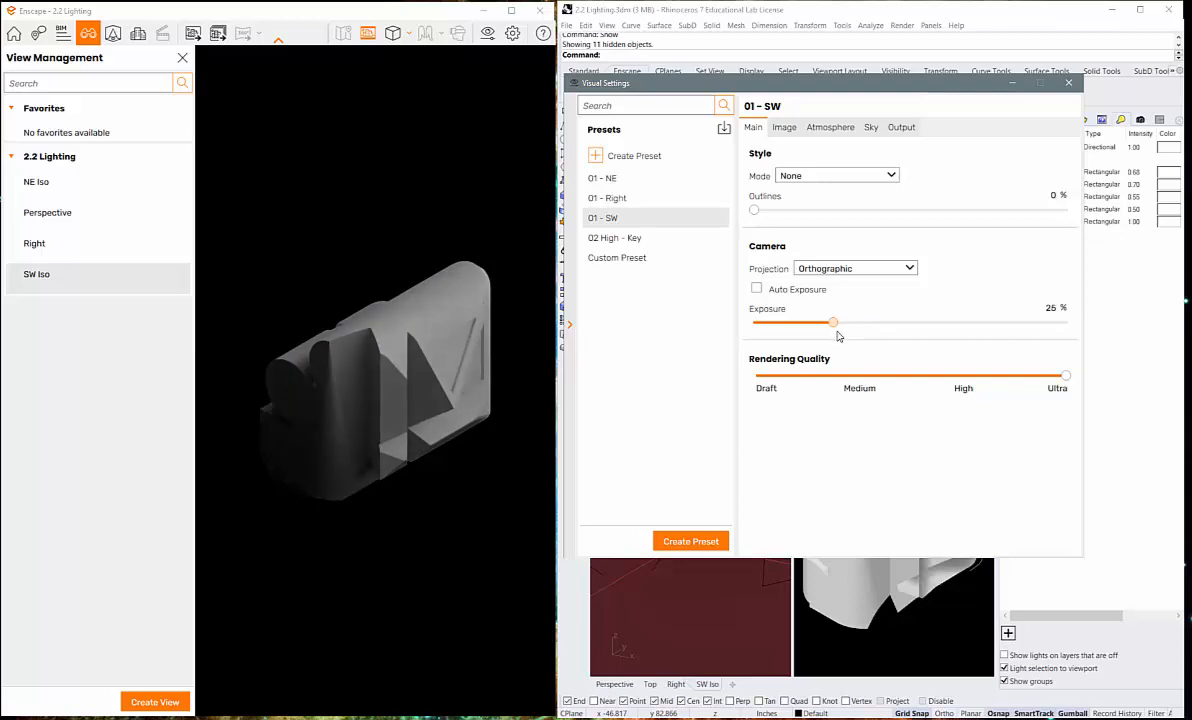
pyautogui.click(785, 129)
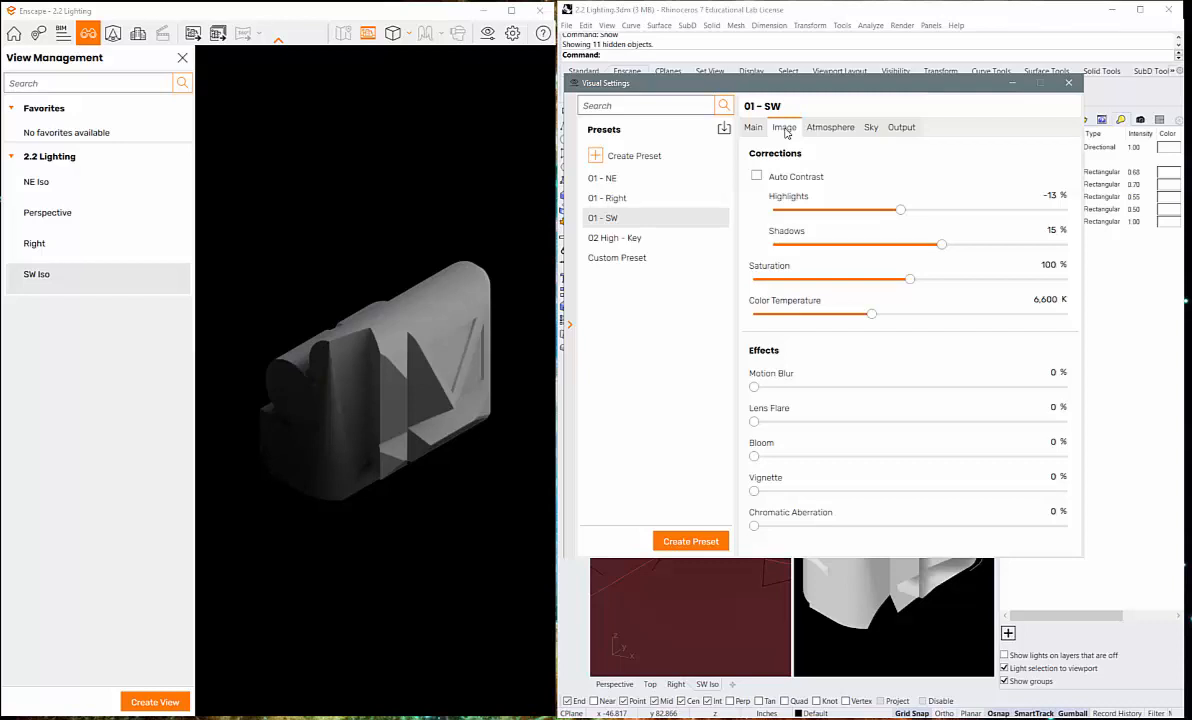
# Activate the 02 High - Key preset and turn on Auto Exposure for its camera
pyautogui.click(630, 241)
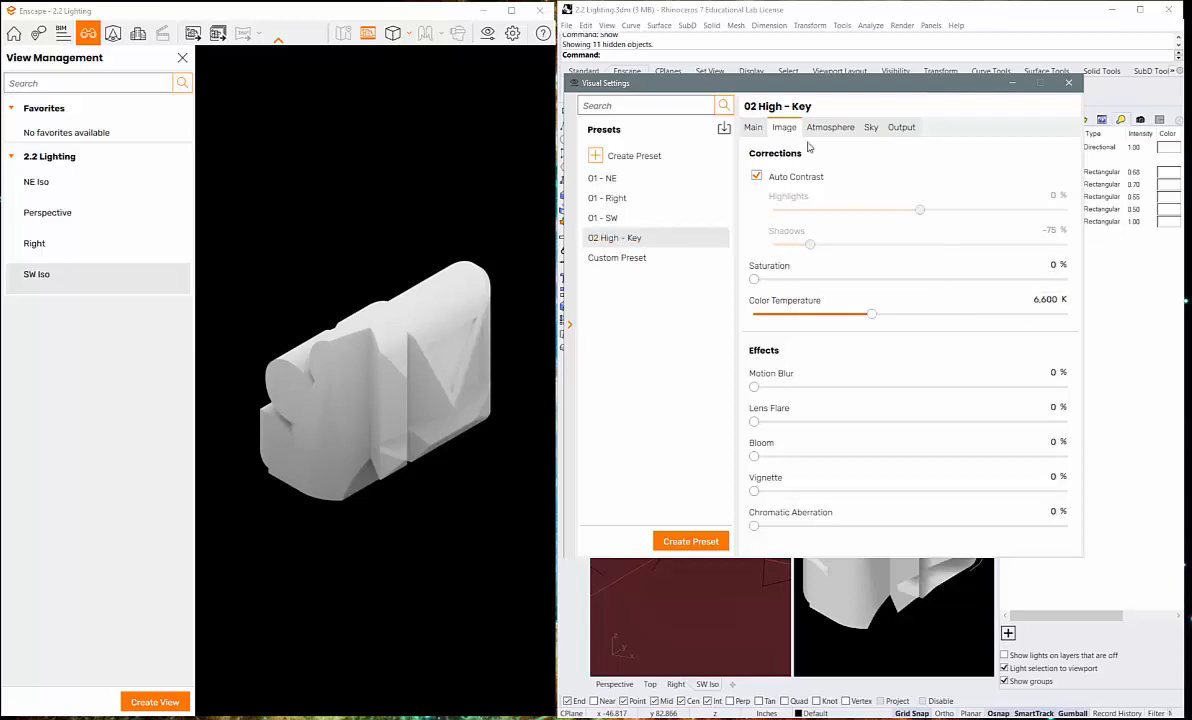
pyautogui.click(756, 129)
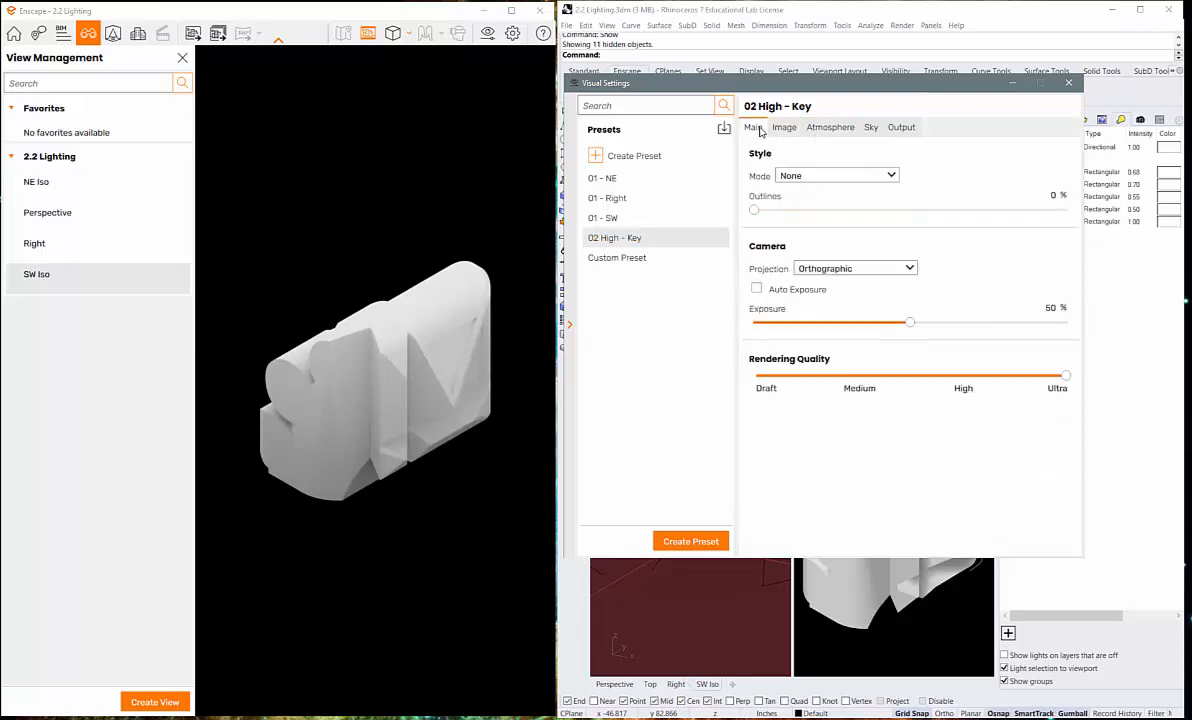
pyautogui.click(756, 289)
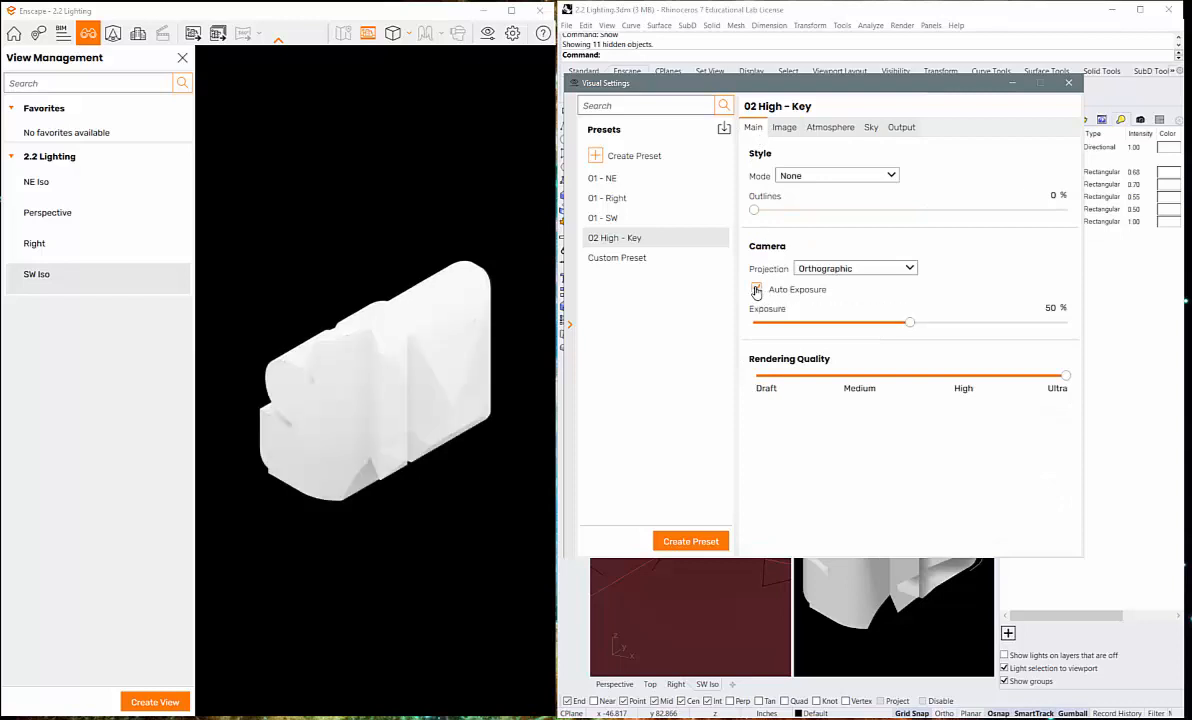
# Turn off Auto Exposure for the 02 High - Key preset, check its sky settings, and return to the 01 - SW preset's sky settings
pyautogui.click(756, 289)
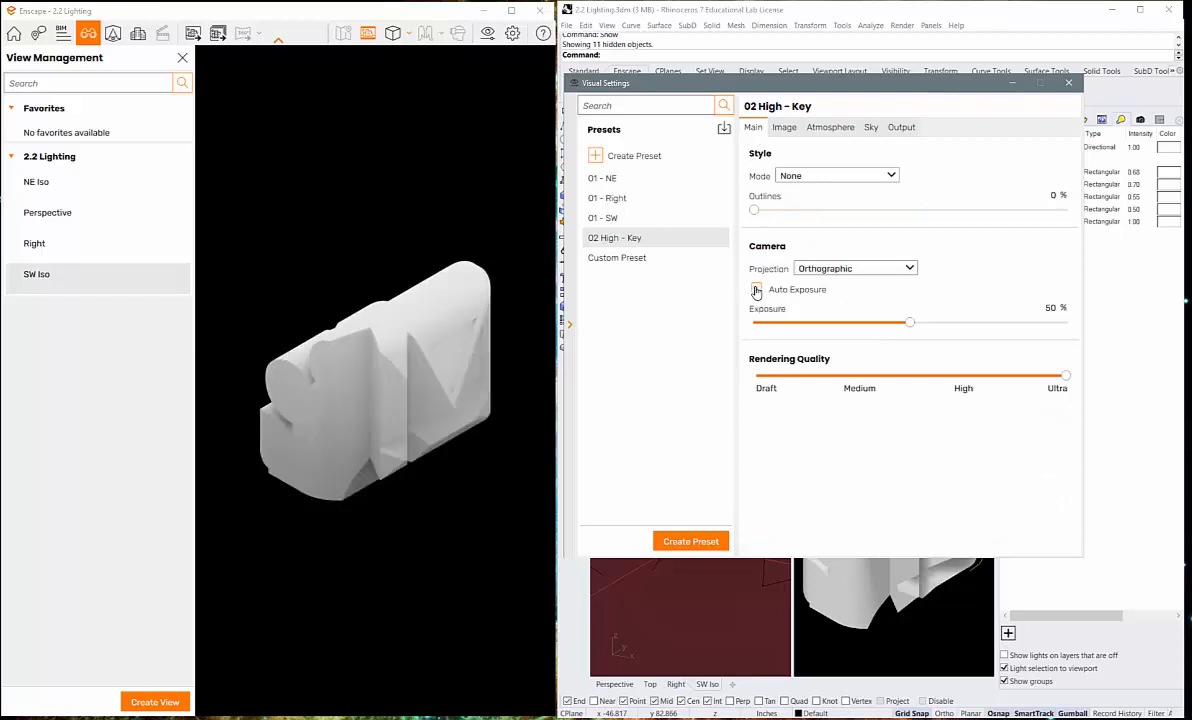
pyautogui.click(869, 129)
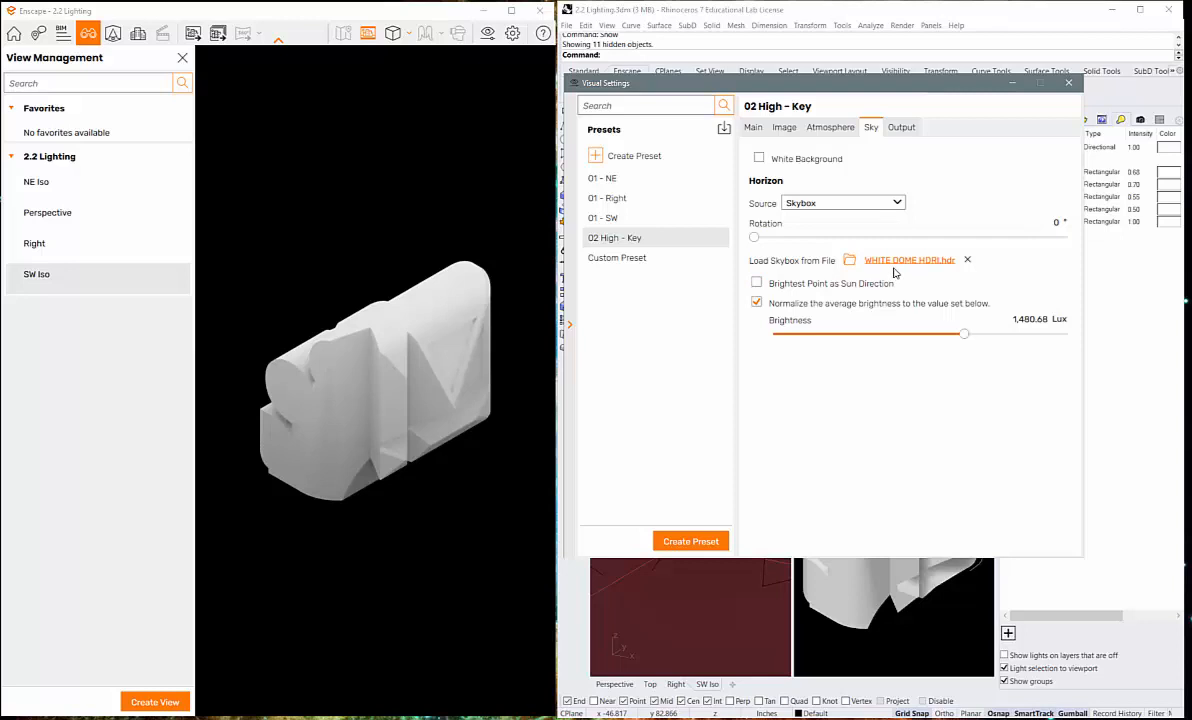
pyautogui.click(611, 220)
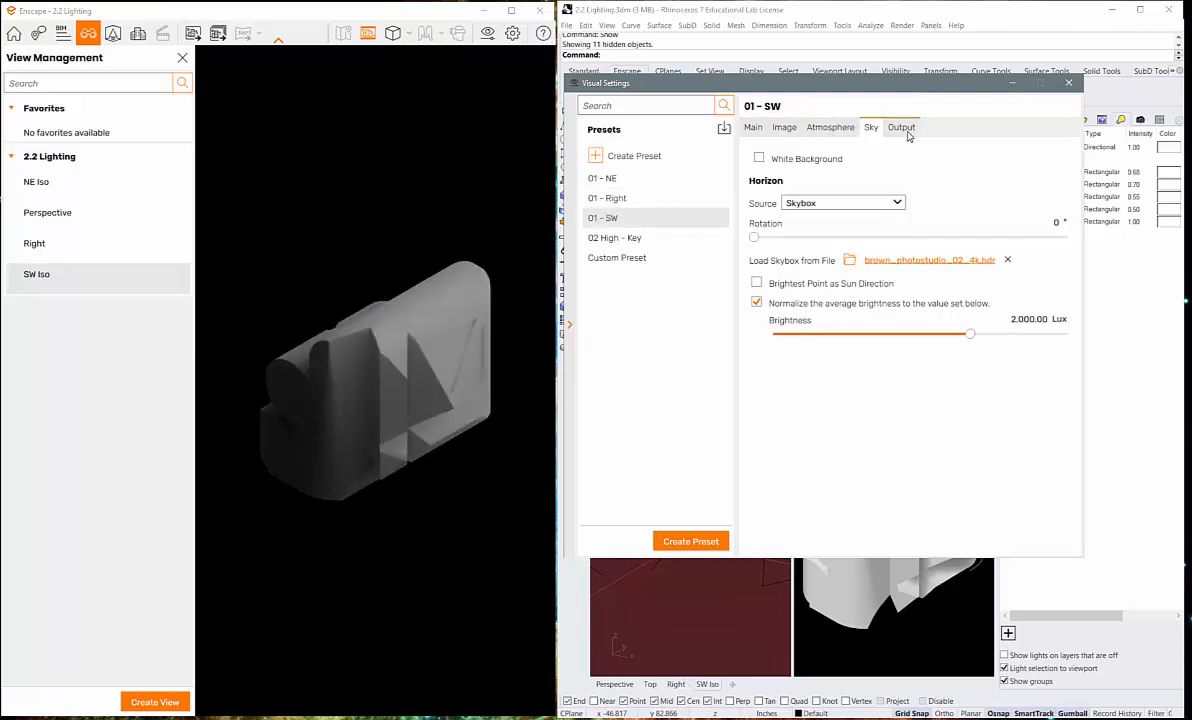
pyautogui.click(904, 129)
pyautogui.click(871, 129)
# Rotate the skybox of the 01 - SW preset to about 253° and minimize the visual settings window
pyautogui.moveTo(753, 238); pyautogui.dragTo(928, 243)
pyautogui.moveTo(937, 240); pyautogui.dragTo(956, 240)
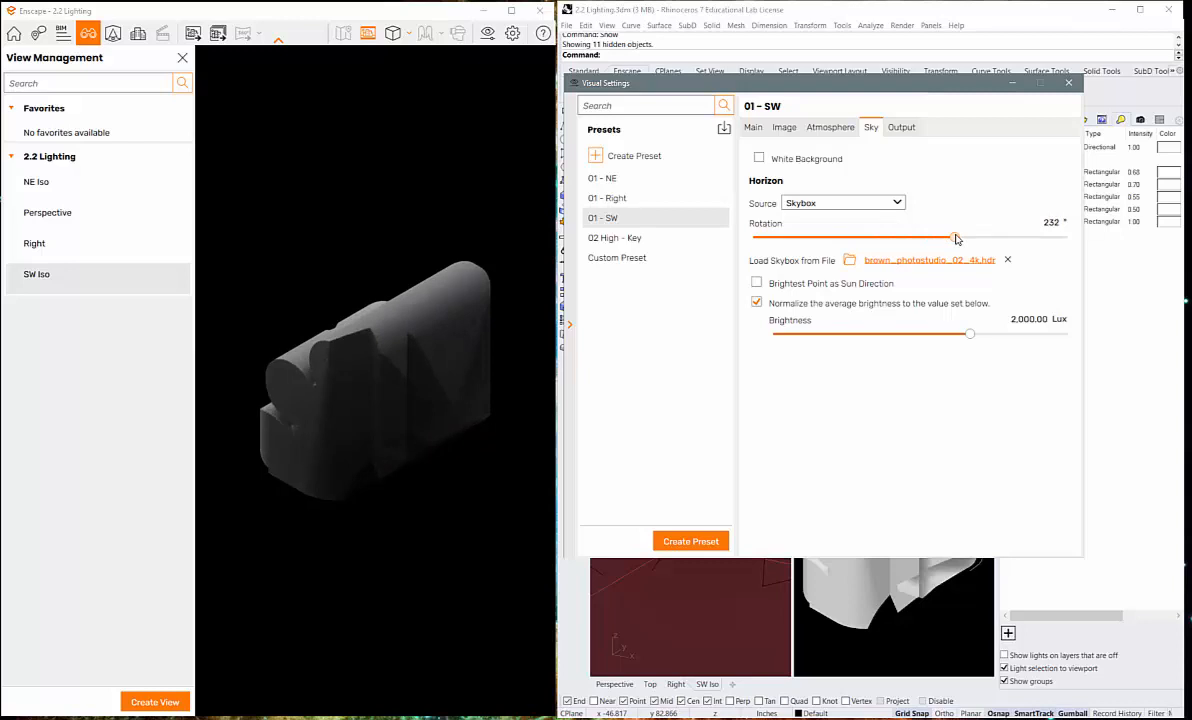
pyautogui.moveTo(956, 240); pyautogui.dragTo(948, 241)
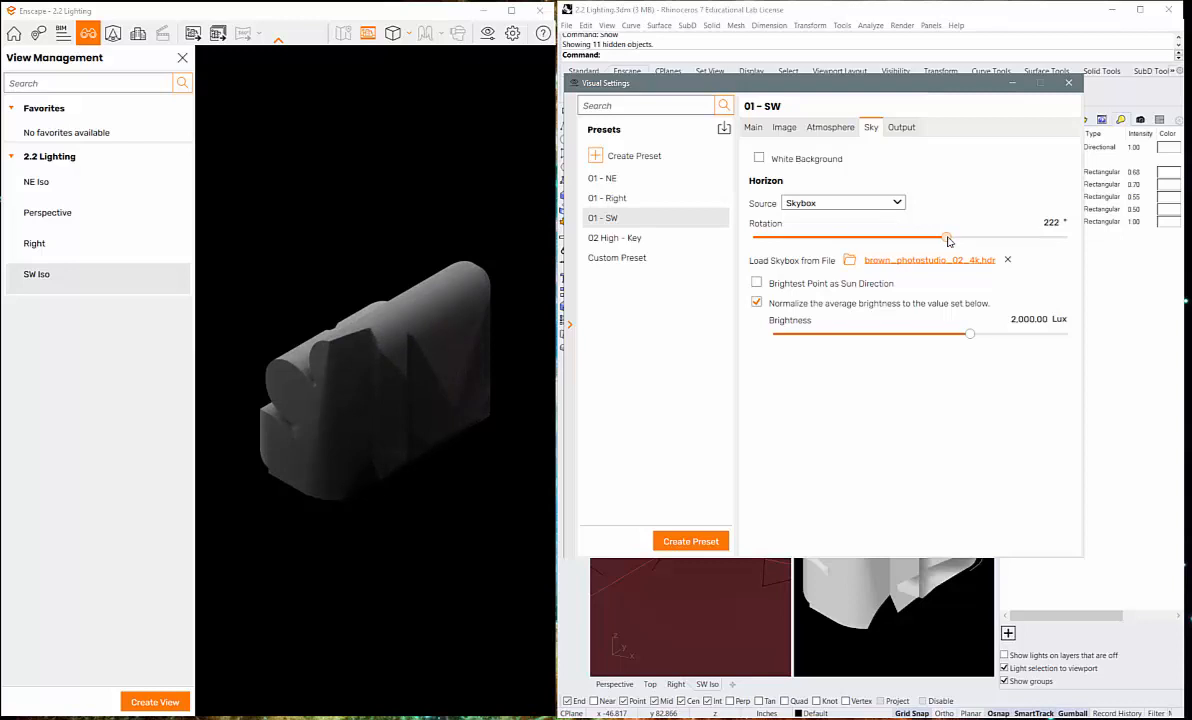
pyautogui.moveTo(948, 241); pyautogui.dragTo(974, 245)
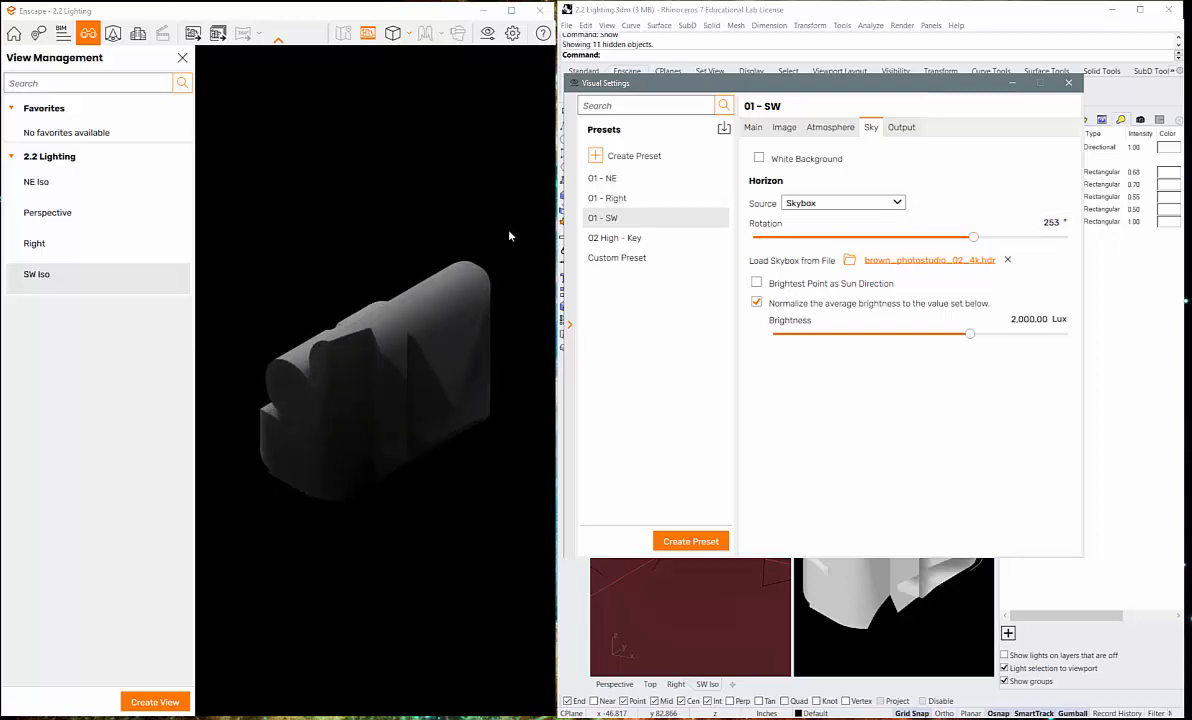
pyautogui.click(1012, 86)
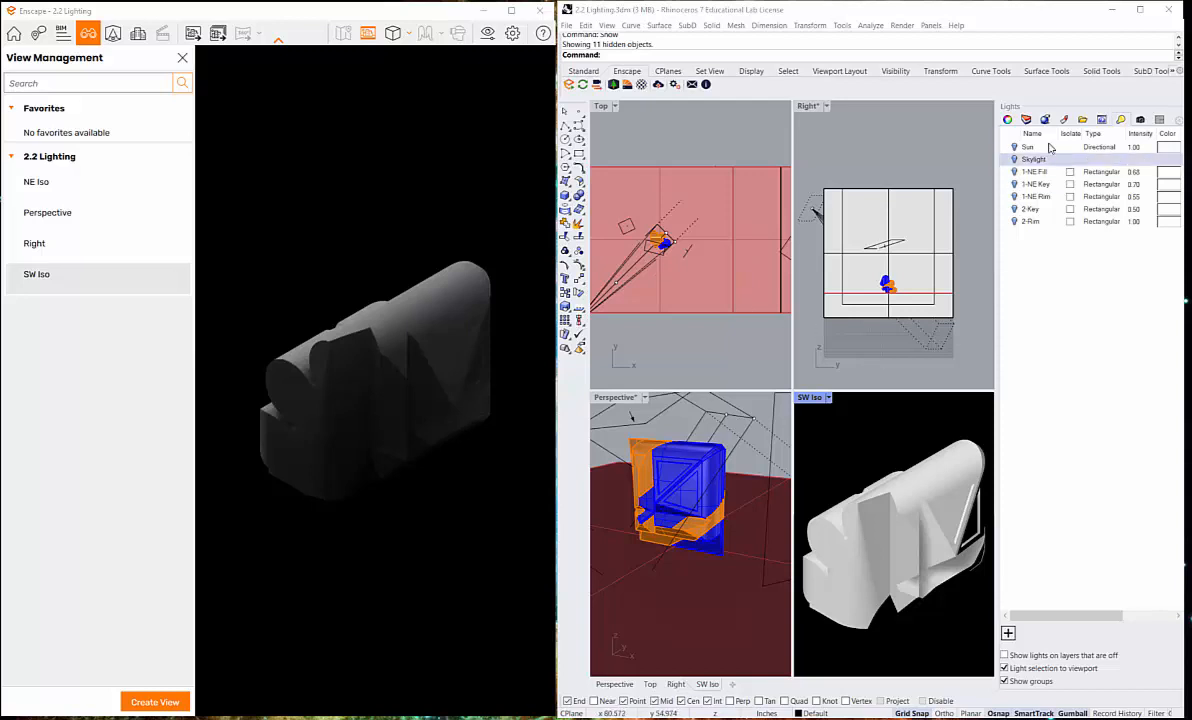
# Add an upright rectangular light in Rhino's Right view, drawn outside the backdrop on the side without the dashed light extensions
pyautogui.click(1008, 633)
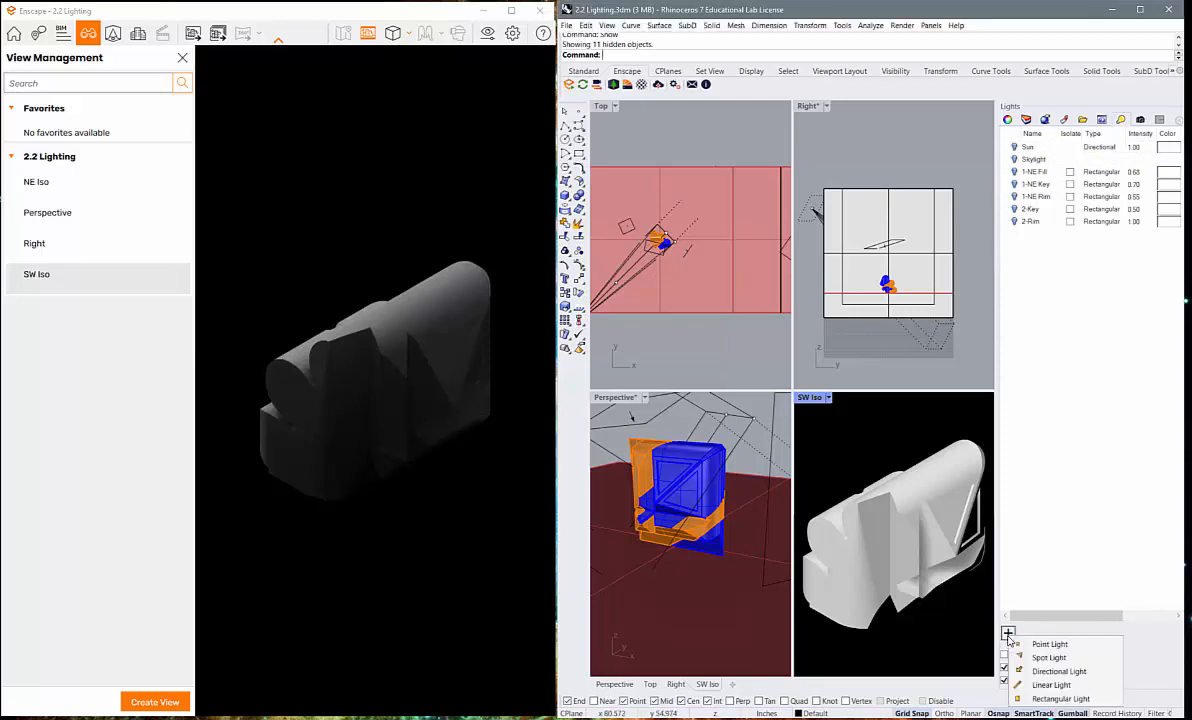
pyautogui.click(1060, 698)
pyautogui.scroll(-3, 870, 305)
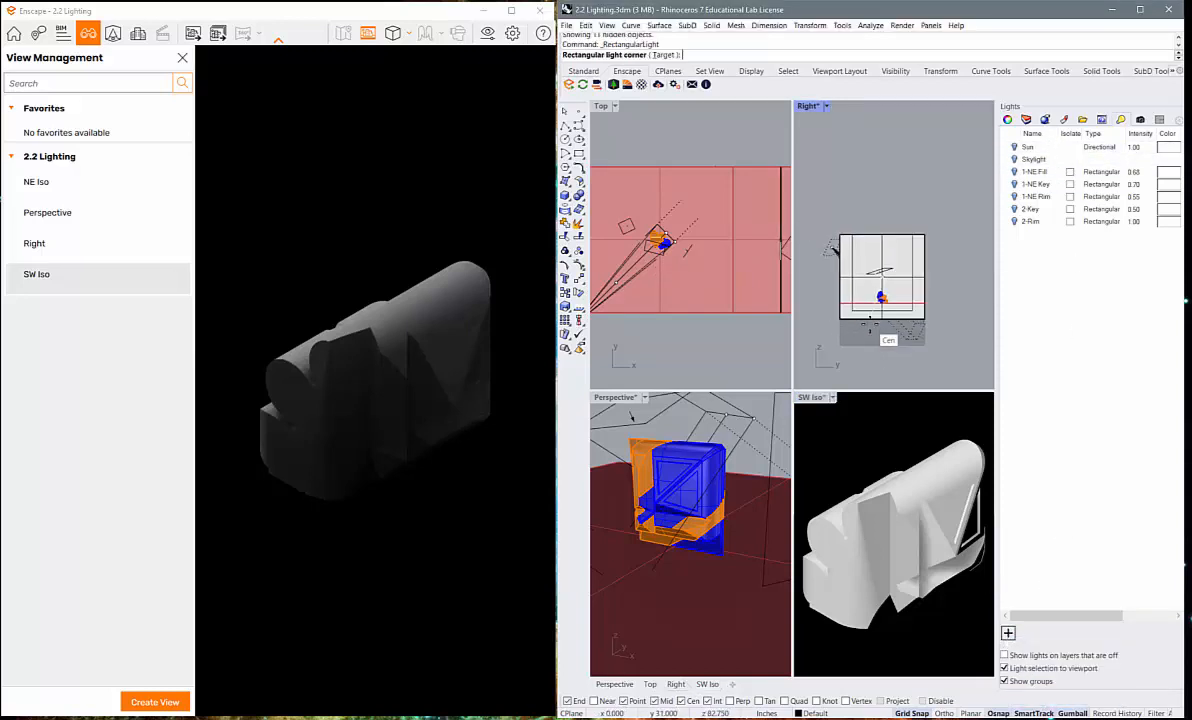
pyautogui.scroll(3, 811, 290)
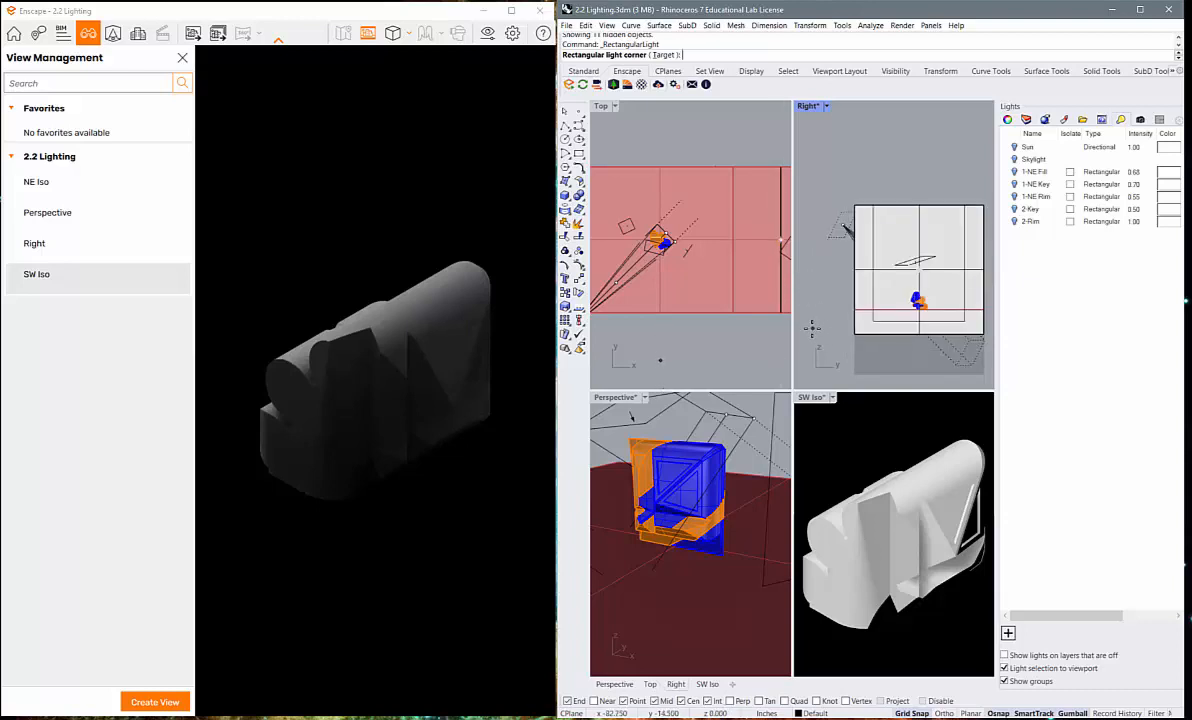
pyautogui.click(818, 327)
pyautogui.press('shift')
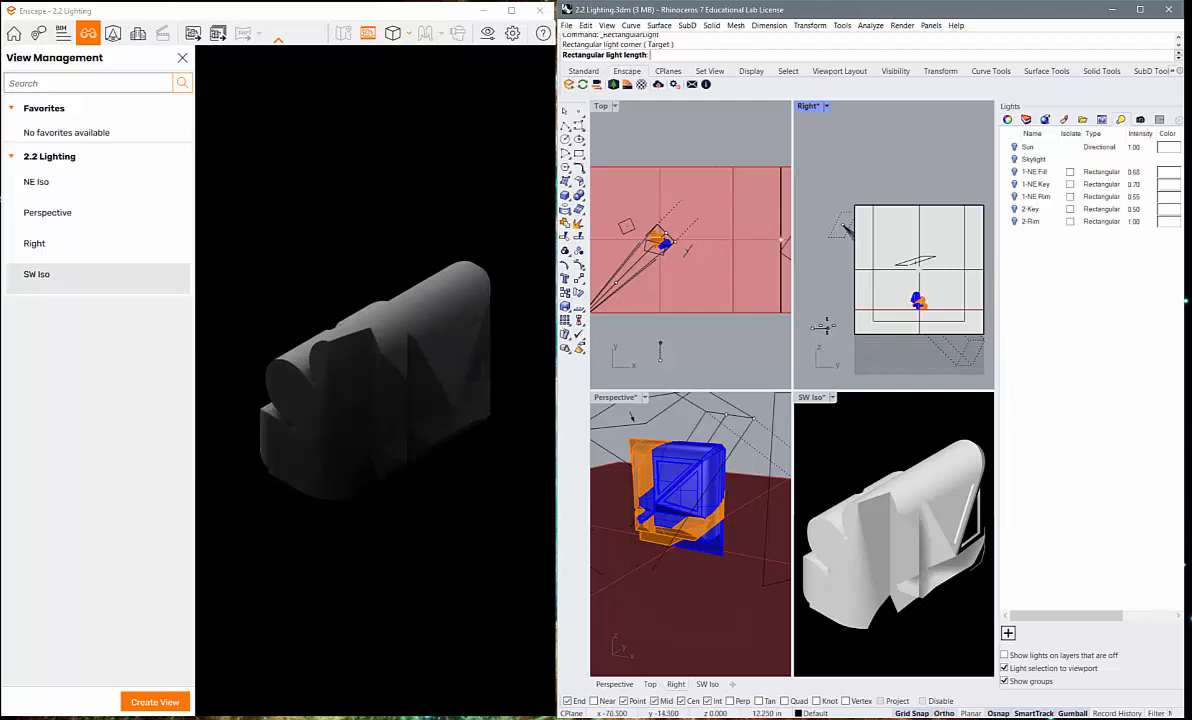
pyautogui.click(830, 326)
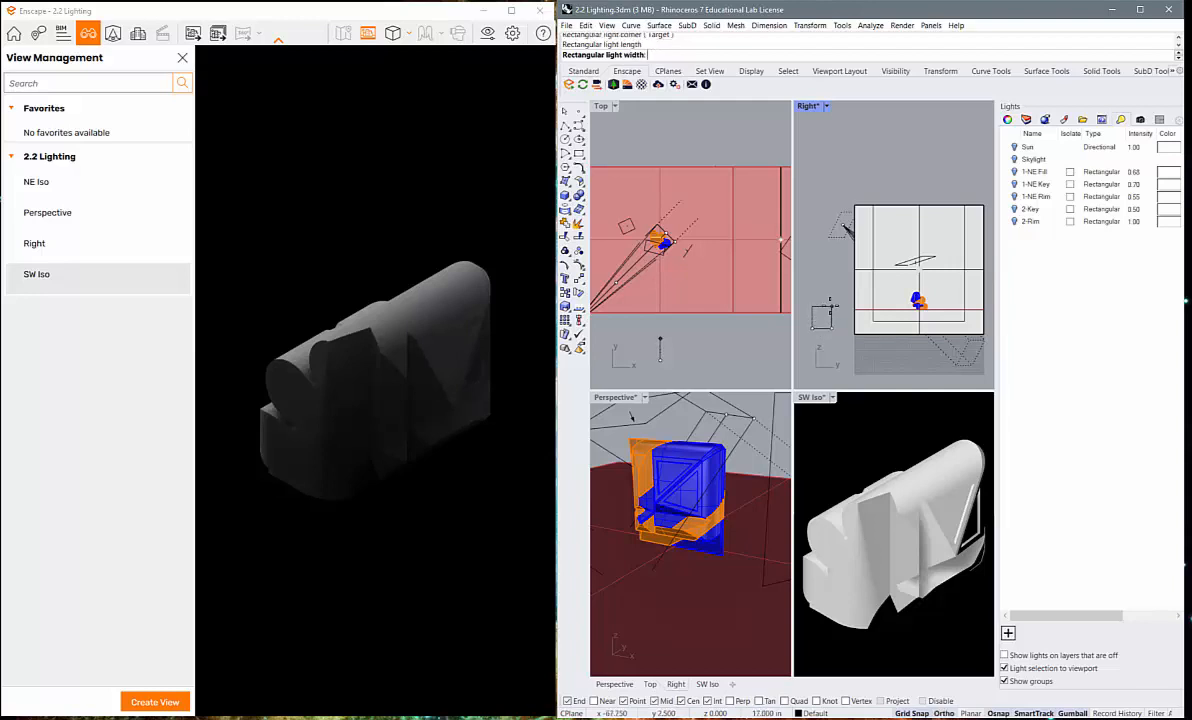
pyautogui.click(831, 290)
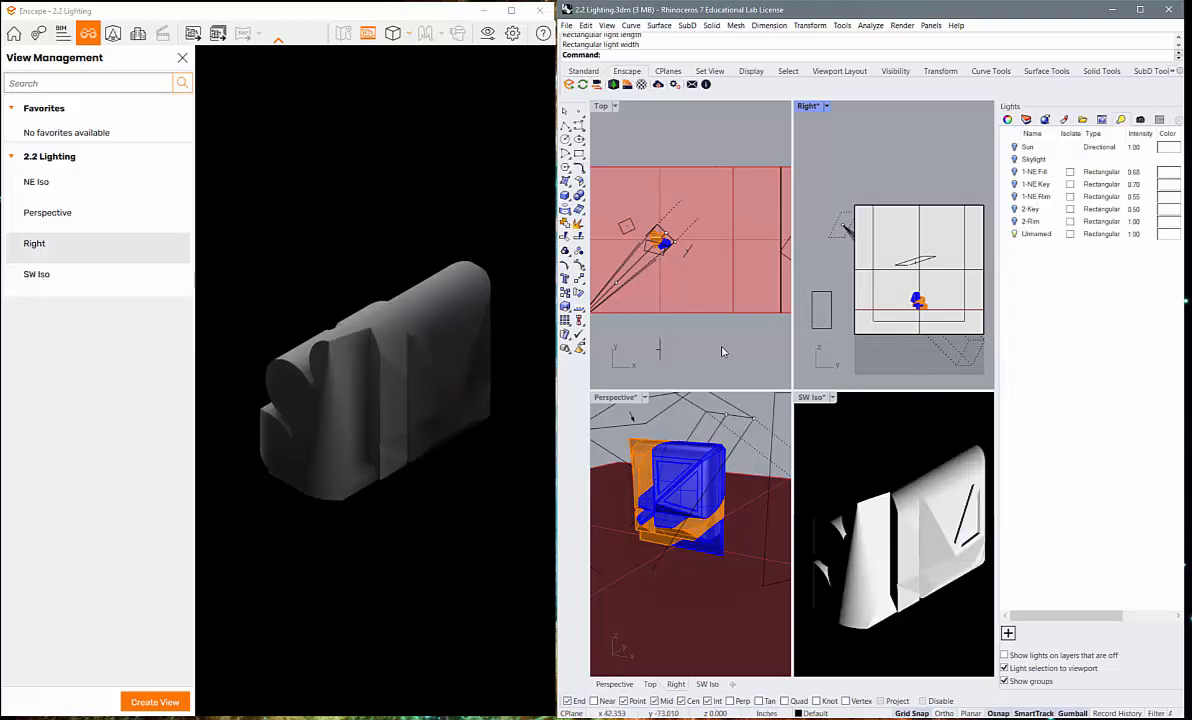
# Rotate the new rectangular light roughly a quarter turn in the Top view so it faces the model
pyautogui.scroll(-1, 708, 345)
pyautogui.scroll(-4, 708, 344)
pyautogui.scroll(4, 696, 349)
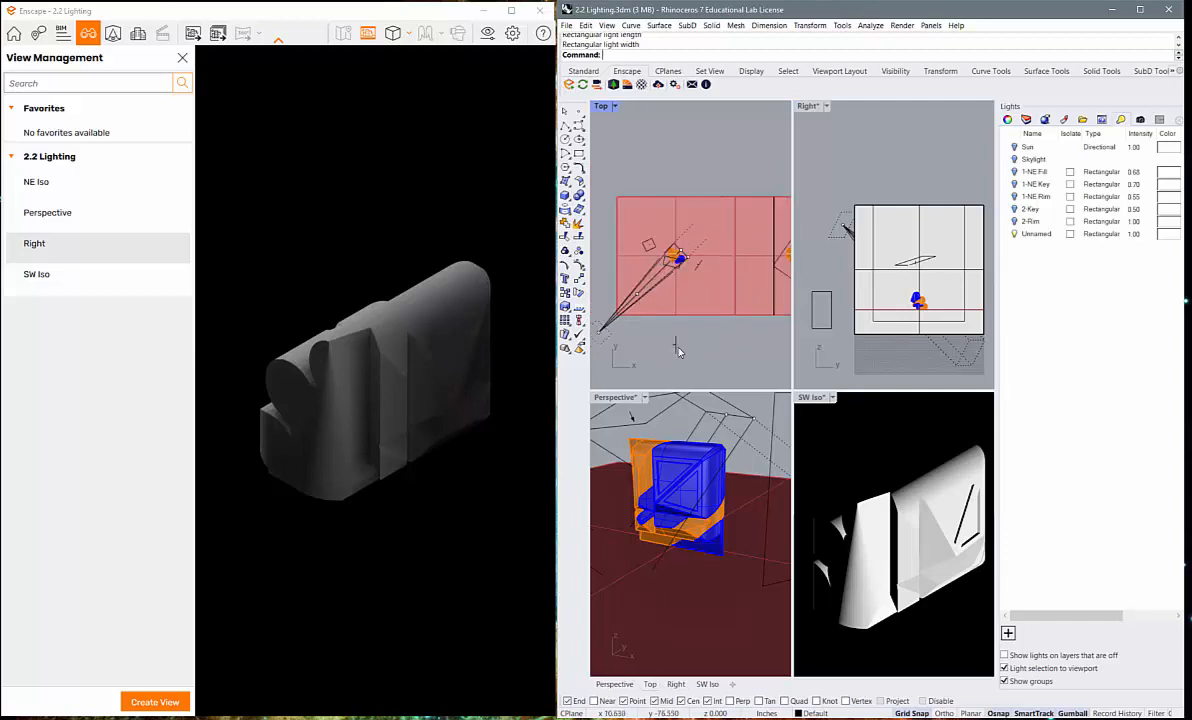
pyautogui.click(677, 350)
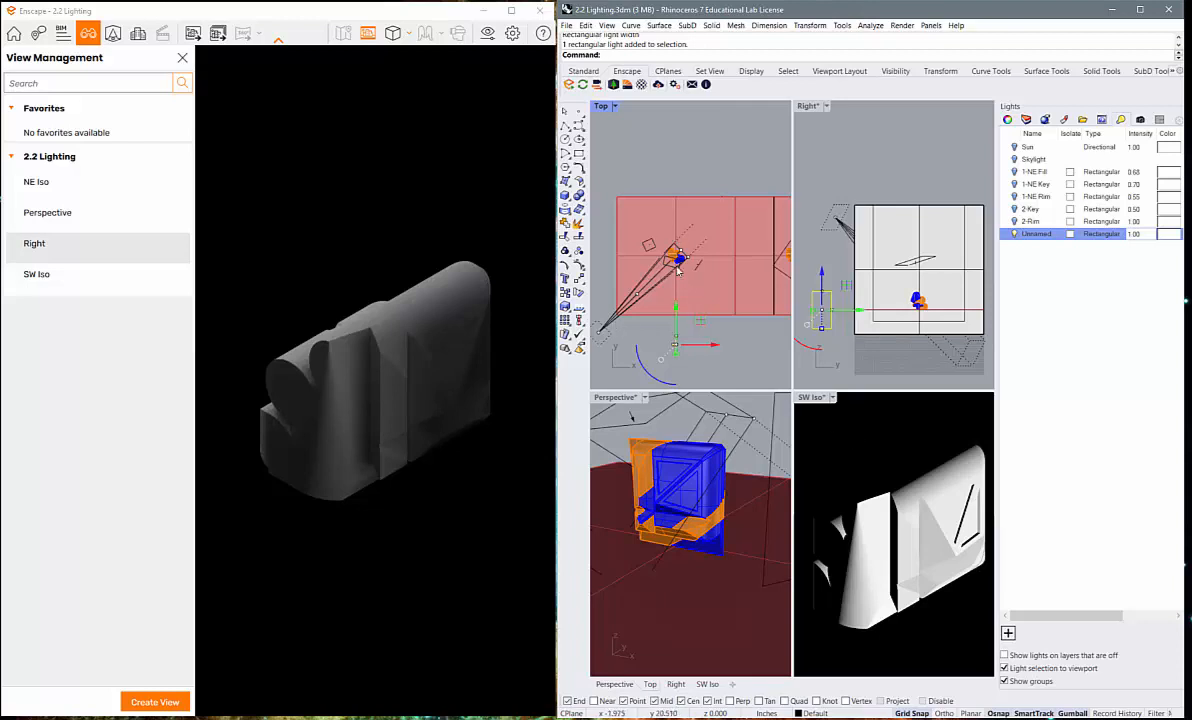
pyautogui.moveTo(637, 350); pyautogui.dragTo(620, 332)
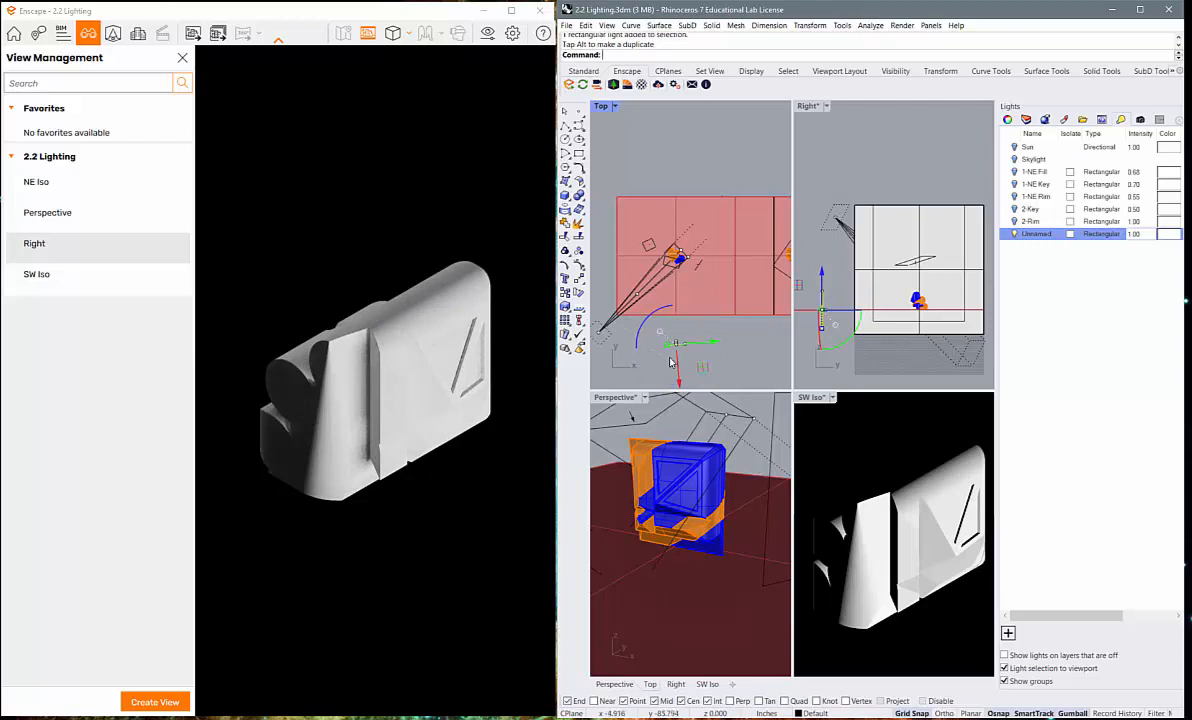
pyautogui.scroll(5, 684, 344)
pyautogui.click(740, 343)
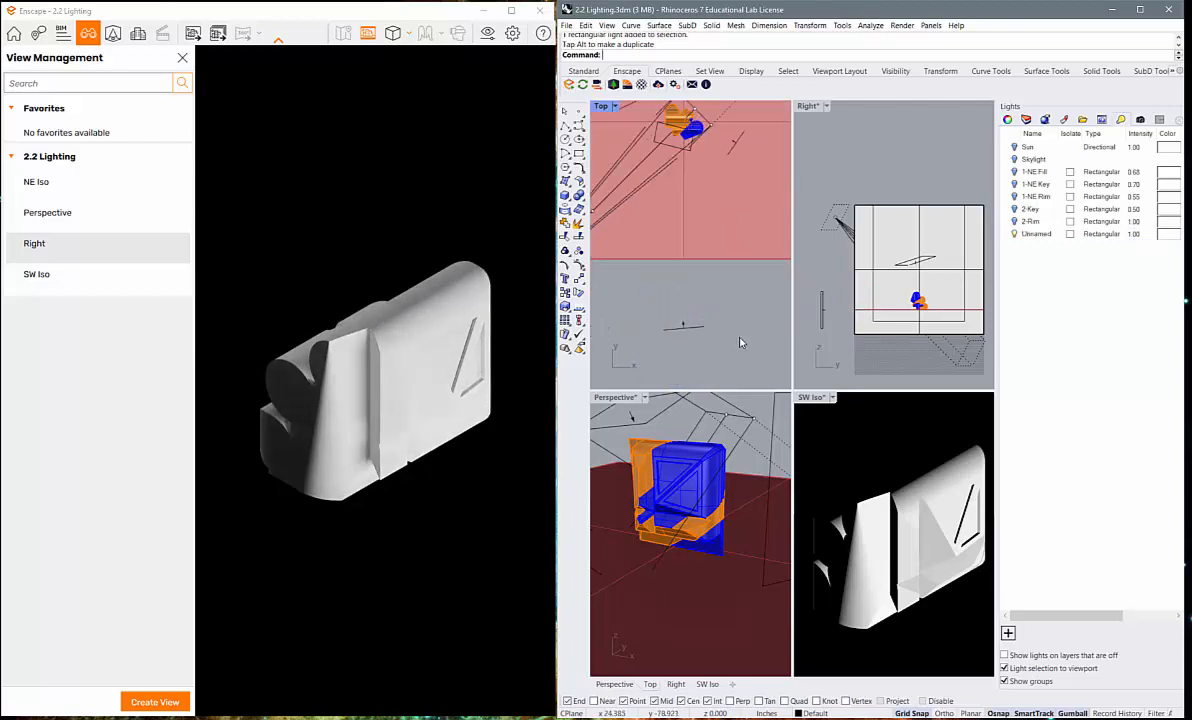
# Fine-tune the new light's rotation in the Top view and move it closer to the edge of the floor plane
pyautogui.click(701, 333)
pyautogui.scroll(-2, 701, 332)
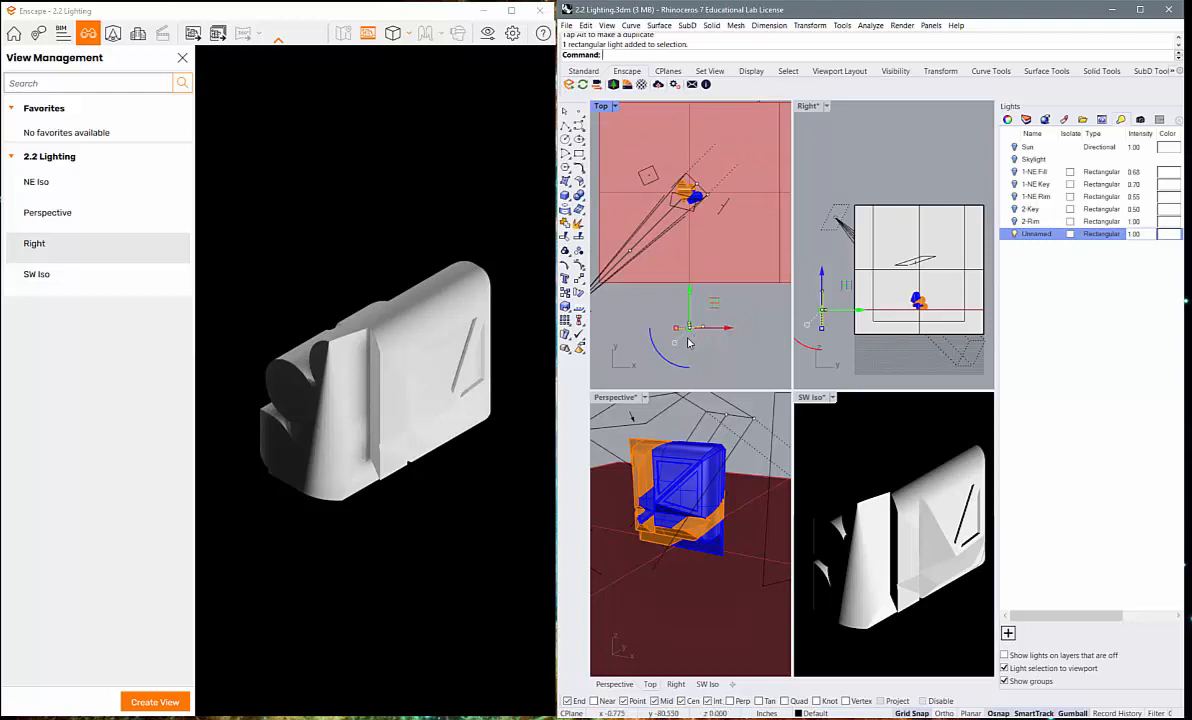
pyautogui.moveTo(670, 366)
pyautogui.mouseDown()
pyautogui.moveTo(659, 352)
pyautogui.moveTo(699, 368)
pyautogui.moveTo(660, 356)
pyautogui.mouseUp()
pyautogui.moveTo(685, 312); pyautogui.dragTo(679, 272)
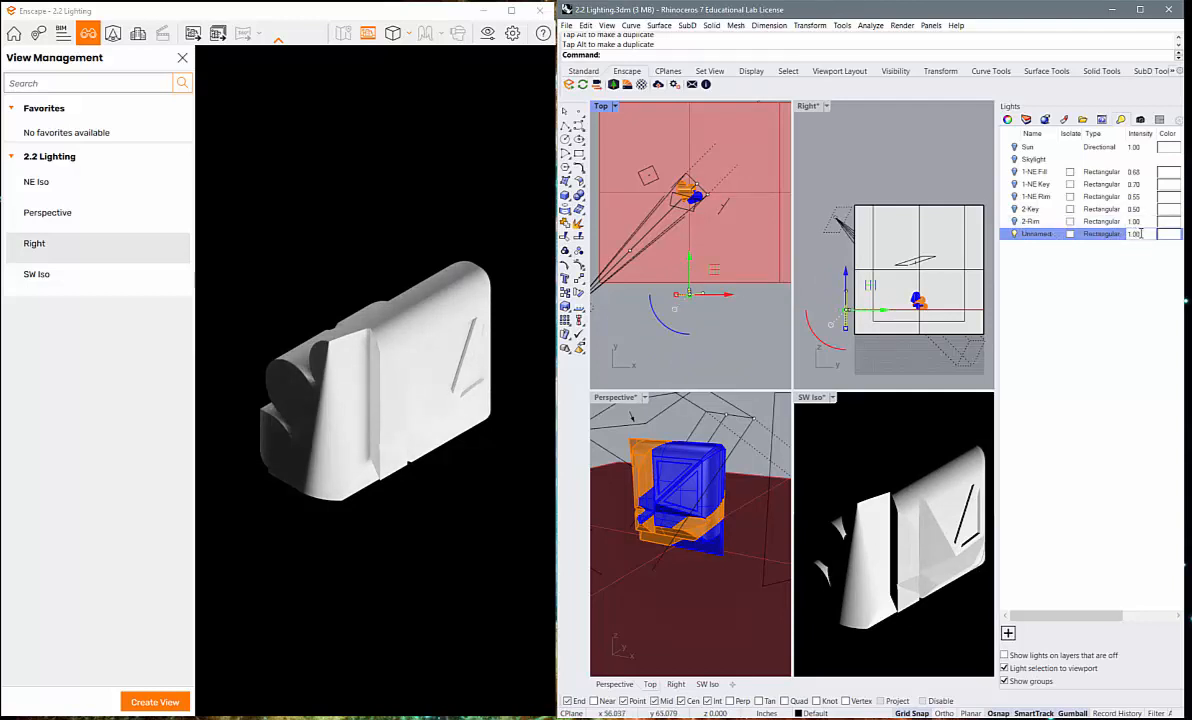
# Set the new rectangular light's intensity to 0.70 and reload the SW Iso view in Enscape
pyautogui.doubleClick(1141, 233)
pyautogui.write('0.70')
pyautogui.press('Return')
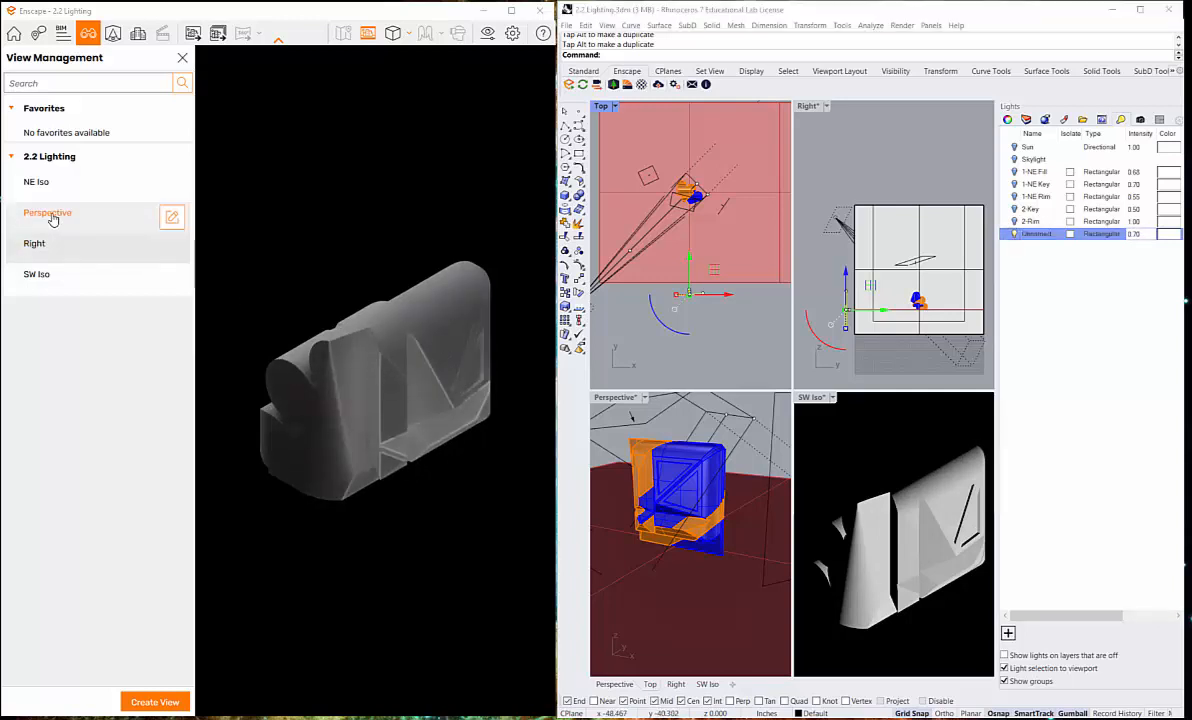
pyautogui.click(52, 216)
pyautogui.click(35, 276)
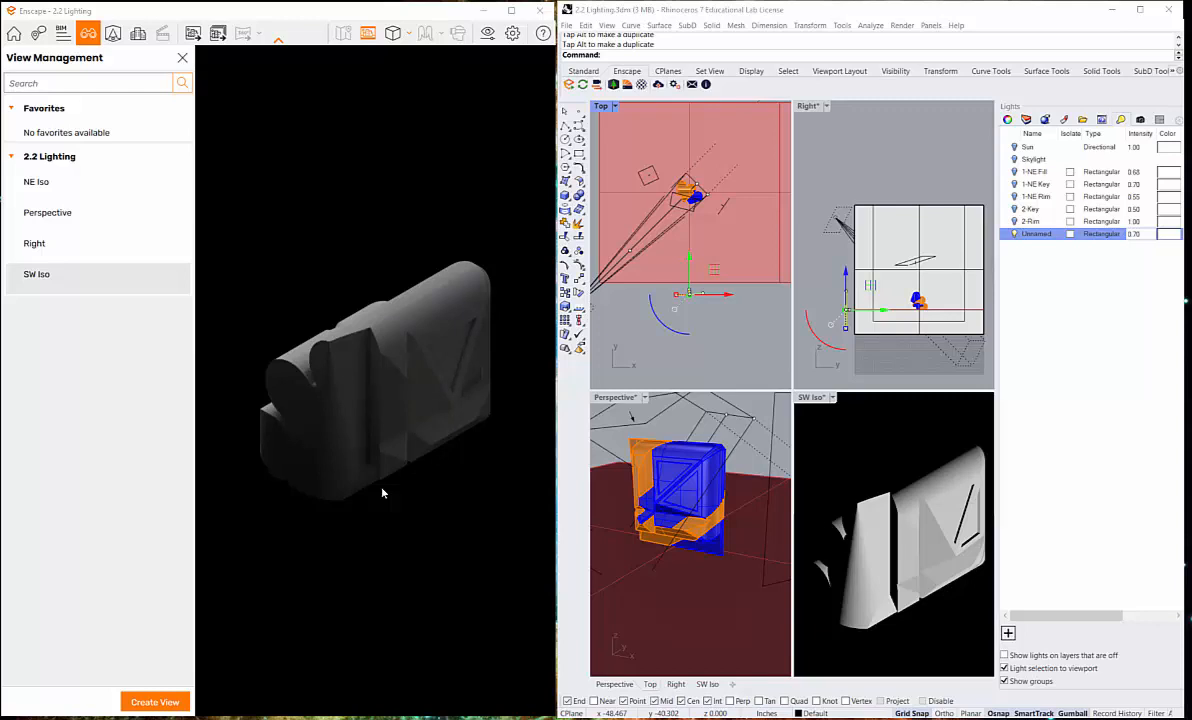
# Move the new light over the floor plane's edge toward the model, and raise it above the floor in a maximized Perspective view
pyautogui.scroll(5, 695, 275)
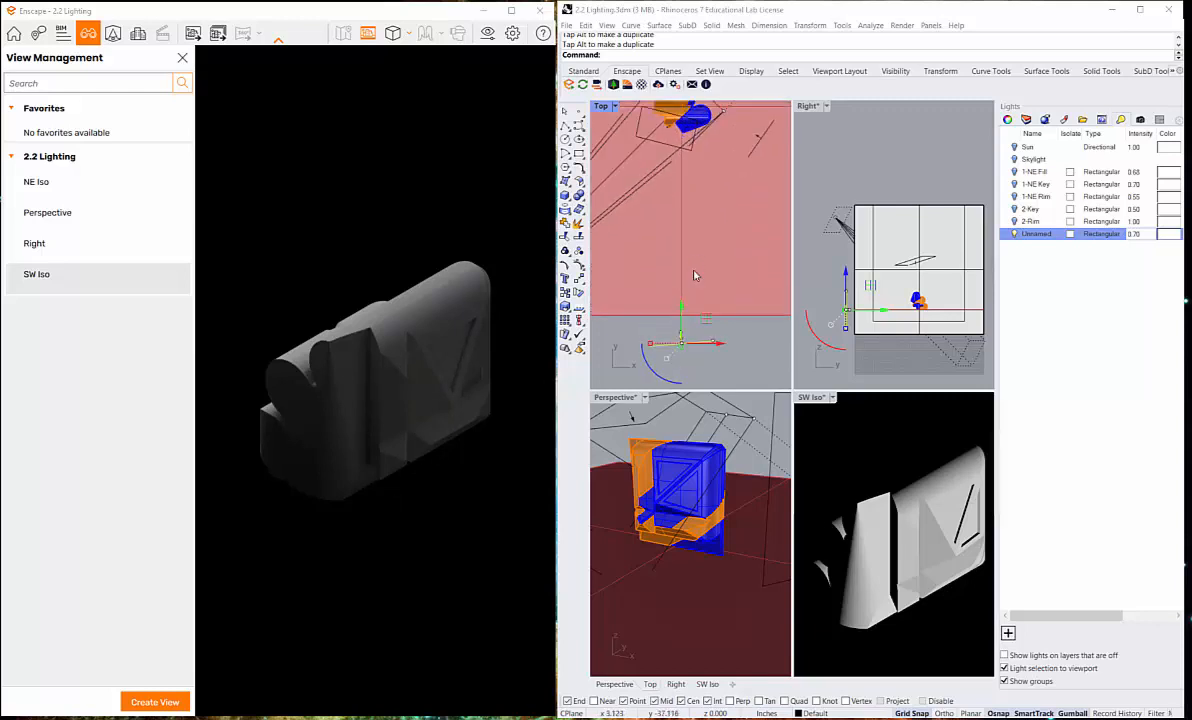
pyautogui.moveTo(683, 319); pyautogui.dragTo(683, 275)
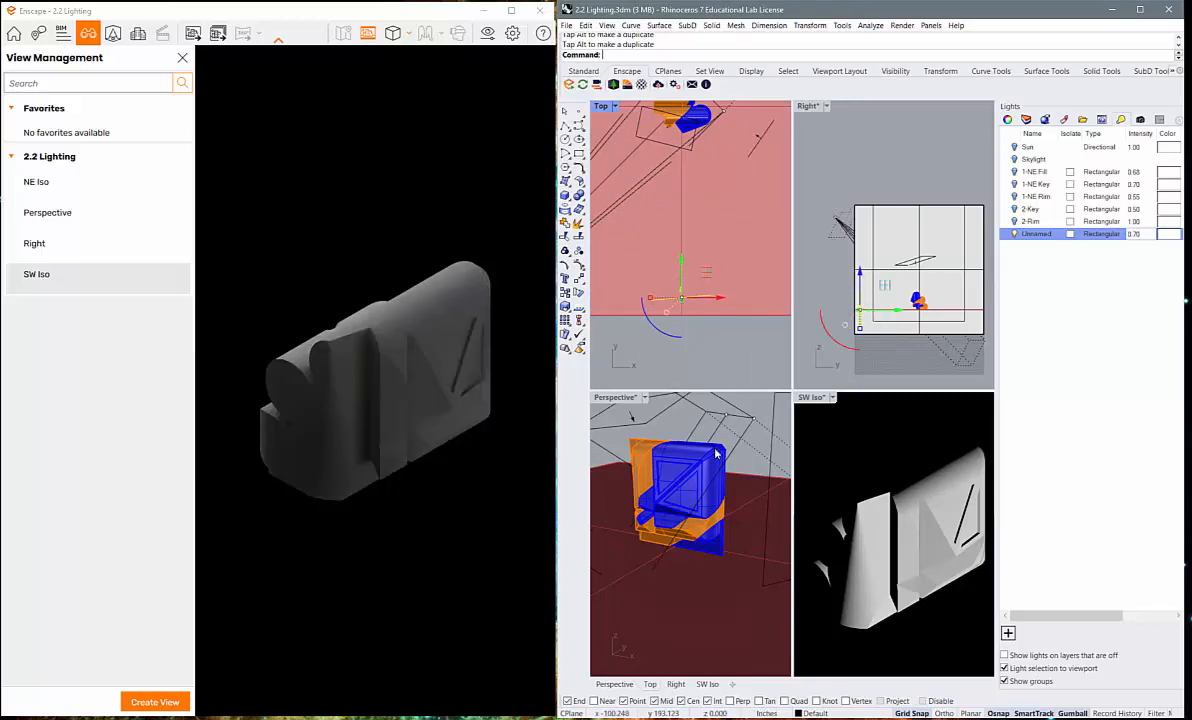
pyautogui.scroll(-5, 700, 520)
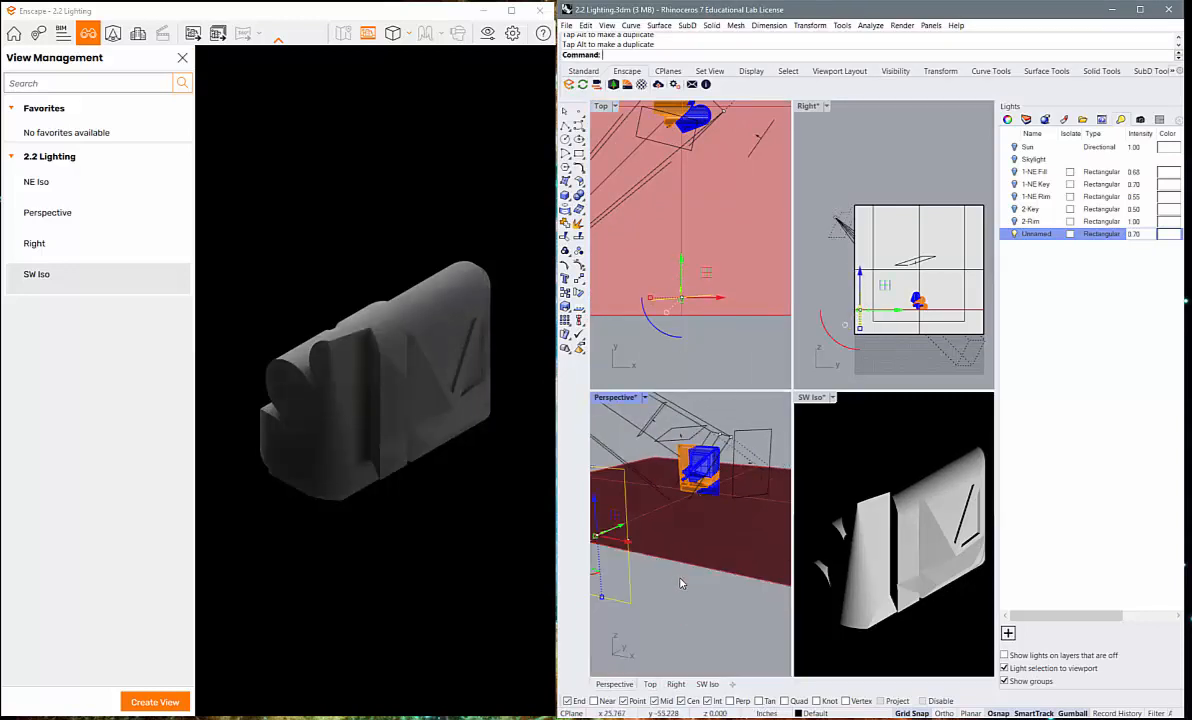
pyautogui.hotkey('ctrl', 'm')
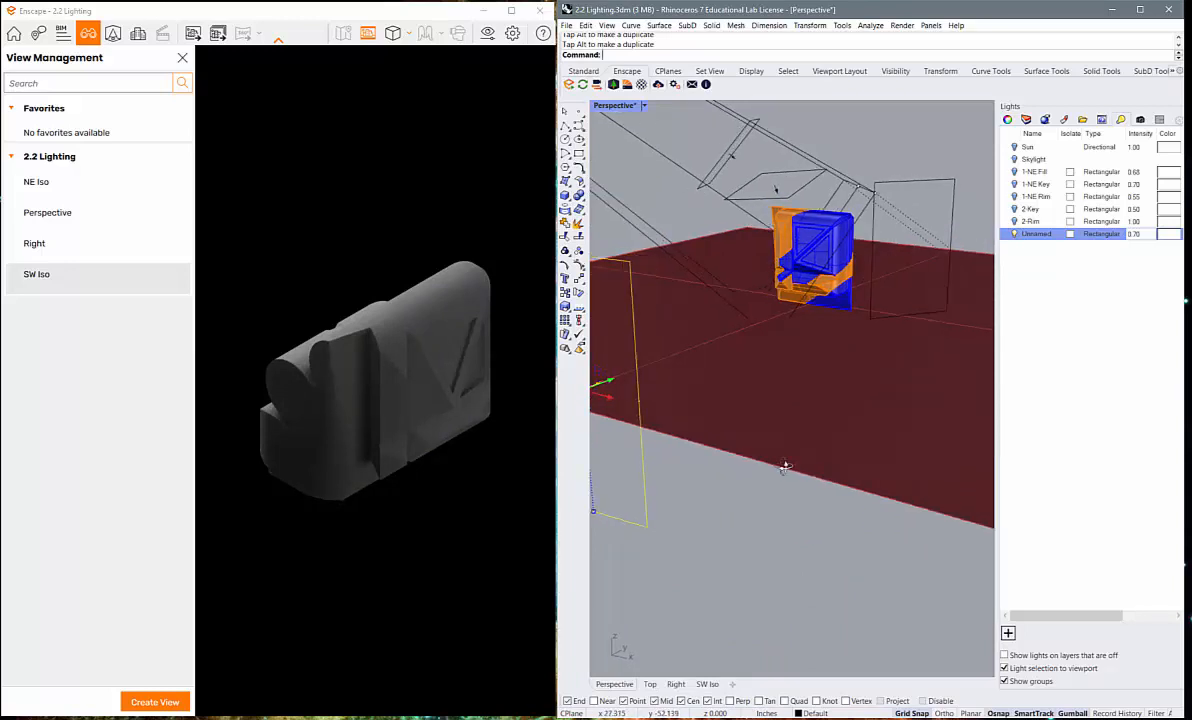
pyautogui.moveTo(785, 466); pyautogui.dragTo(859, 483, button='right')
pyautogui.scroll(-7, 859, 482)
pyautogui.moveTo(768, 447); pyautogui.dragTo(851, 449, button='right')
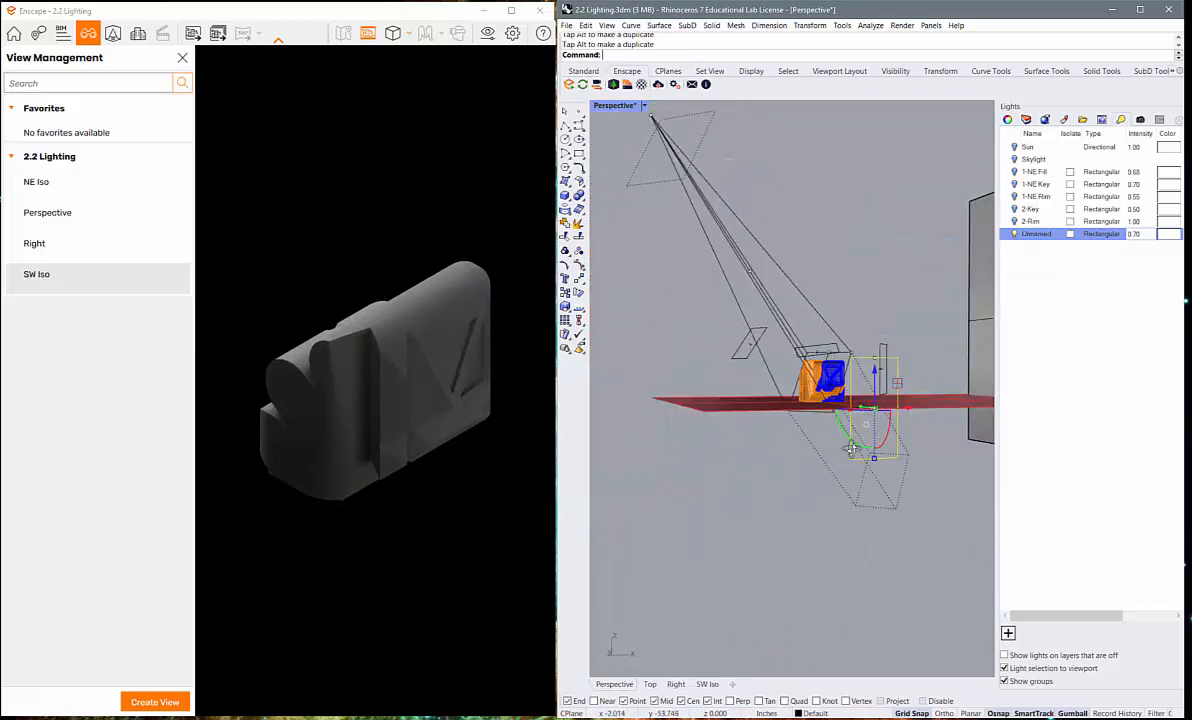
pyautogui.moveTo(875, 393); pyautogui.dragTo(875, 348)
pyautogui.moveTo(859, 376); pyautogui.dragTo(885, 393, button='right')
pyautogui.moveTo(897, 372); pyautogui.dragTo(897, 348)
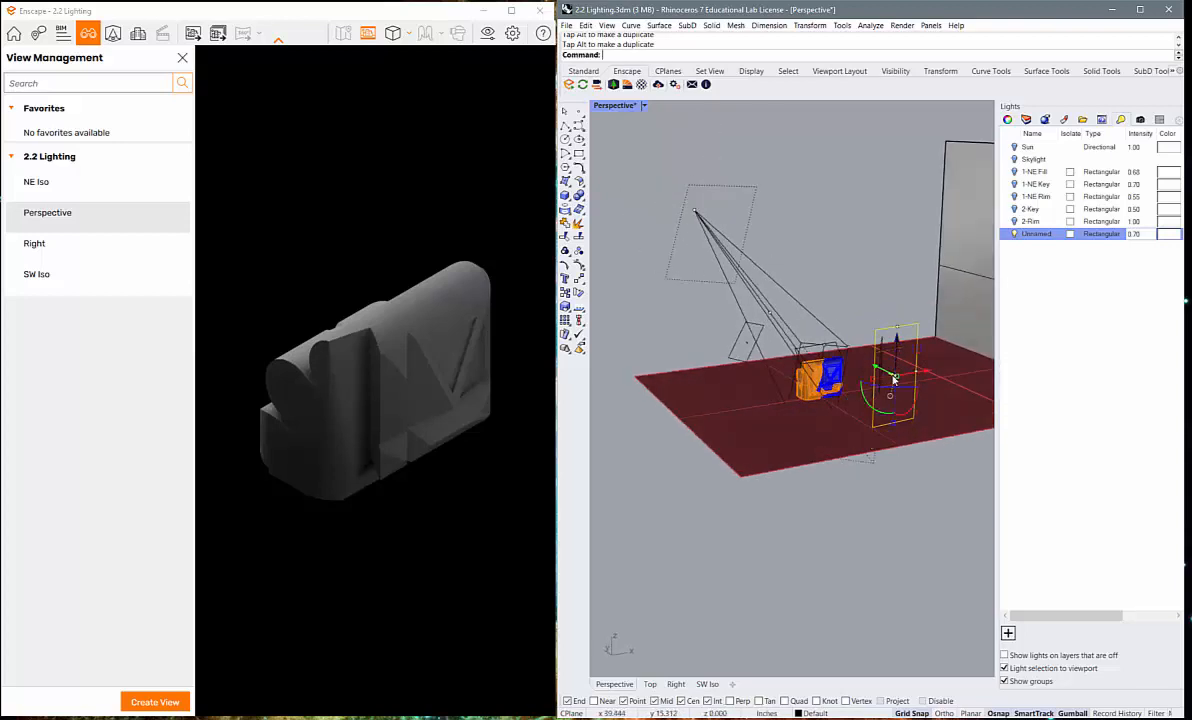
# Undo a trial rotation of the new light and tilt it so its upper edge leans toward the model
pyautogui.moveTo(868, 403); pyautogui.dragTo(872, 410)
pyautogui.hotkey('ctrl', 'z')
pyautogui.moveTo(872, 410); pyautogui.dragTo(925, 425, button='right')
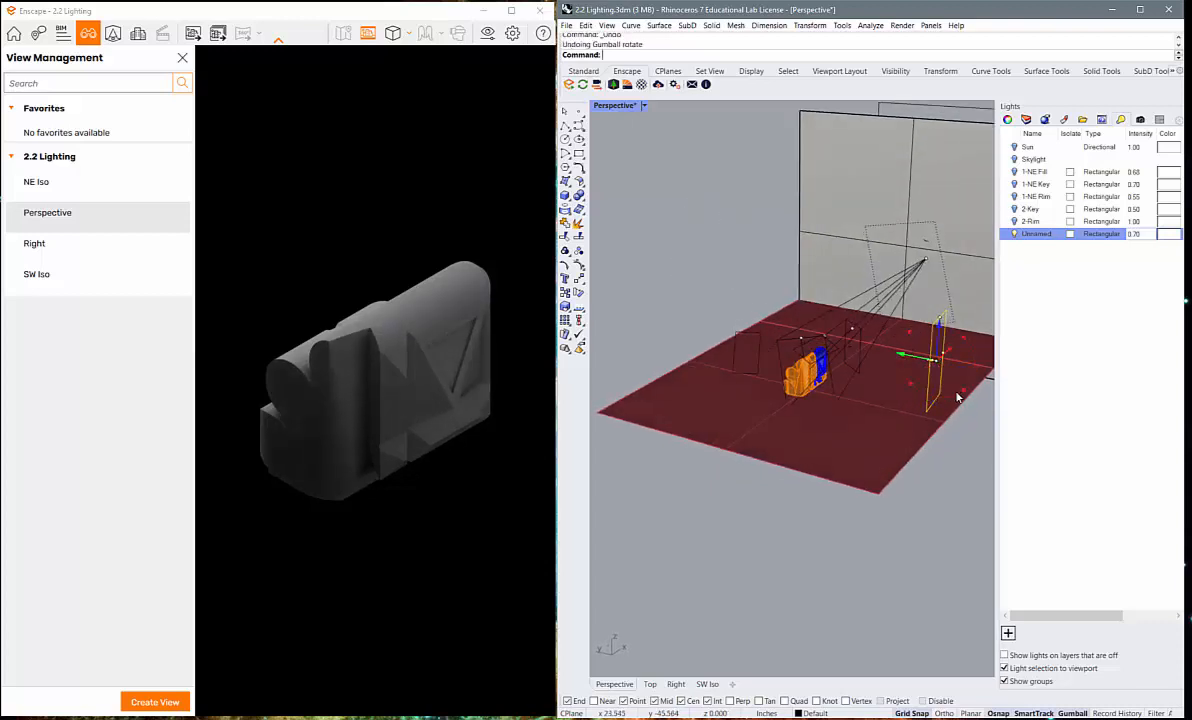
pyautogui.moveTo(957, 398); pyautogui.dragTo(965, 389)
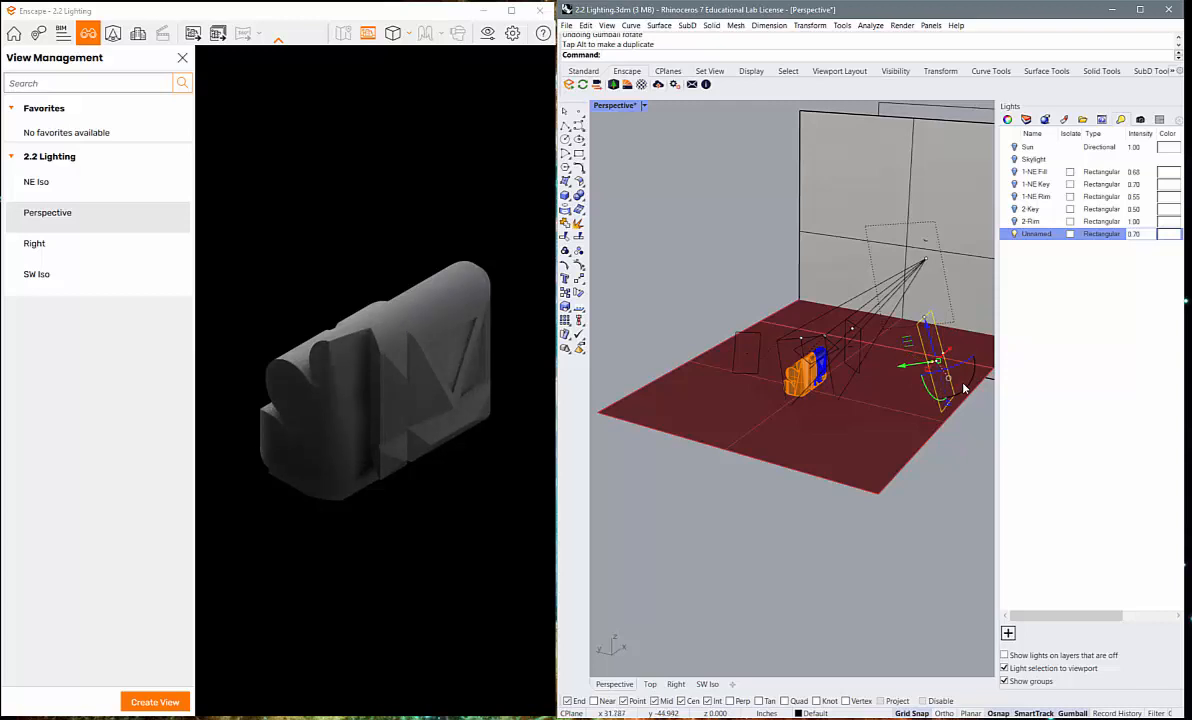
# Move the tilted light closer to the model and turn it slightly sideways
pyautogui.scroll(6, 940, 366)
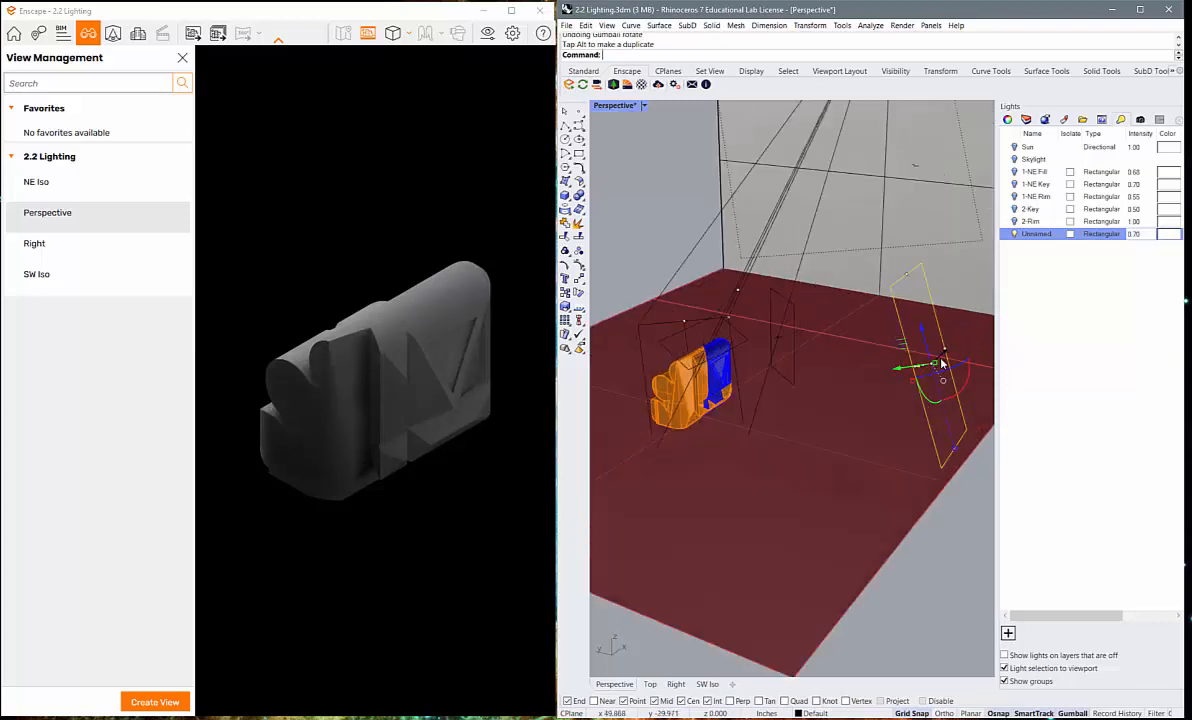
pyautogui.moveTo(908, 346); pyautogui.dragTo(832, 340)
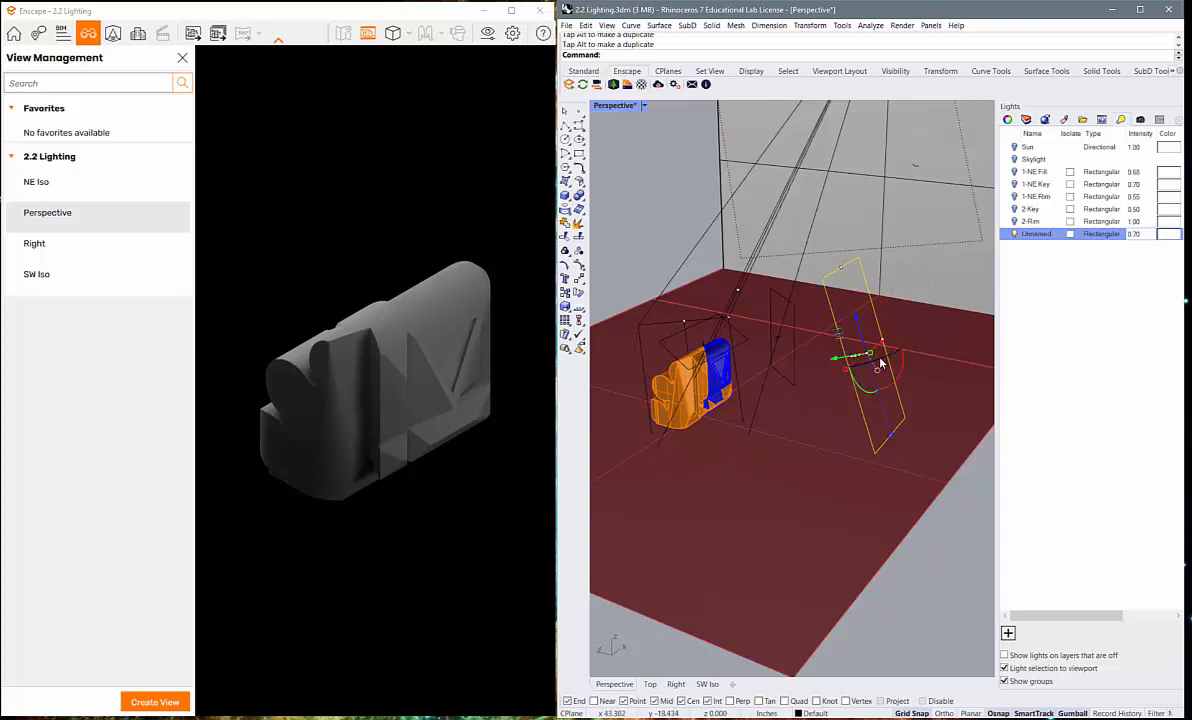
pyautogui.moveTo(881, 361); pyautogui.dragTo(897, 356)
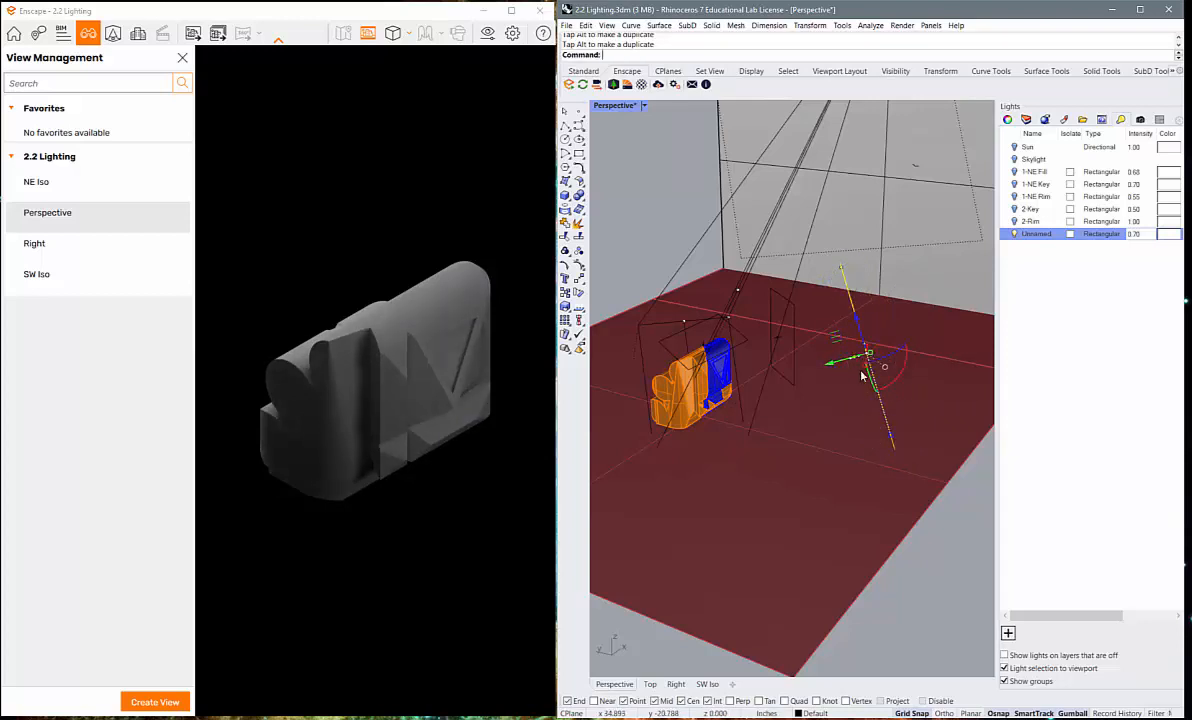
# Slide the new light sideways past the blue part of the model, next to the existing upright light, and deselect it
pyautogui.moveTo(841, 444); pyautogui.dragTo(772, 458, button='right')
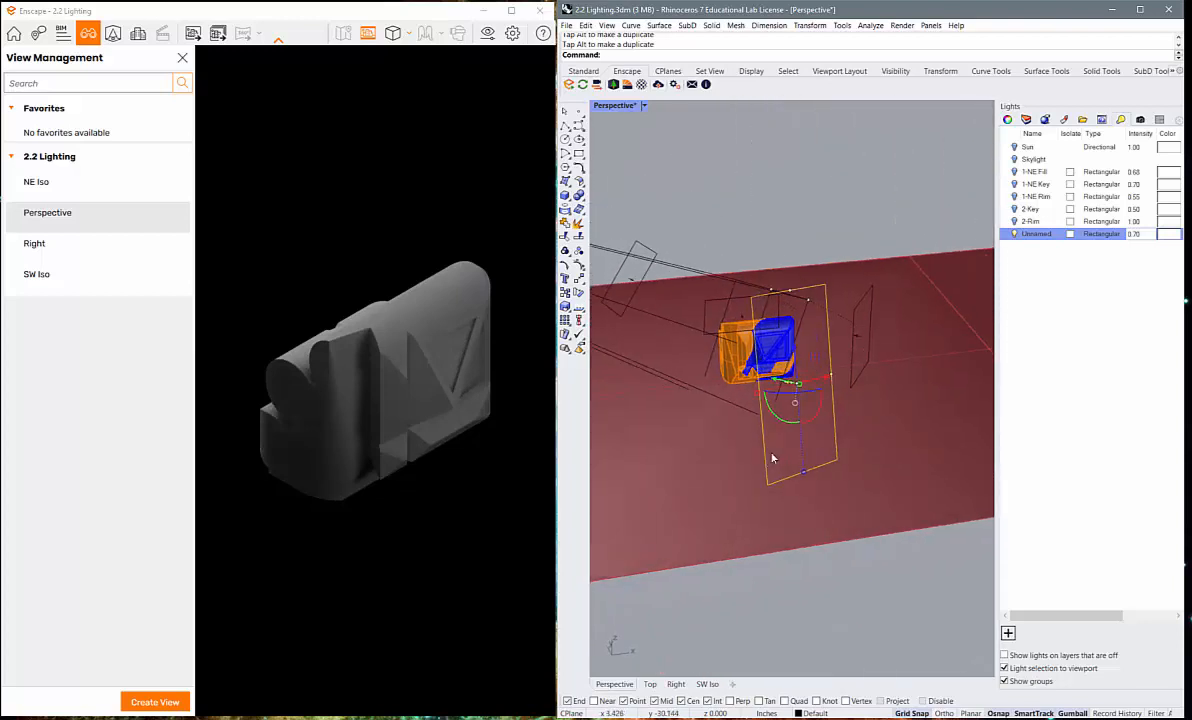
pyautogui.moveTo(826, 391); pyautogui.dragTo(892, 372)
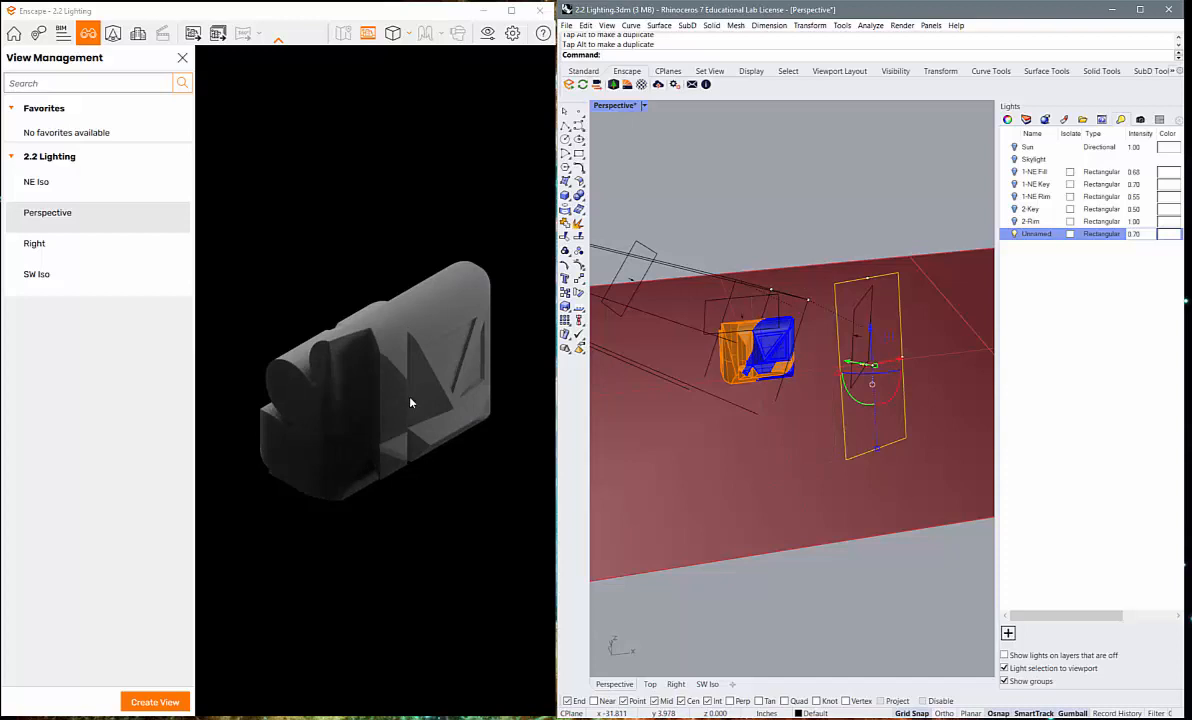
pyautogui.click(778, 603)
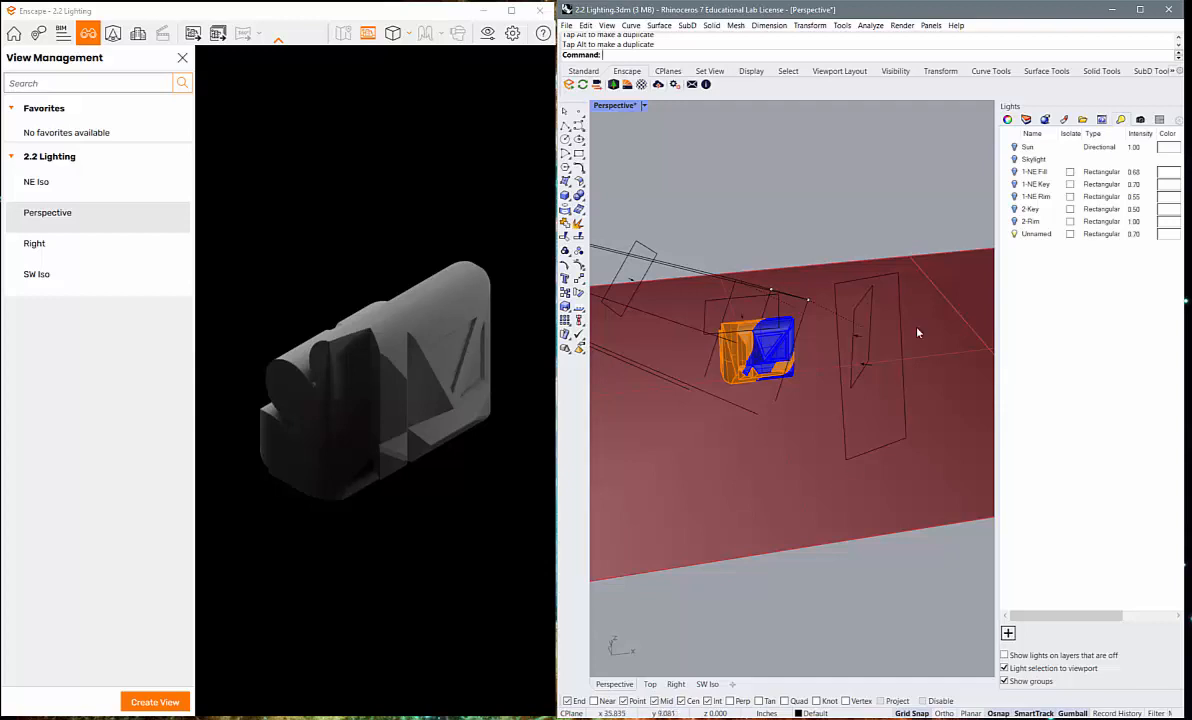
# Mirror a copy of the new rectangular light in the Top view across a short diagonal line in front of the model, and deselect it
pyautogui.scroll(-3, 801, 404)
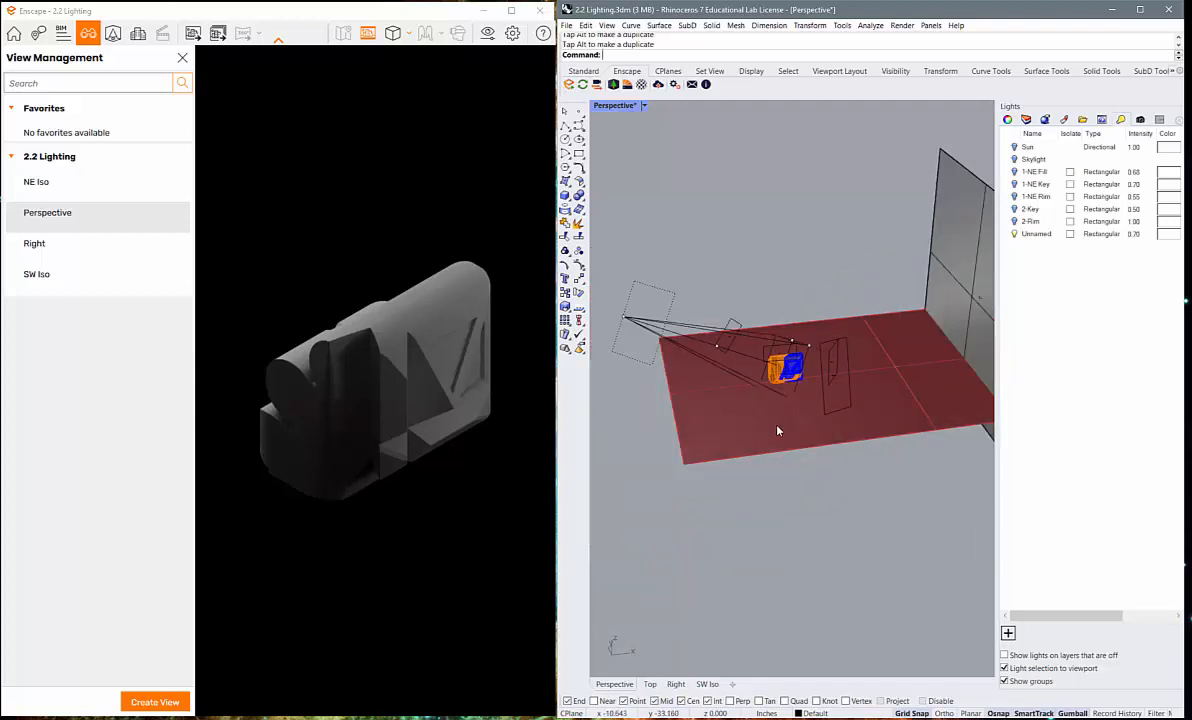
pyautogui.doubleClick(615, 107)
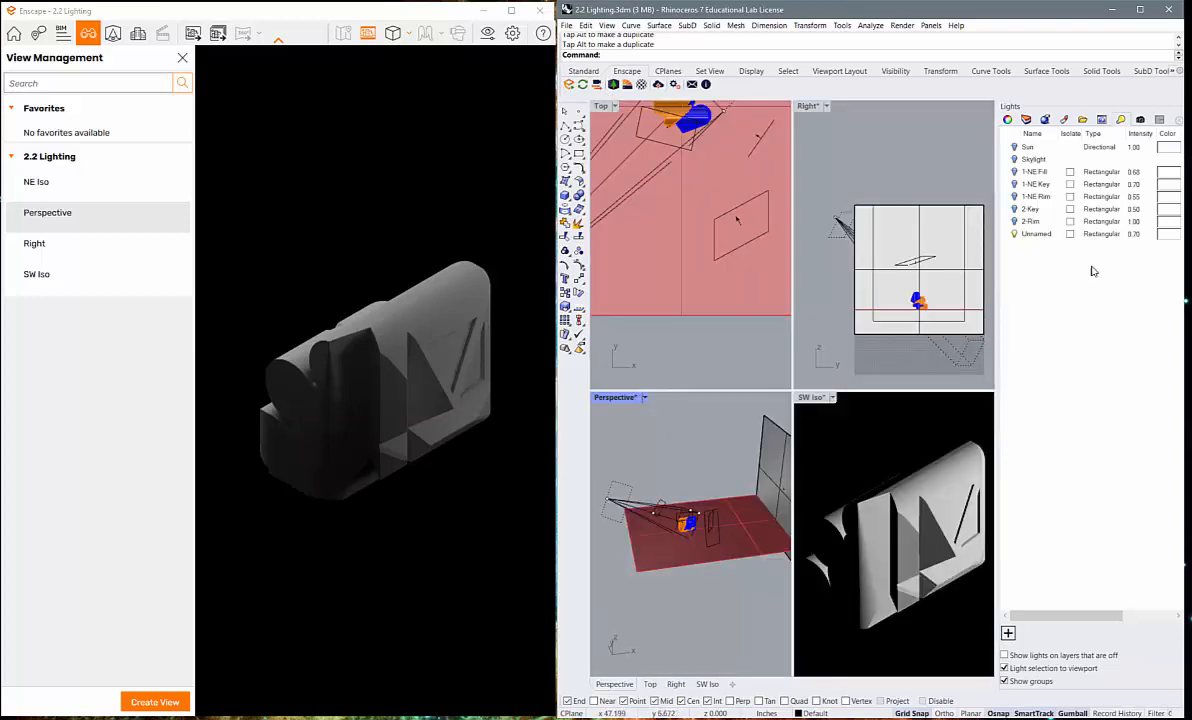
pyautogui.click(1045, 234)
pyautogui.scroll(-8, 785, 332)
pyautogui.scroll(4, 732, 328)
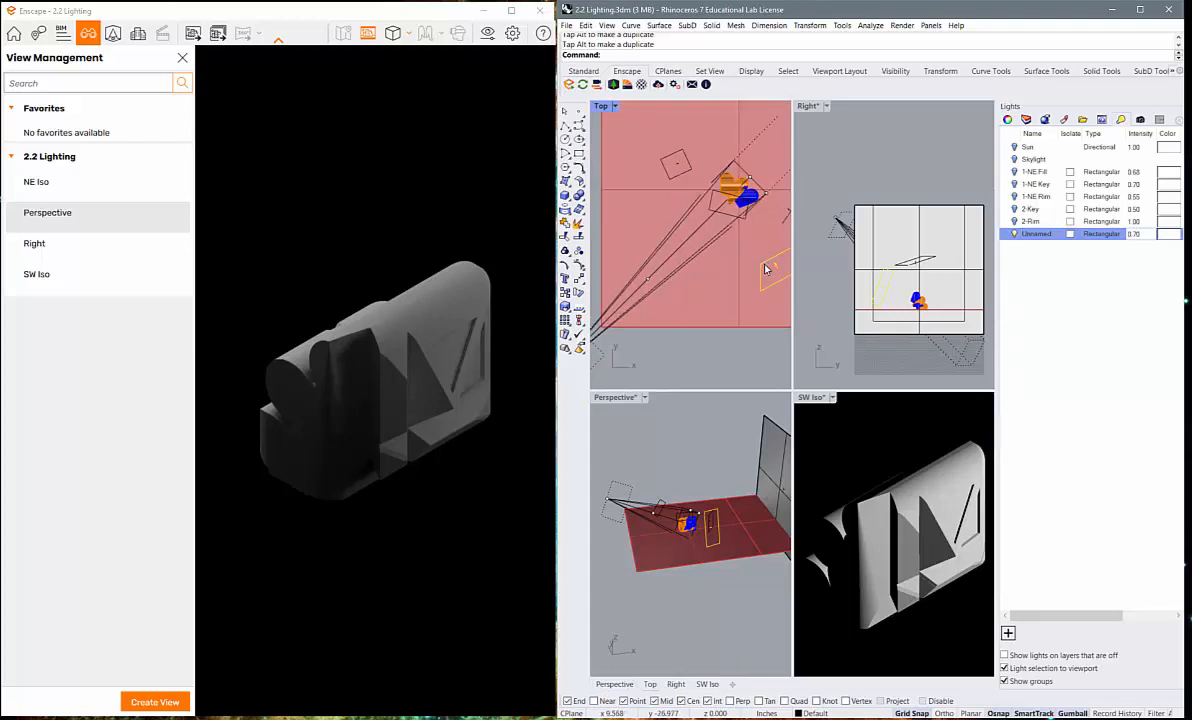
pyautogui.write('irror')
pyautogui.press('Return')
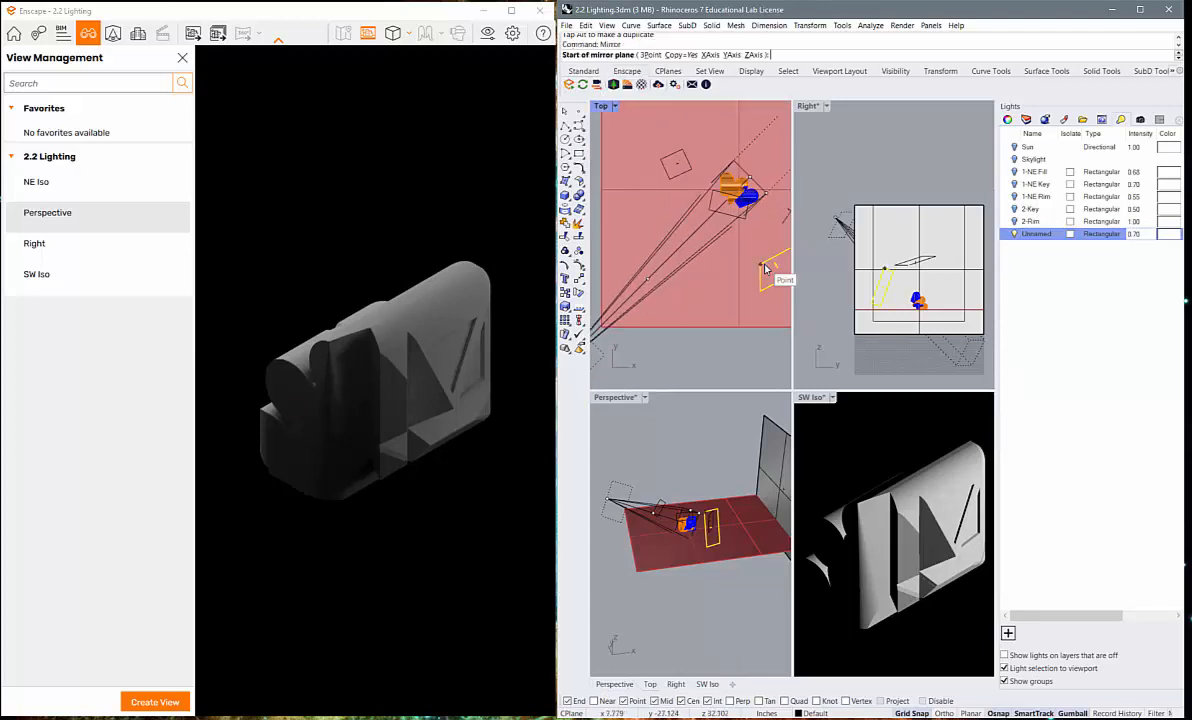
pyautogui.click(708, 231)
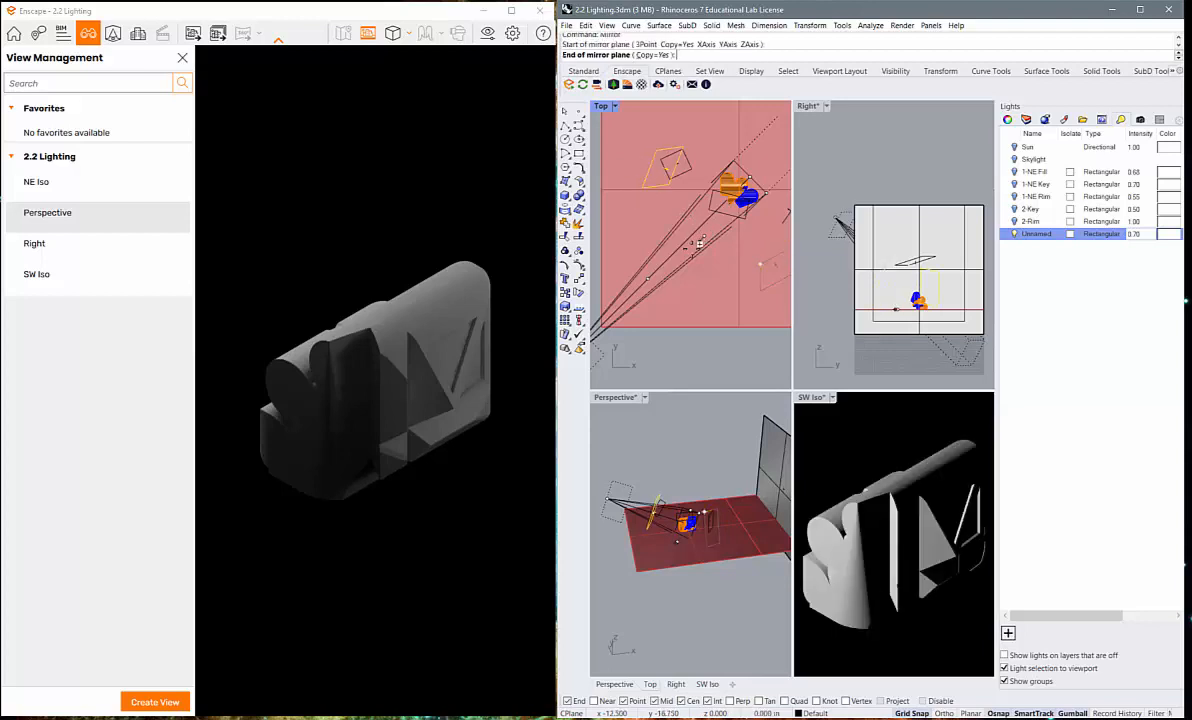
pyautogui.click(690, 252)
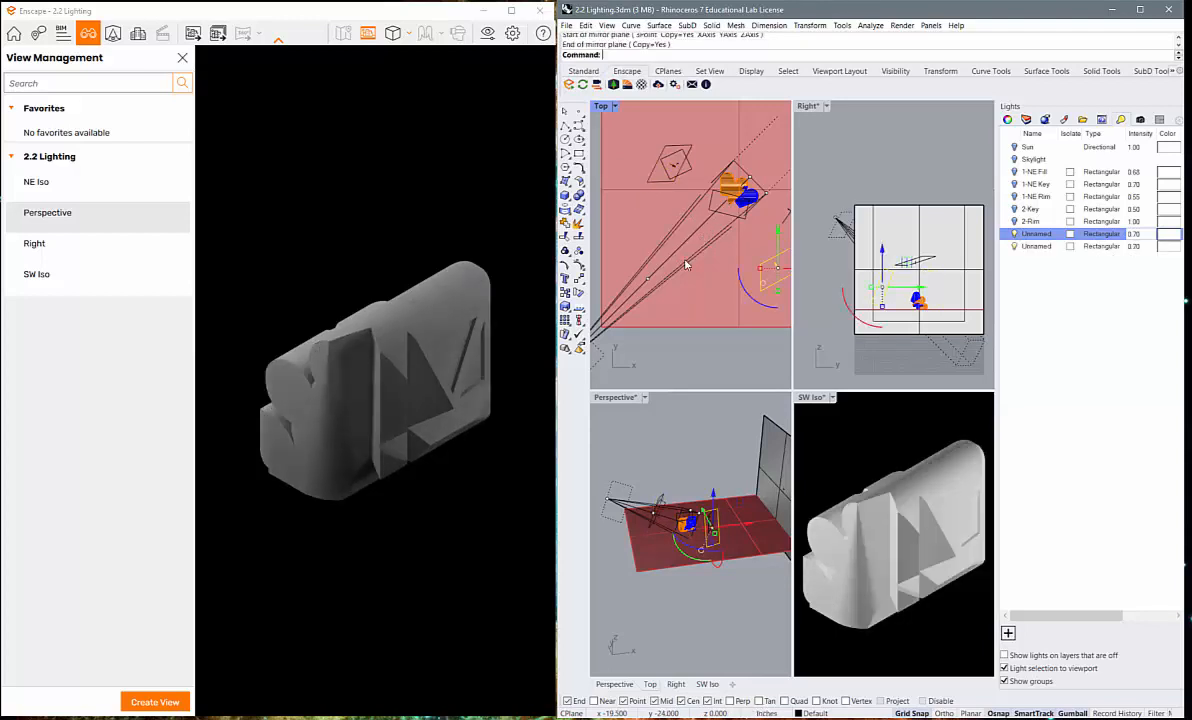
pyautogui.click(670, 368)
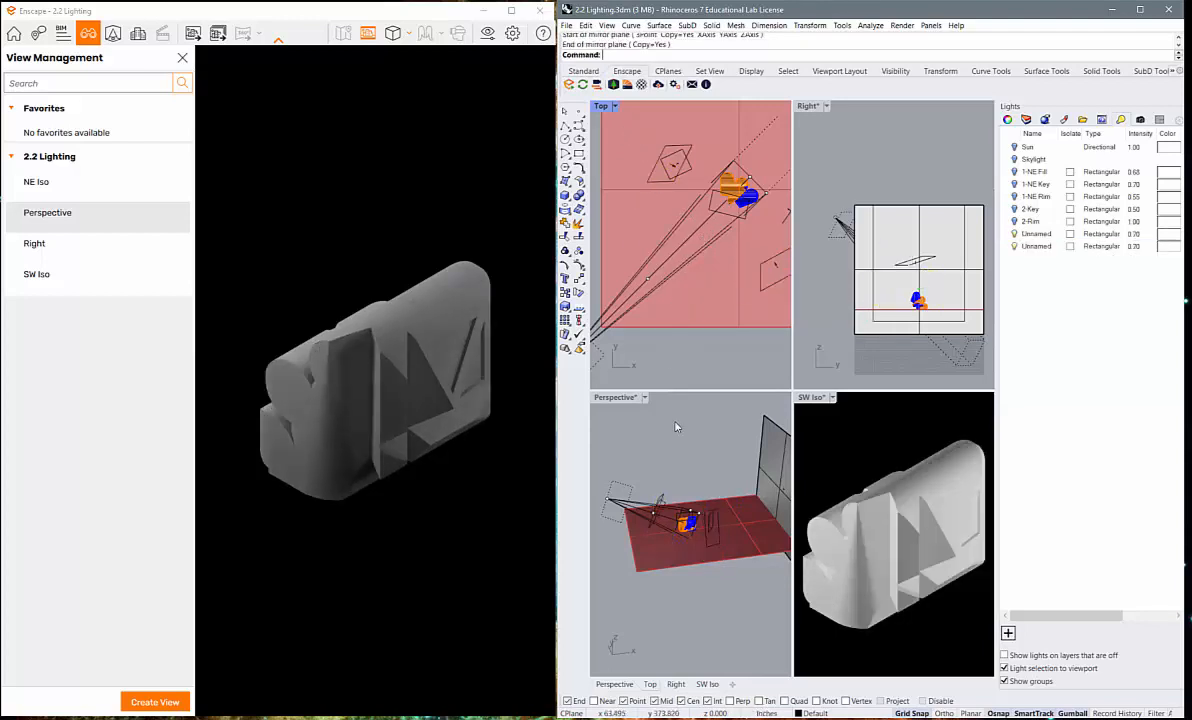
# Move the mirrored light across the floor to the model's front in a maximized Perspective view, undoing a trial move first
pyautogui.doubleClick(627, 399)
pyautogui.moveTo(692, 438); pyautogui.dragTo(873, 455, button='right')
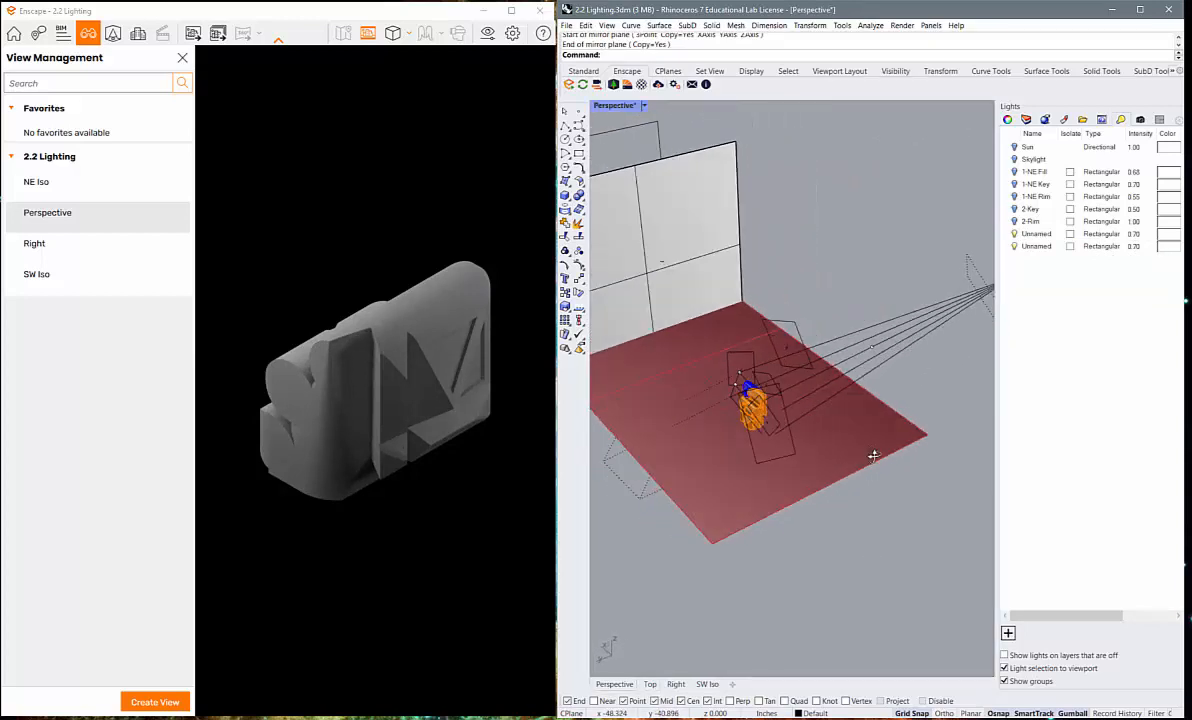
pyautogui.moveTo(780, 462); pyautogui.dragTo(787, 460, button='right')
pyautogui.click(787, 460)
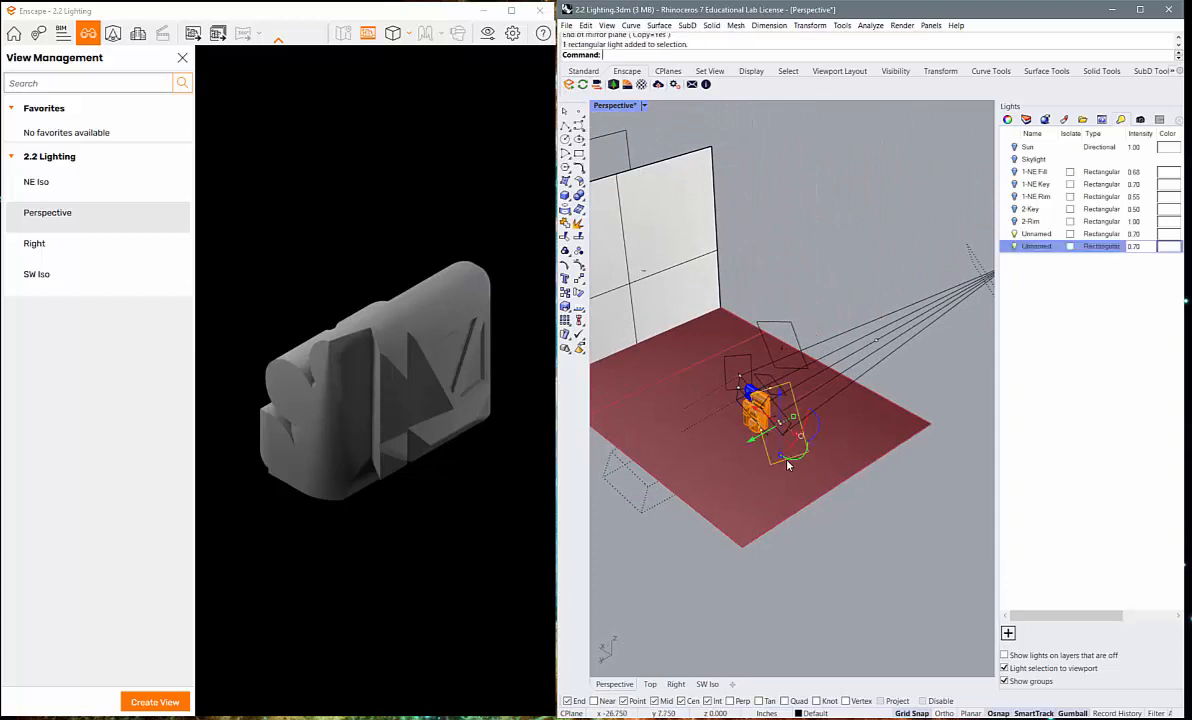
pyautogui.scroll(4, 763, 405)
pyautogui.moveTo(766, 408); pyautogui.dragTo(727, 468)
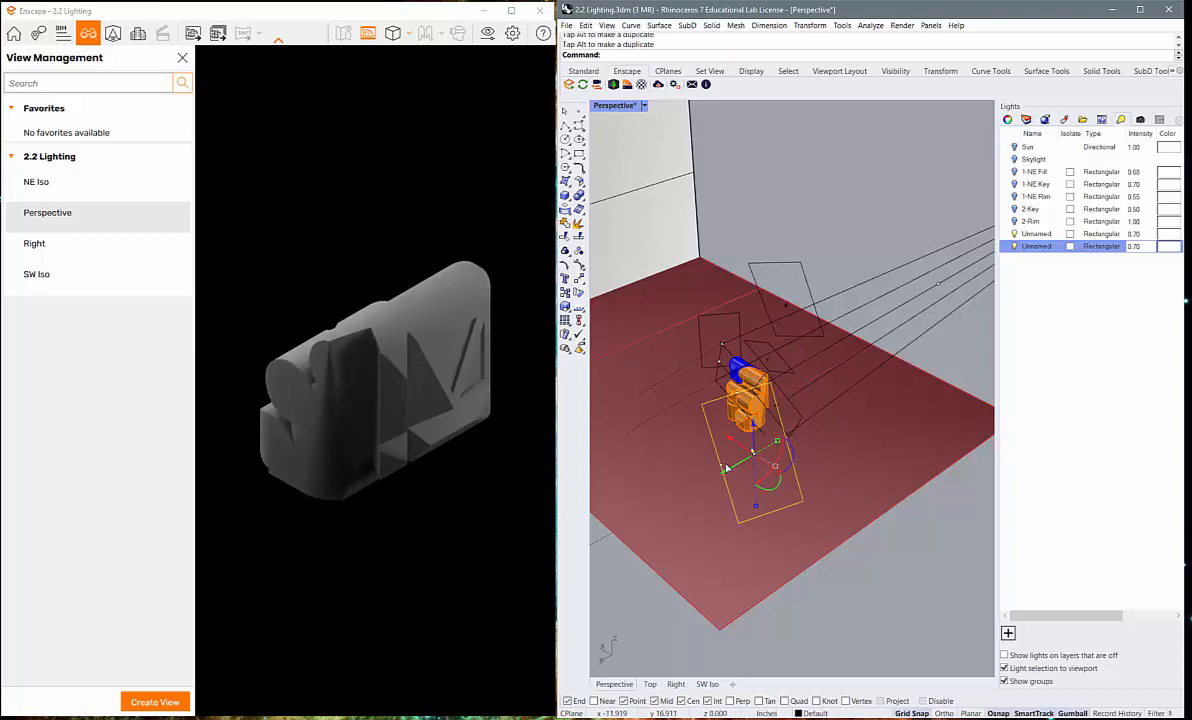
pyautogui.click(705, 479)
pyautogui.click(716, 478)
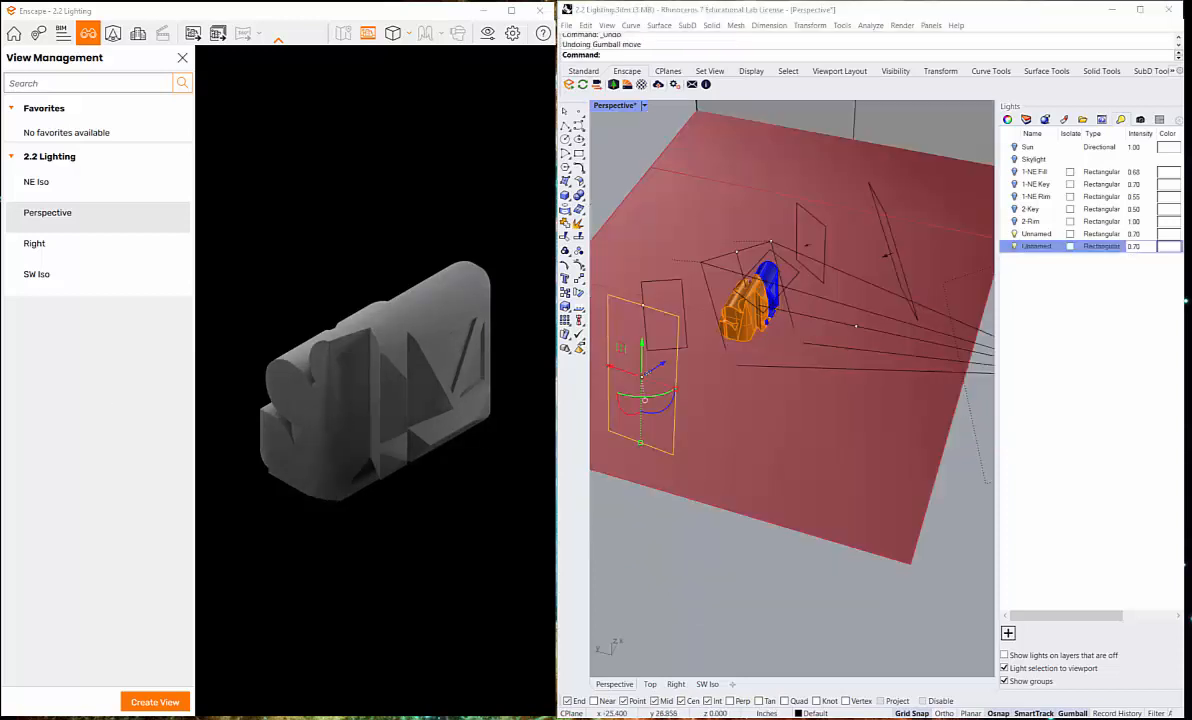
pyautogui.moveTo(625, 372); pyautogui.dragTo(828, 320)
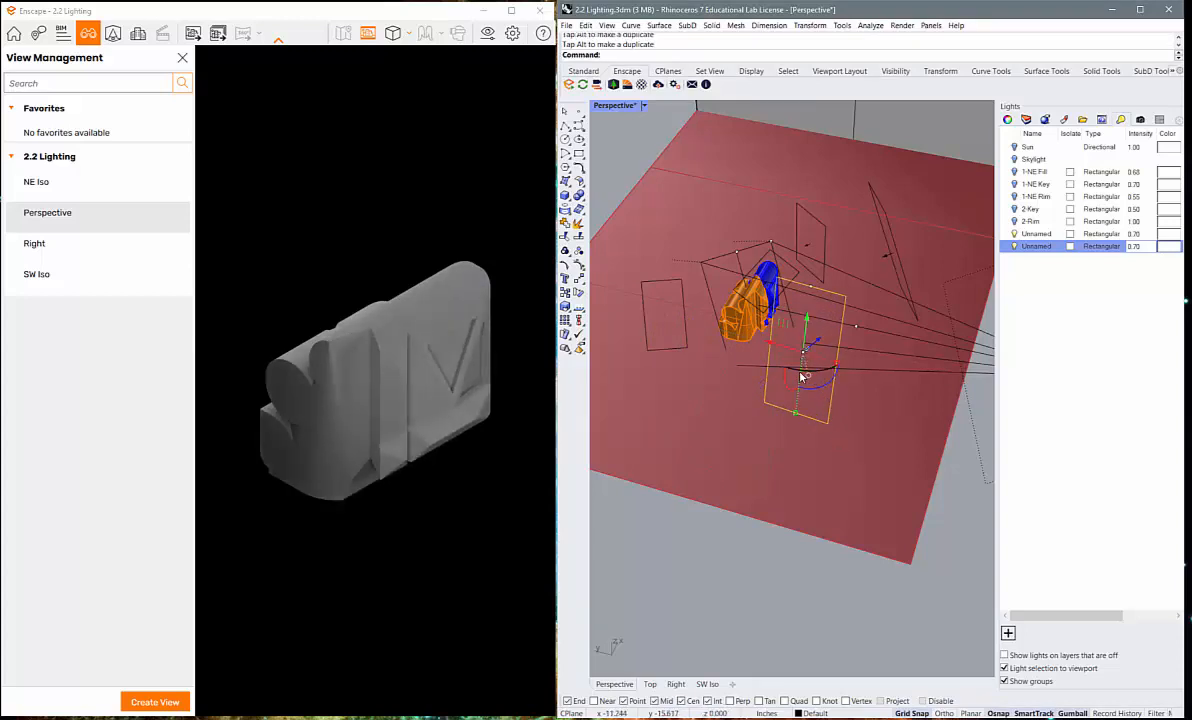
# Rotate the mirrored light in small amounts to adjust how it faces the model
pyautogui.moveTo(800, 377)
pyautogui.mouseDown()
pyautogui.moveTo(814, 368)
pyautogui.moveTo(820, 378)
pyautogui.mouseUp()
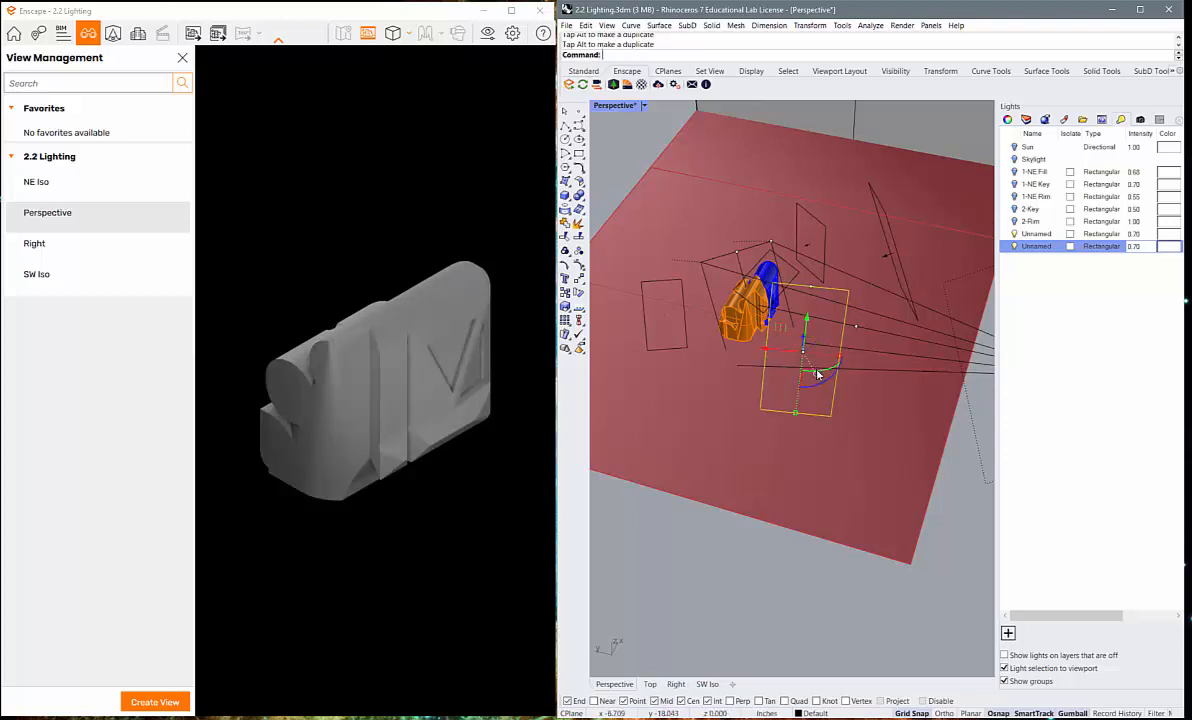
pyautogui.moveTo(817, 374); pyautogui.dragTo(944, 439, button='right')
pyautogui.scroll(2, 841, 331)
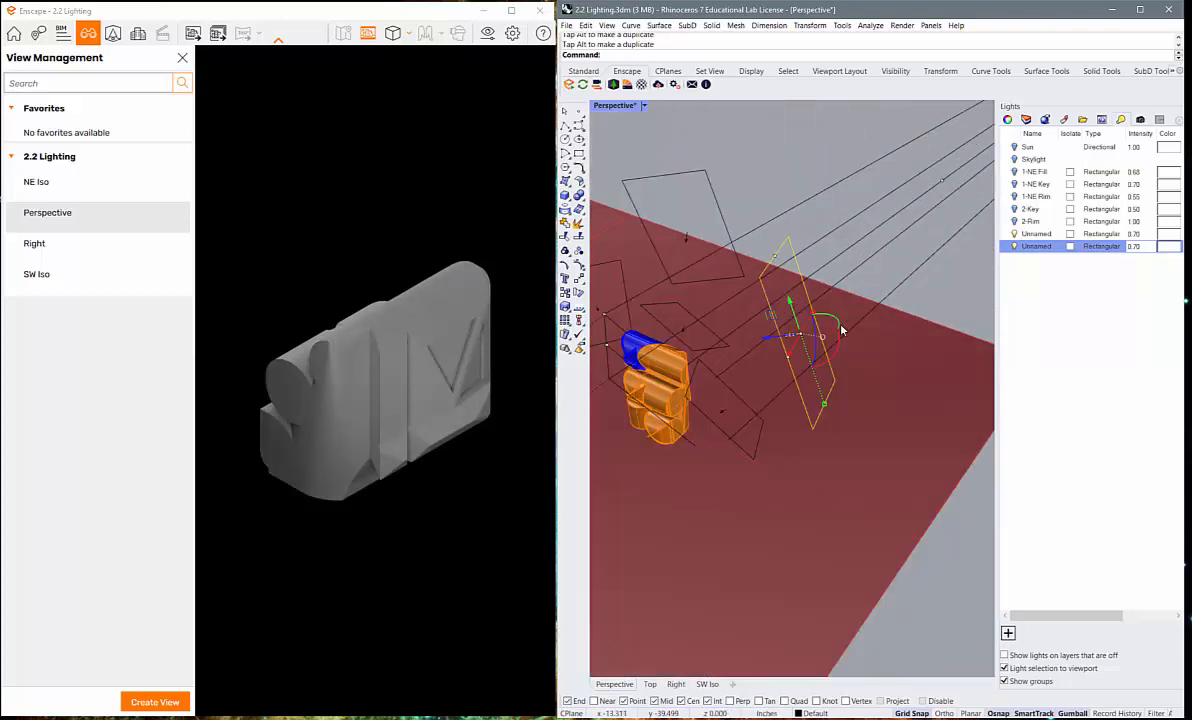
pyautogui.moveTo(839, 326); pyautogui.dragTo(834, 336)
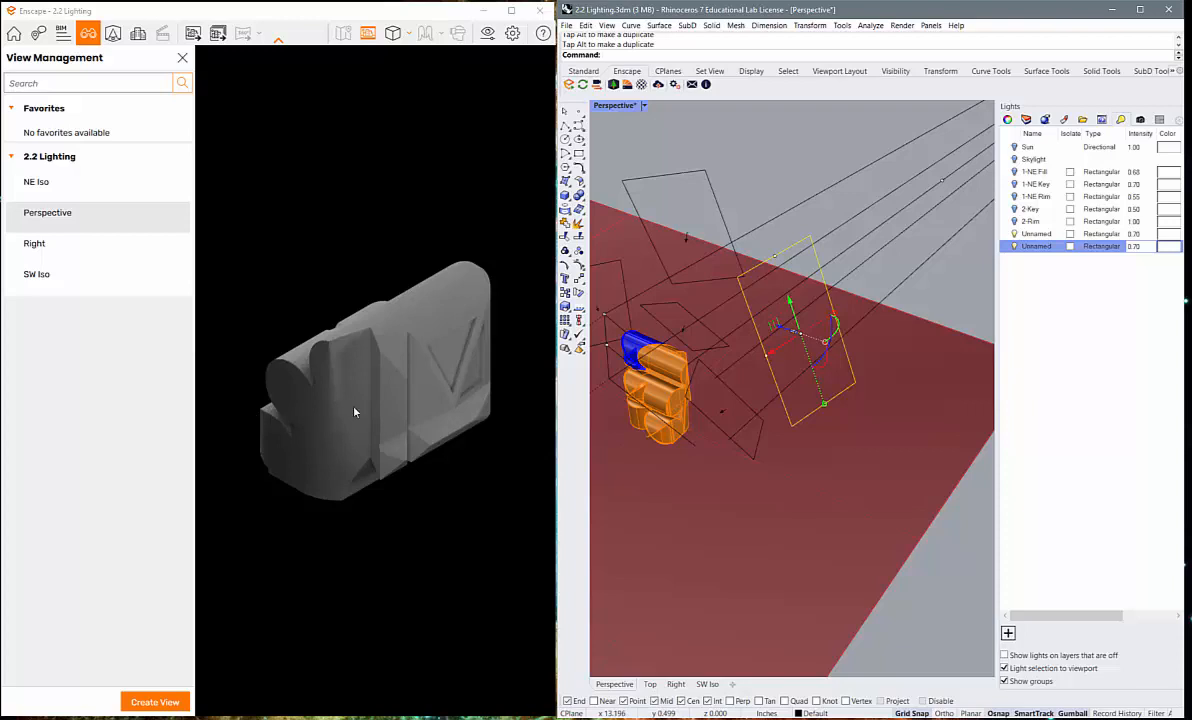
pyautogui.moveTo(836, 334); pyautogui.dragTo(834, 331)
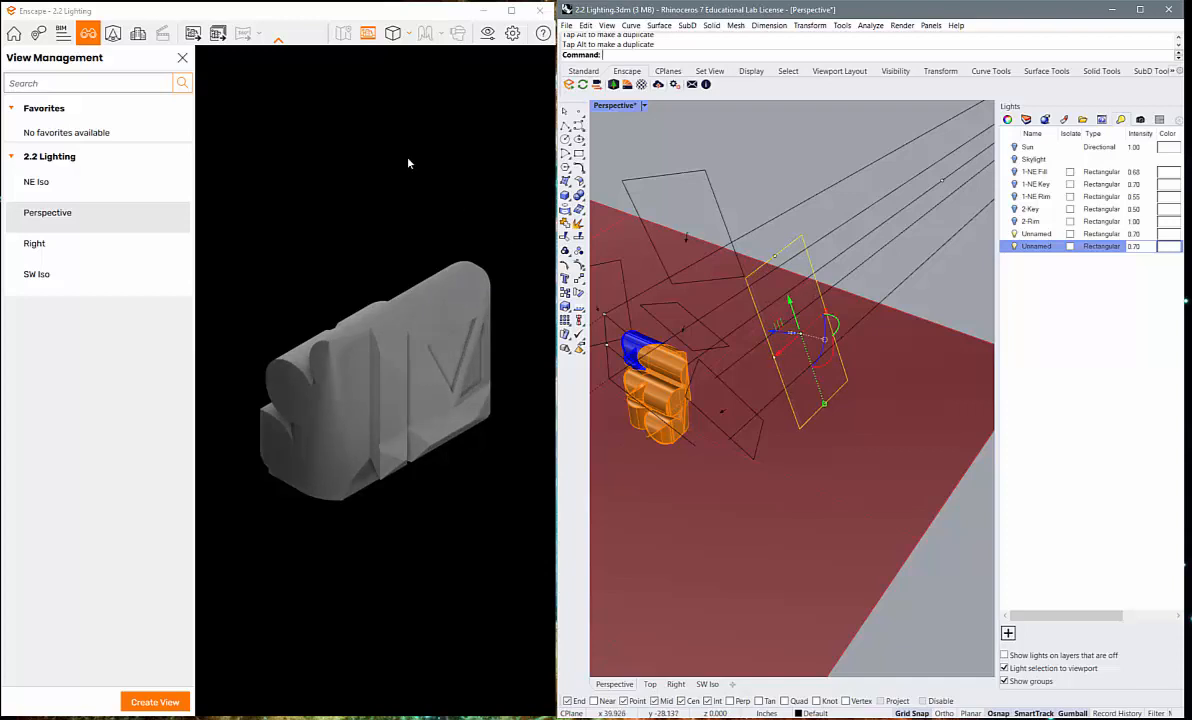
# Raise Shadows to 62 % and lower Highlights in the image corrections of the Enscape preset 01 - SW, and close the visual settings
pyautogui.click(495, 38)
pyautogui.click(784, 128)
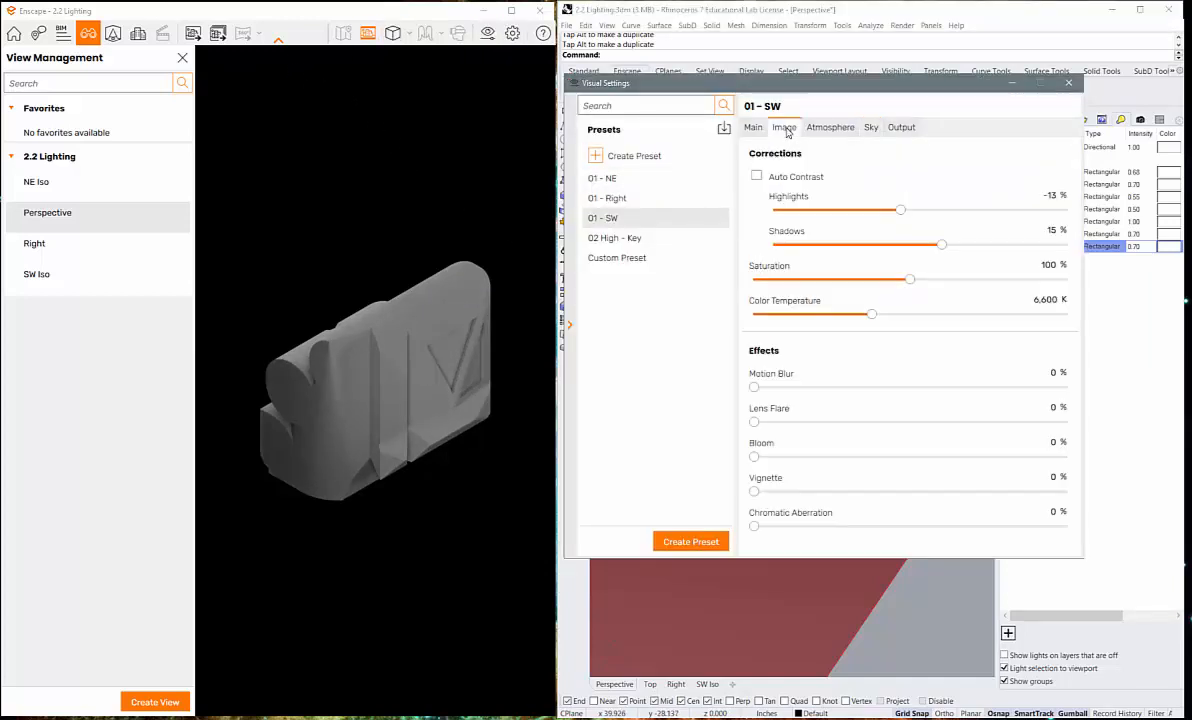
pyautogui.moveTo(941, 244)
pyautogui.mouseDown()
pyautogui.moveTo(1024, 246)
pyautogui.moveTo(950, 246)
pyautogui.moveTo(1011, 247)
pyautogui.mouseUp()
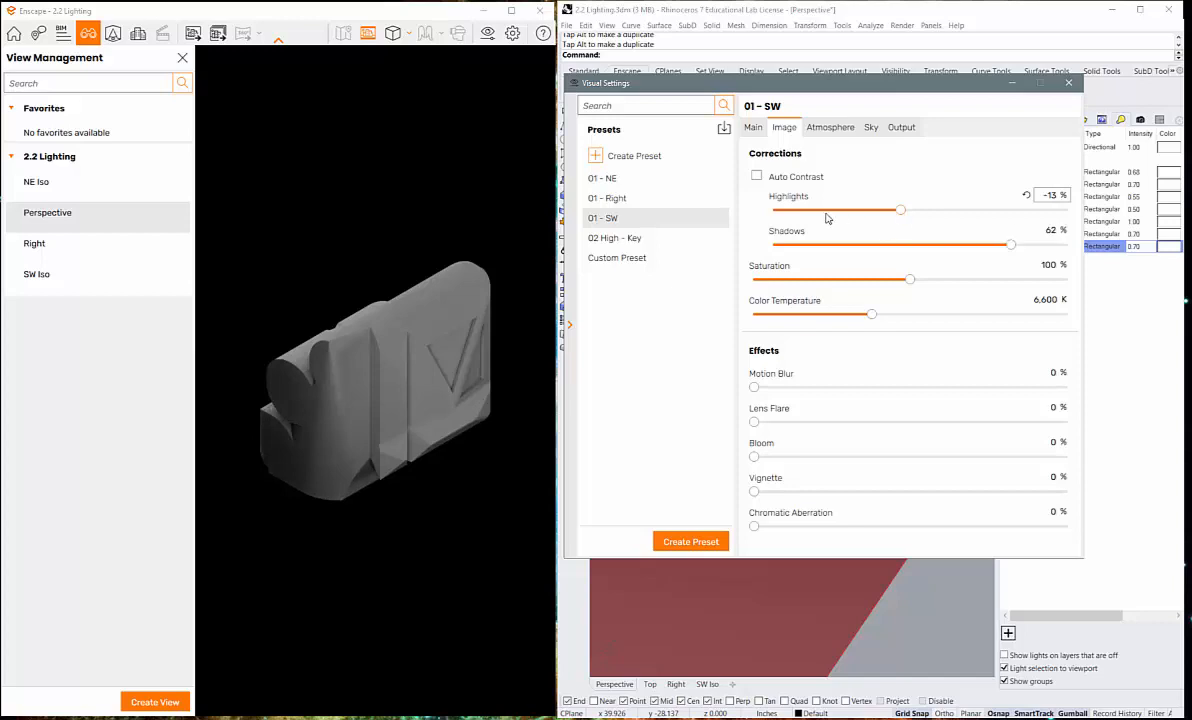
pyautogui.moveTo(895, 212); pyautogui.dragTo(857, 222)
pyautogui.click(1069, 86)
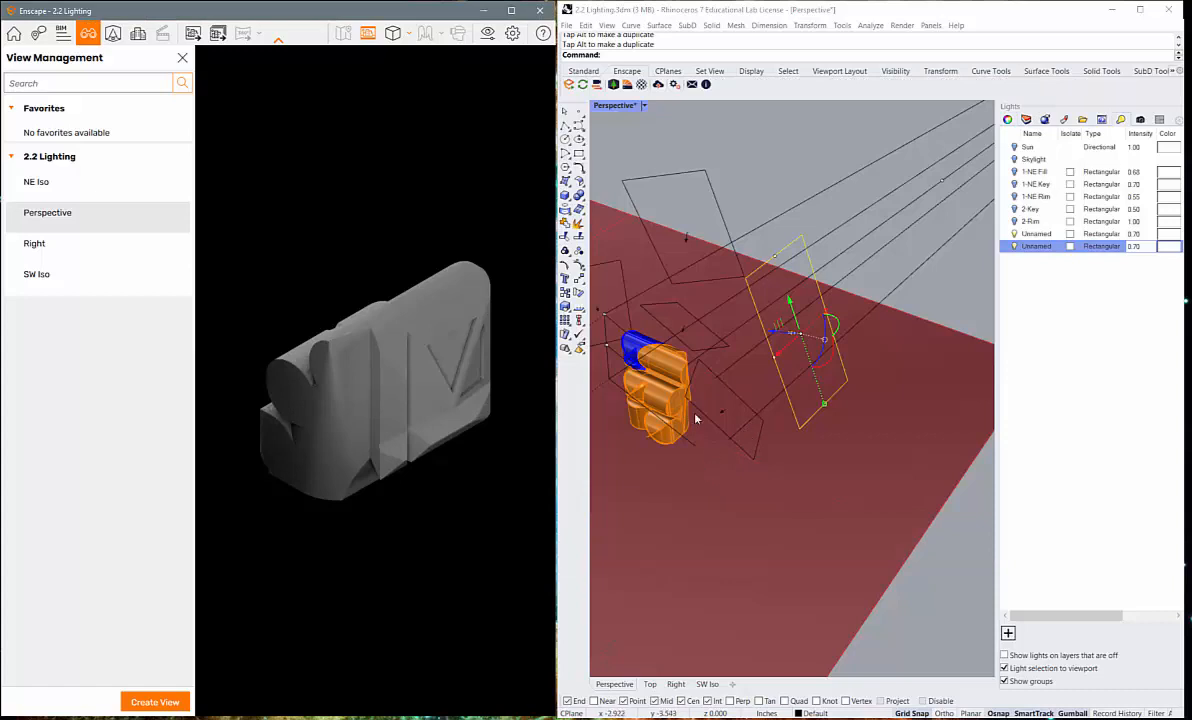
# Select the two unnamed lights in turn and examine how they are placed around the model
pyautogui.scroll(-4, 820, 437)
pyautogui.moveTo(819, 438); pyautogui.dragTo(744, 447, button='right')
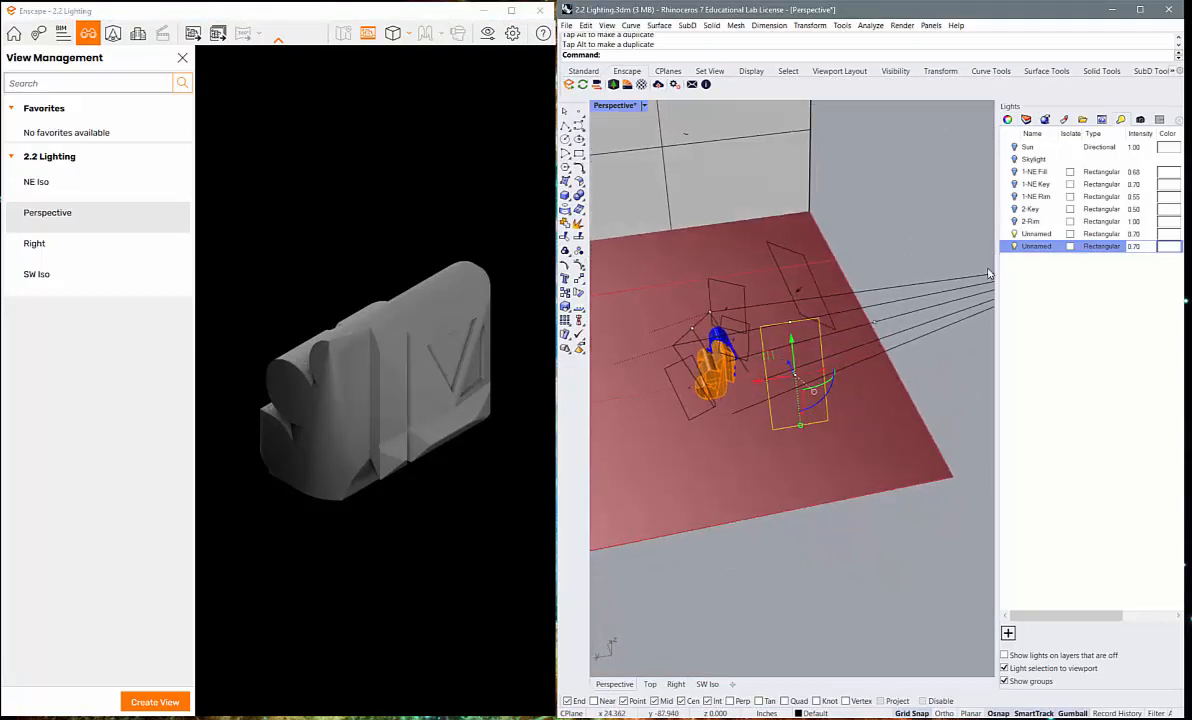
pyautogui.click(1037, 234)
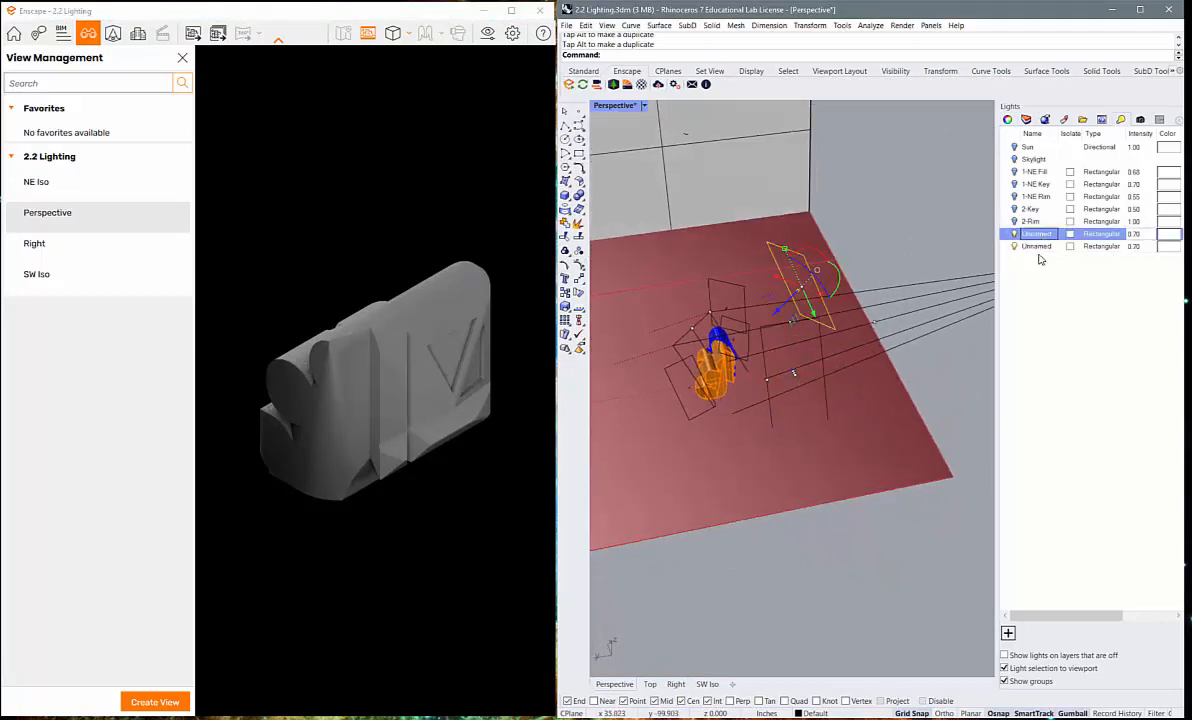
pyautogui.click(1040, 246)
pyautogui.moveTo(895, 375); pyautogui.dragTo(833, 372, button='right')
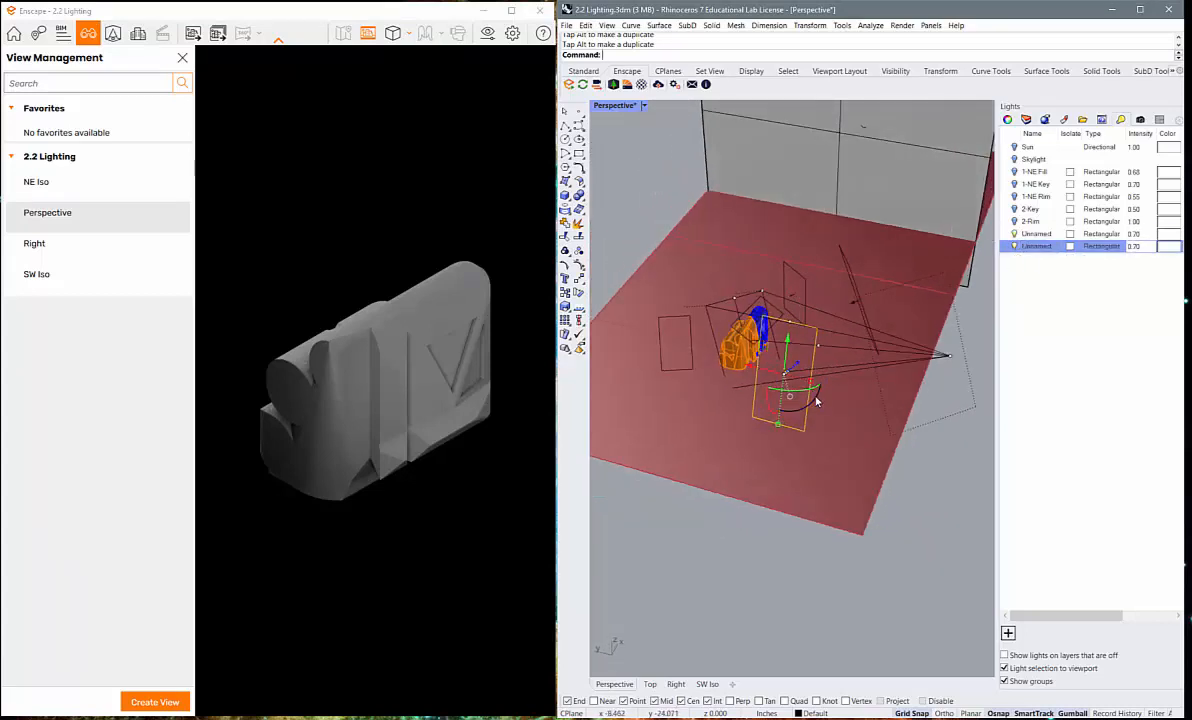
pyautogui.moveTo(820, 415); pyautogui.dragTo(832, 449, button='right')
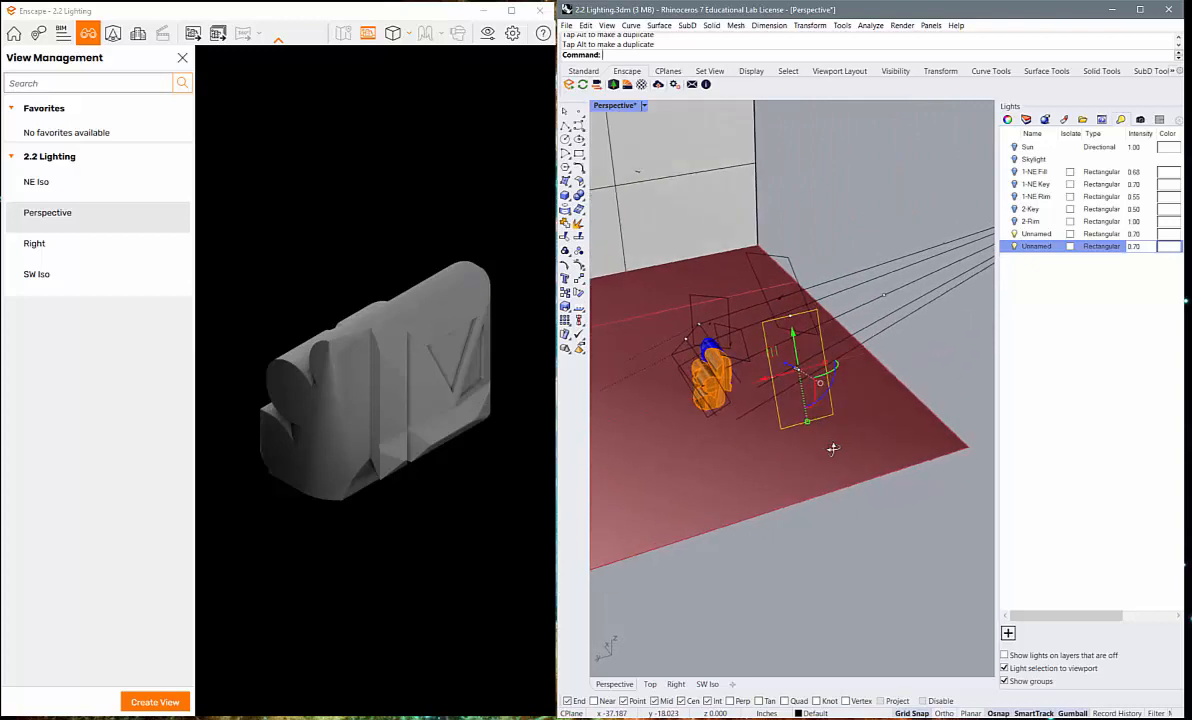
# Restore the four-view layout and draw a small upright rectangular light in the Right view, beyond the floor's front edge
pyautogui.doubleClick(609, 106)
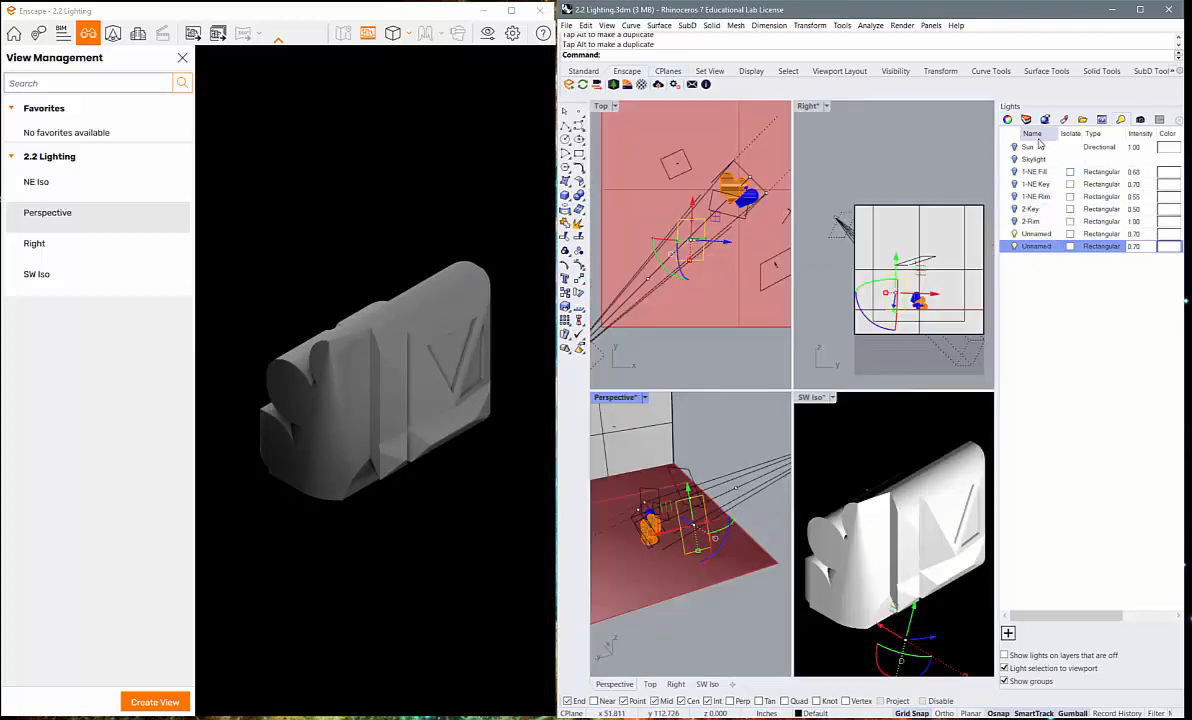
pyautogui.click(1008, 633)
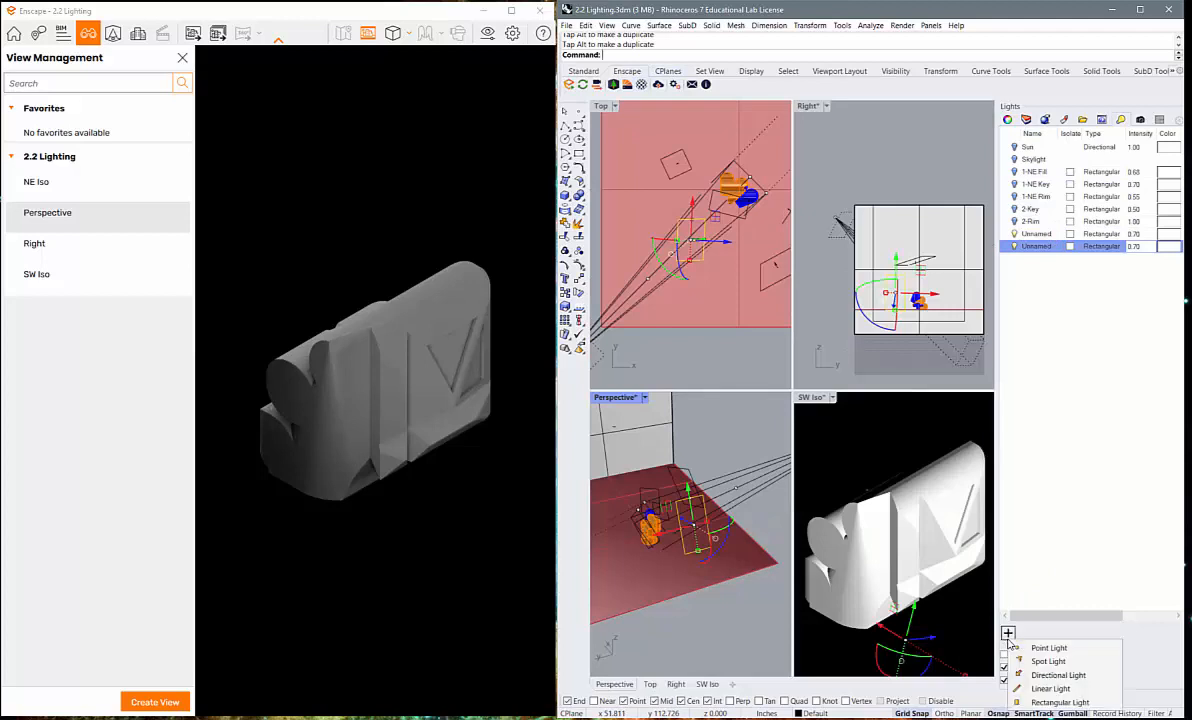
pyautogui.click(1035, 684)
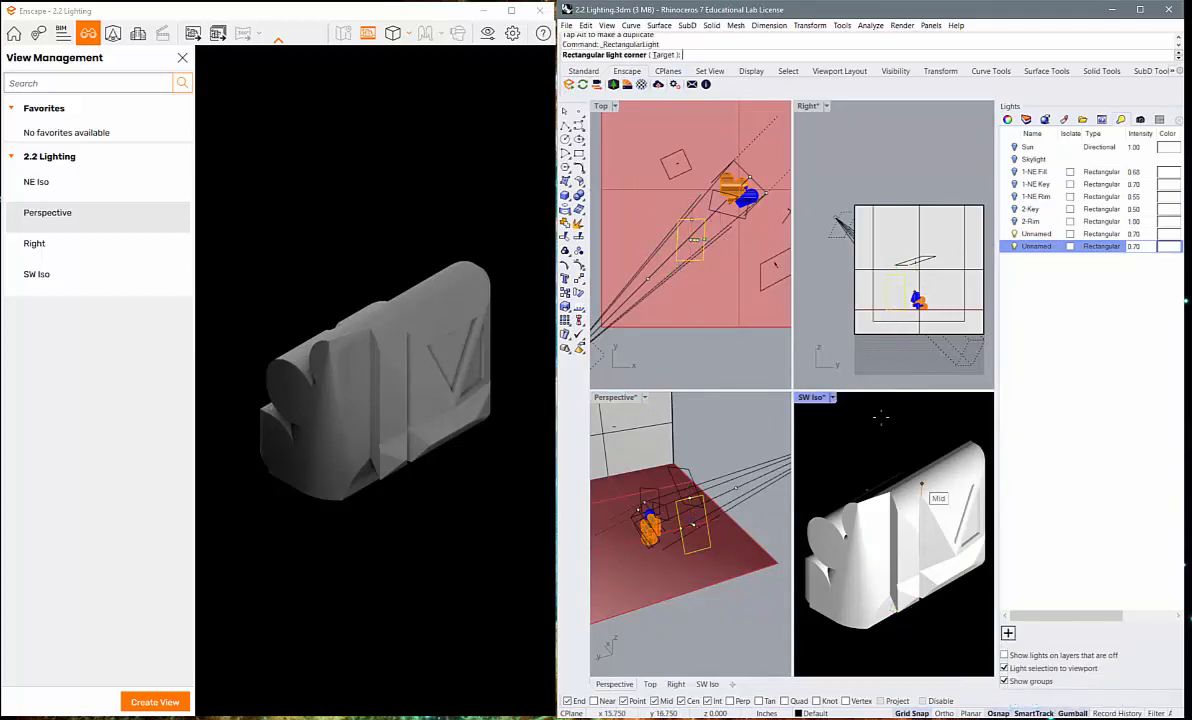
pyautogui.click(820, 330)
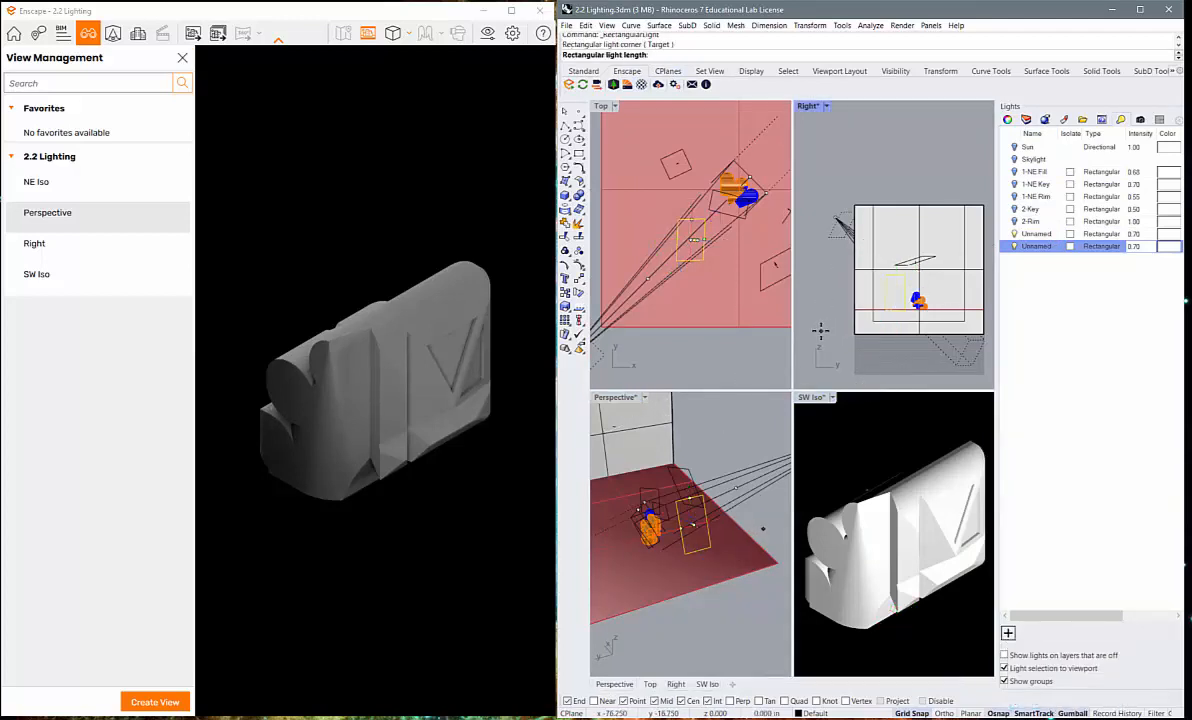
pyautogui.click(821, 300)
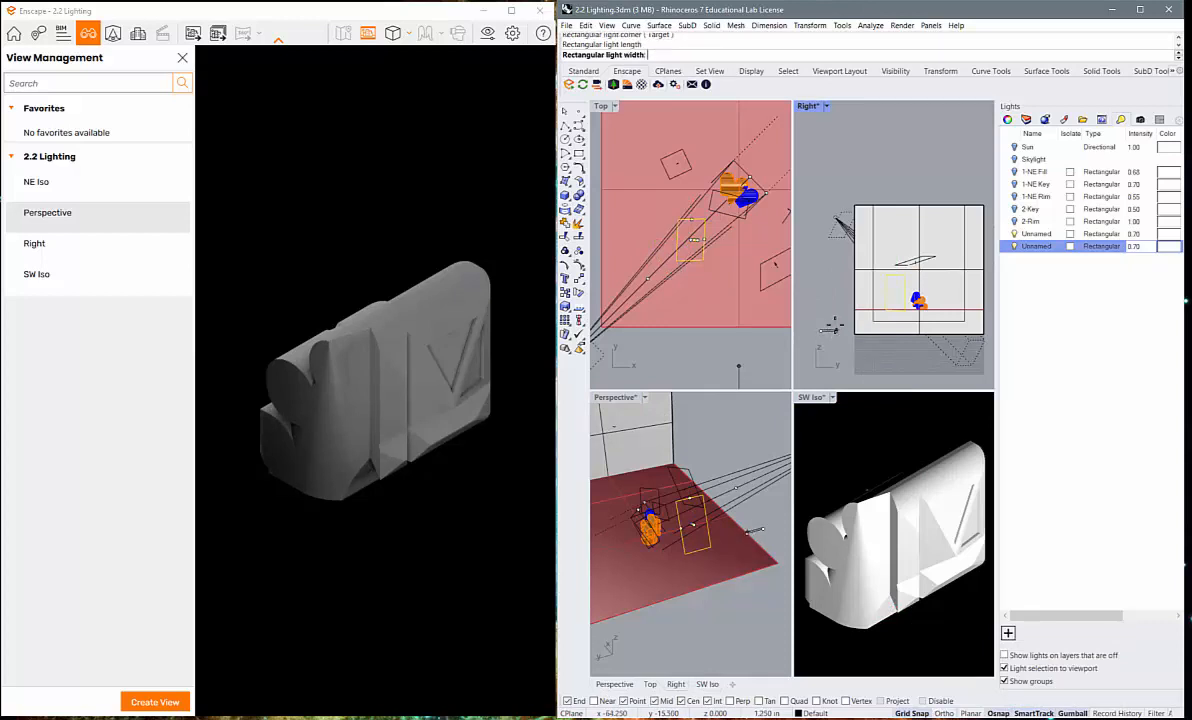
pyautogui.click(835, 303)
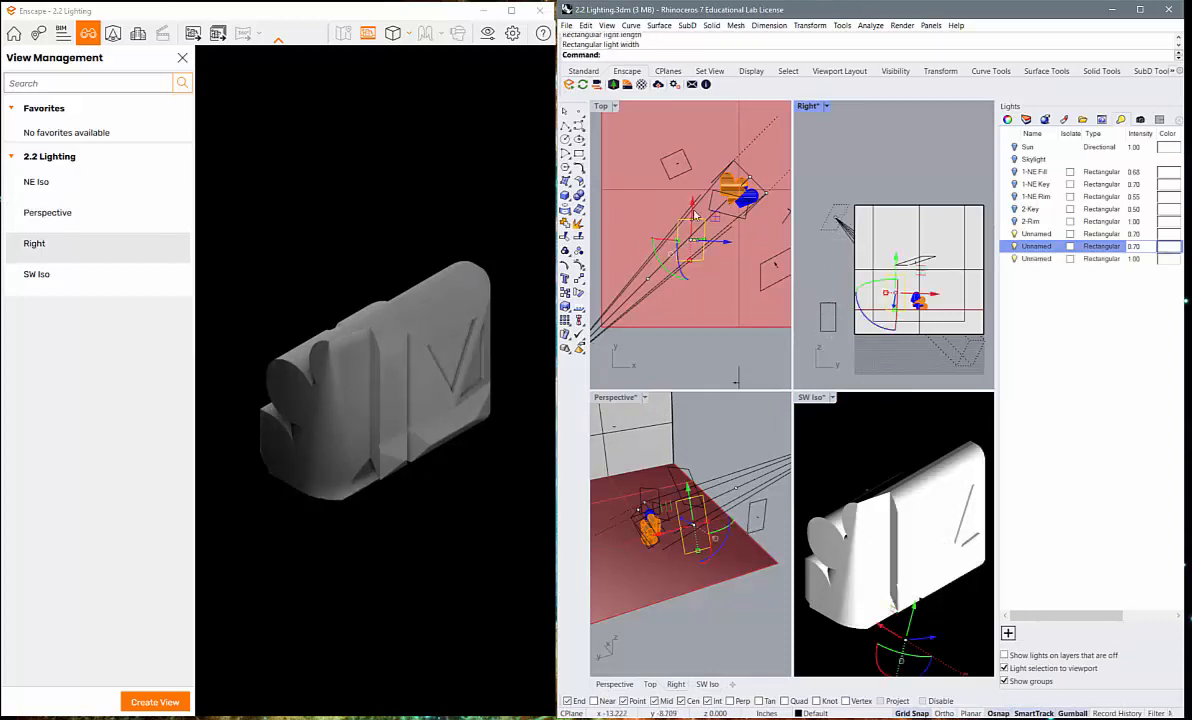
# Undo the newly drawn rectangular light and restore it with Redo
pyautogui.scroll(-3, 647, 213)
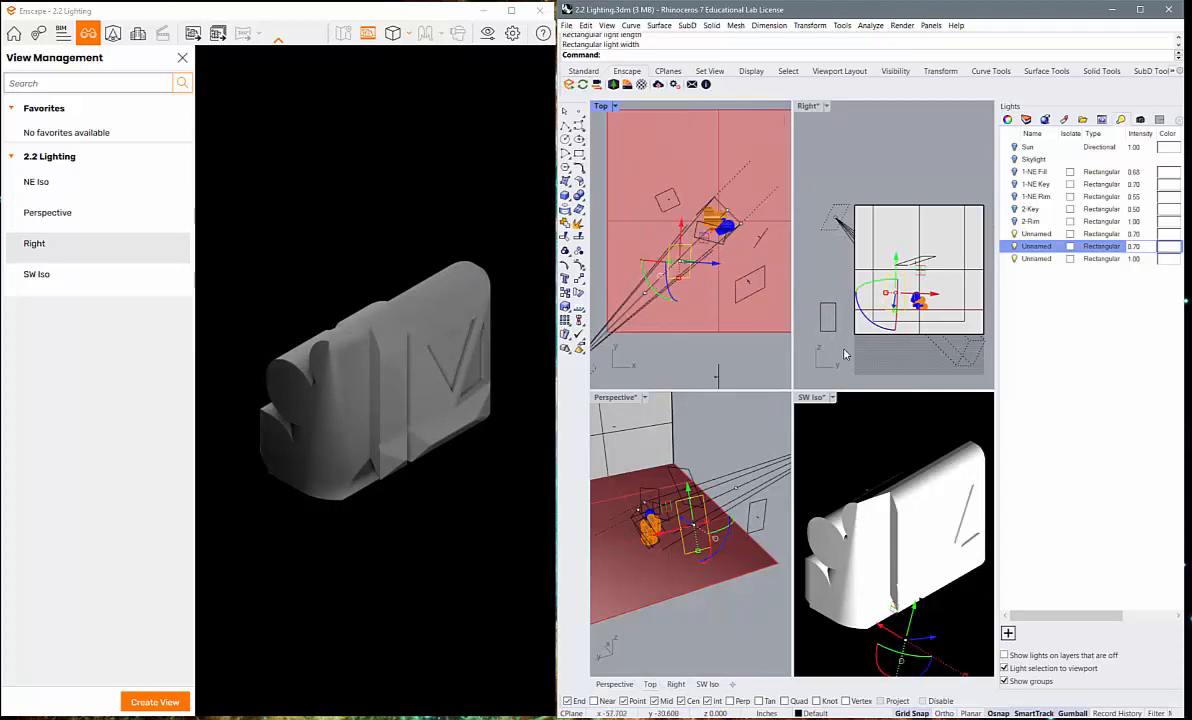
pyautogui.hotkey('ctrl', 'z')
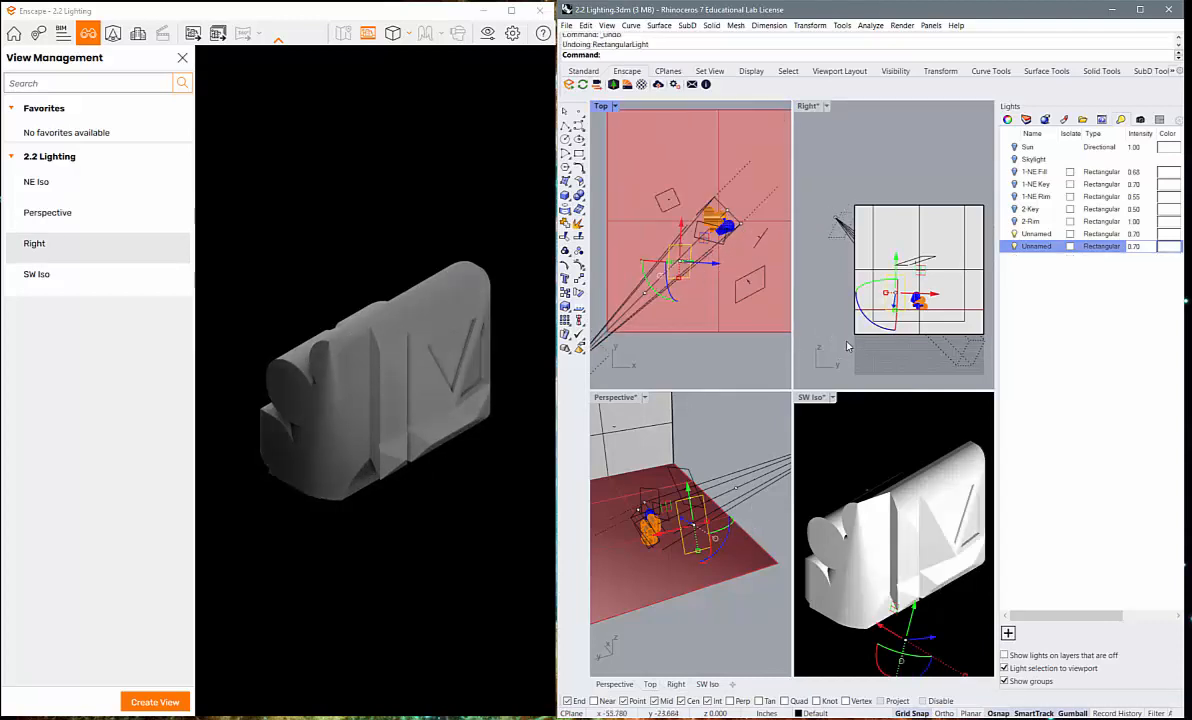
pyautogui.click(585, 25)
pyautogui.click(600, 43)
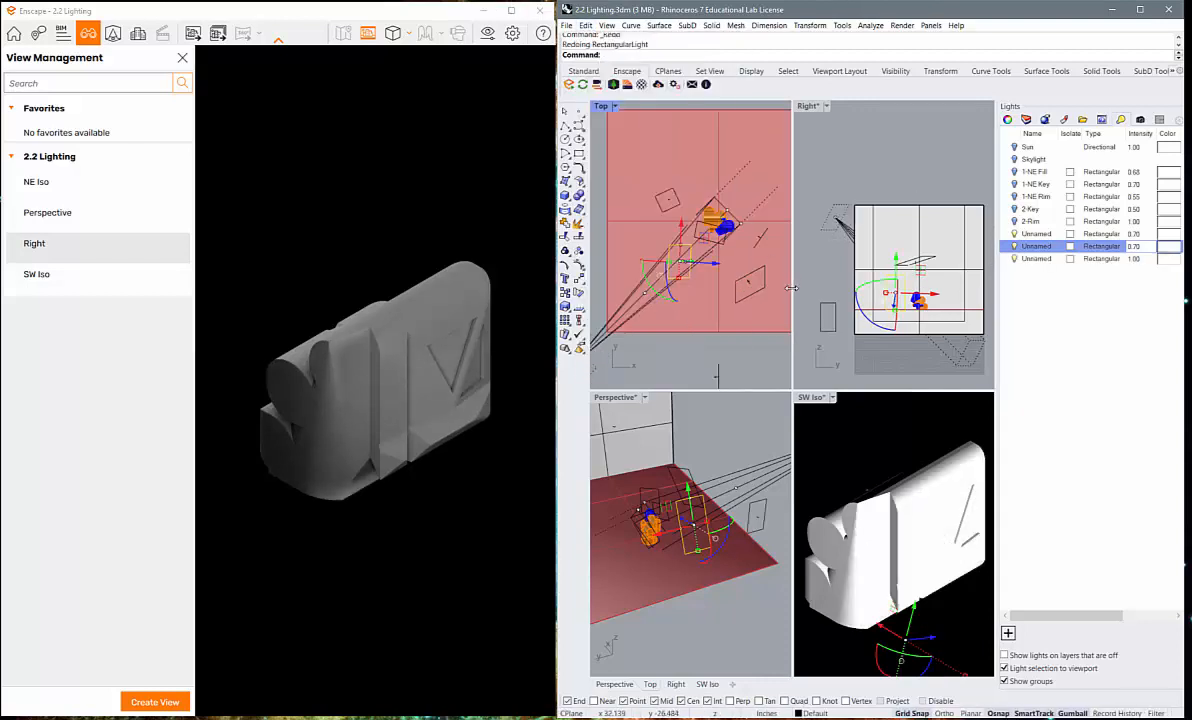
# Move the new upright rectangular light in the Top view from beyond the floor's front edge to behind the model, facing back toward it
pyautogui.click(827, 310)
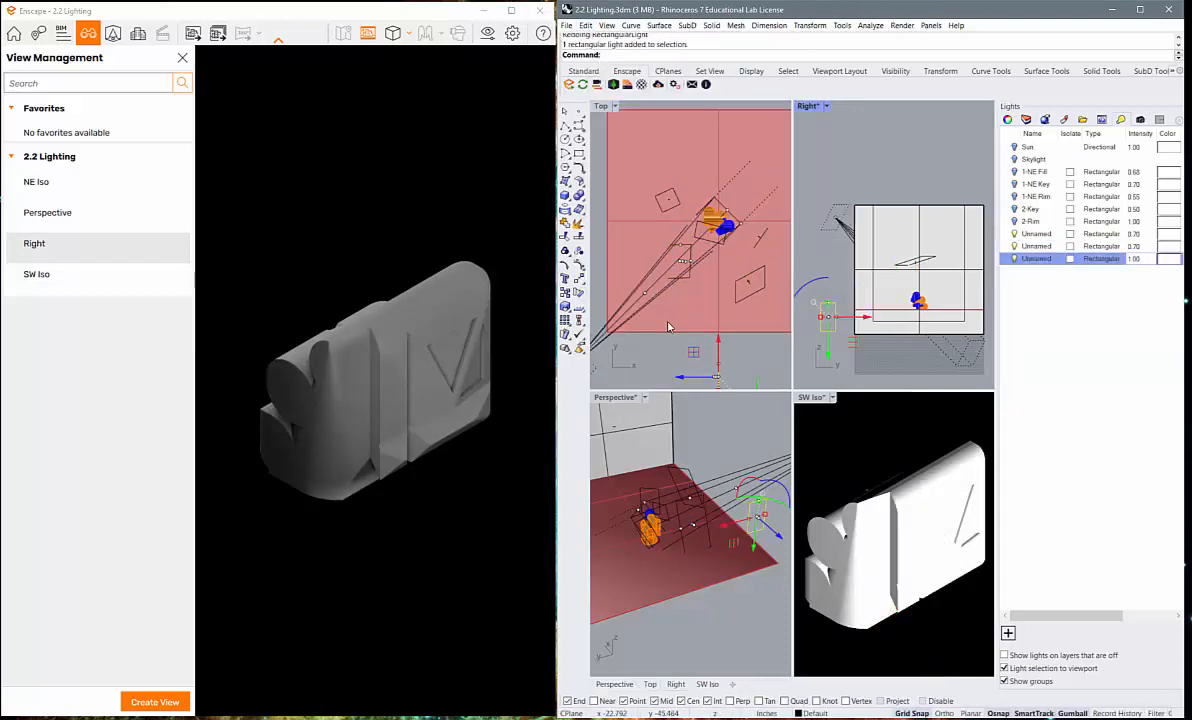
pyautogui.scroll(-3, 669, 327)
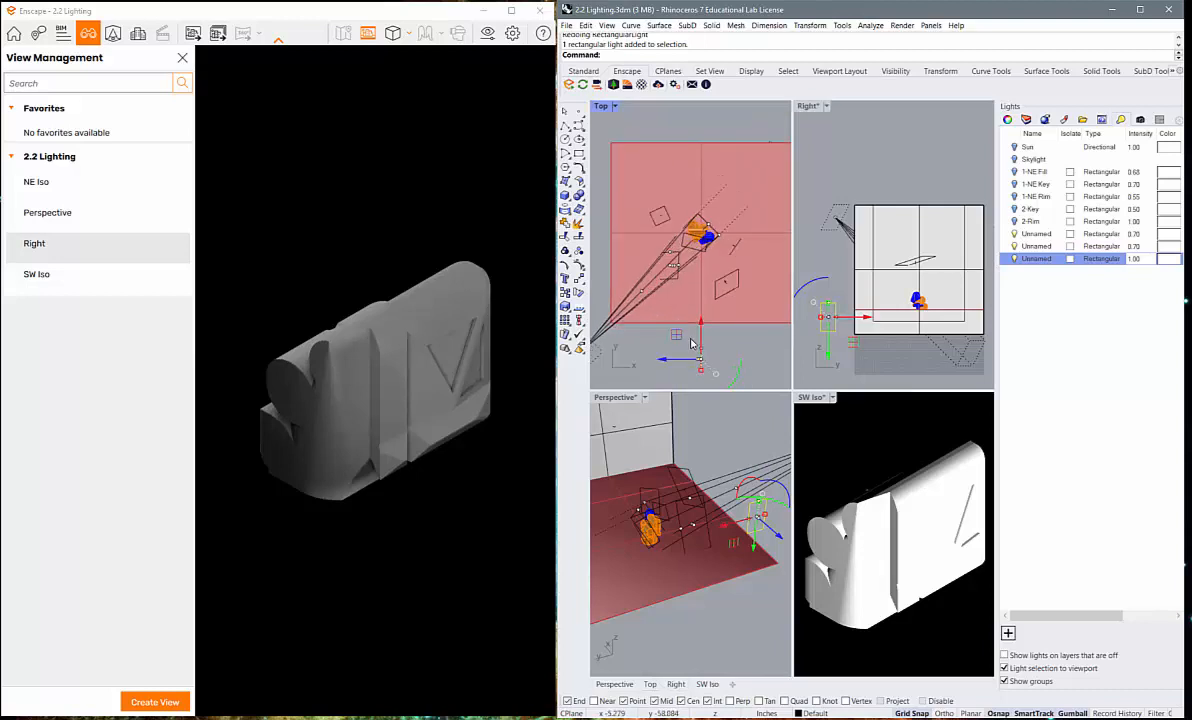
pyautogui.click(1030, 235)
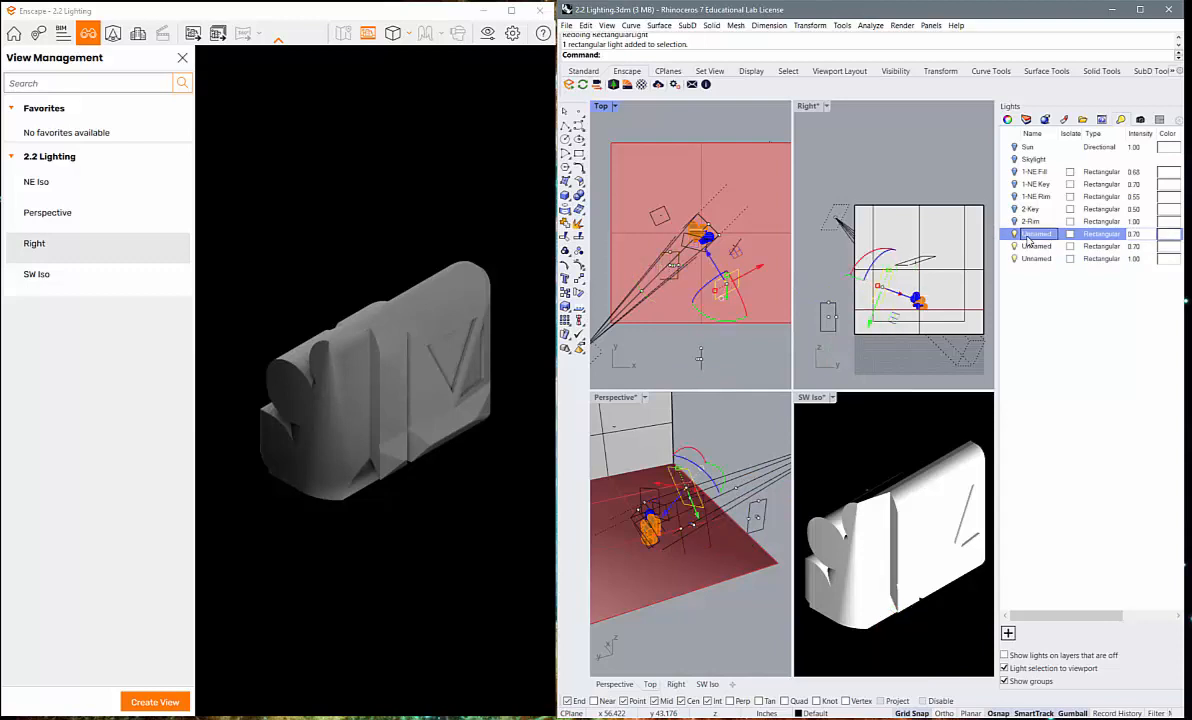
pyautogui.click(1035, 246)
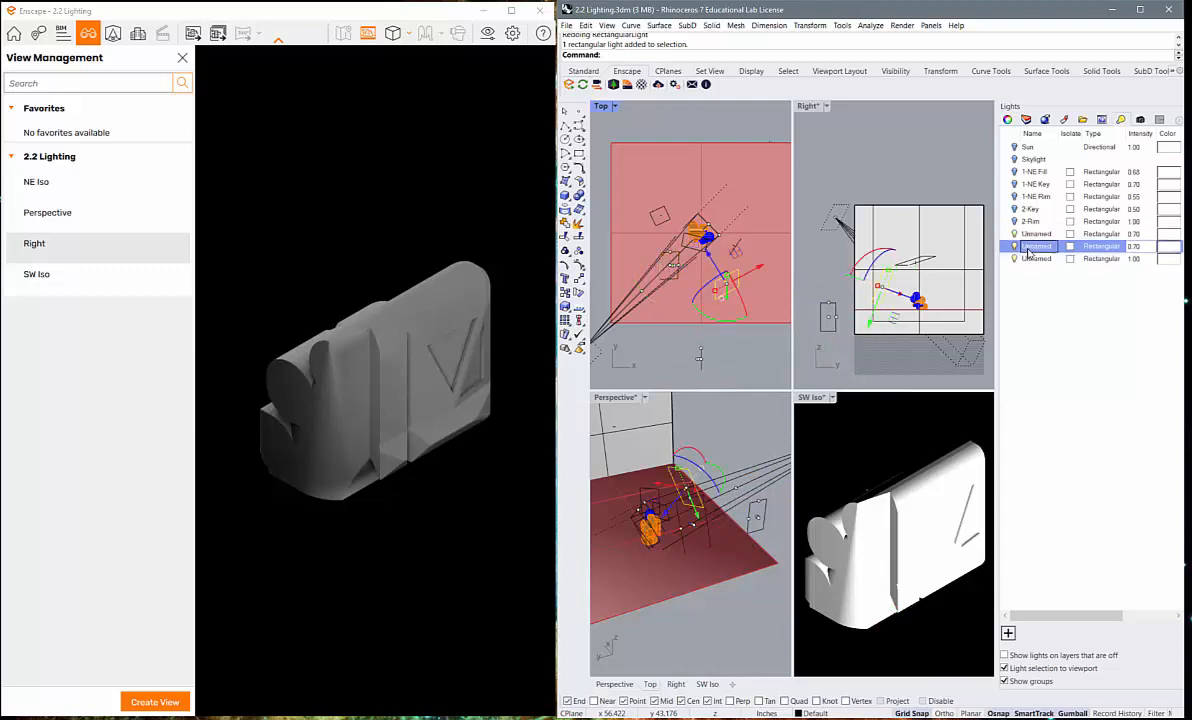
pyautogui.click(703, 358)
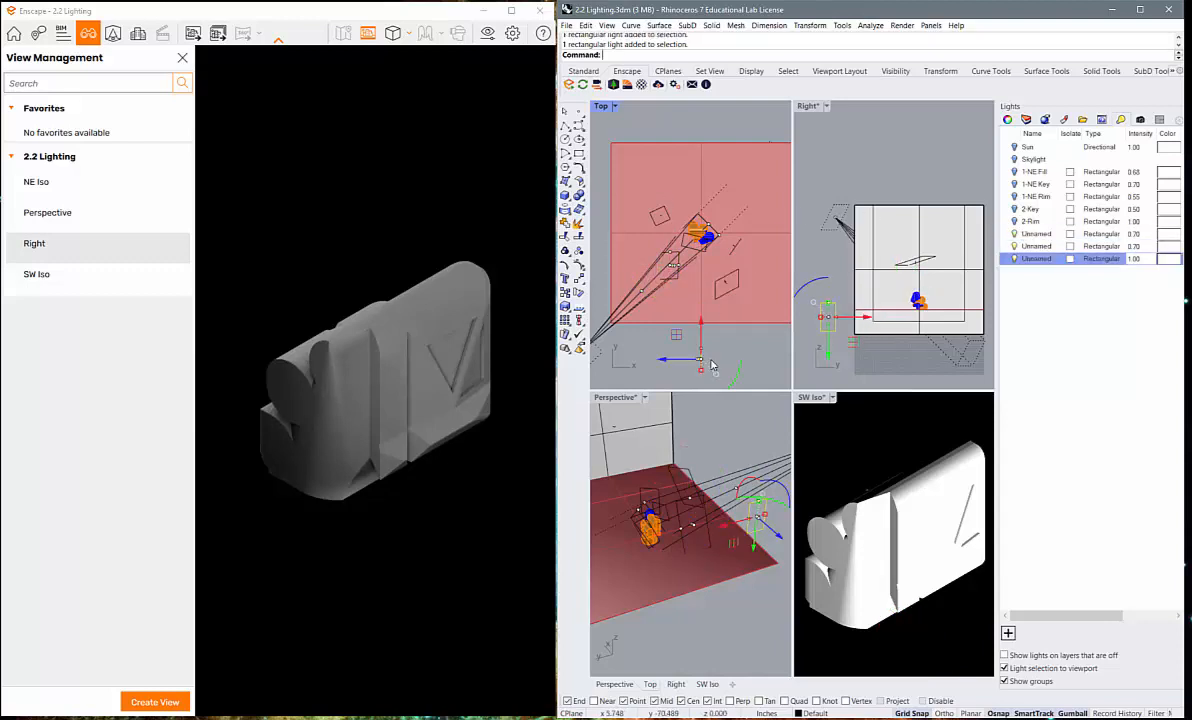
pyautogui.moveTo(703, 360); pyautogui.dragTo(735, 155)
pyautogui.scroll(3, 714, 207)
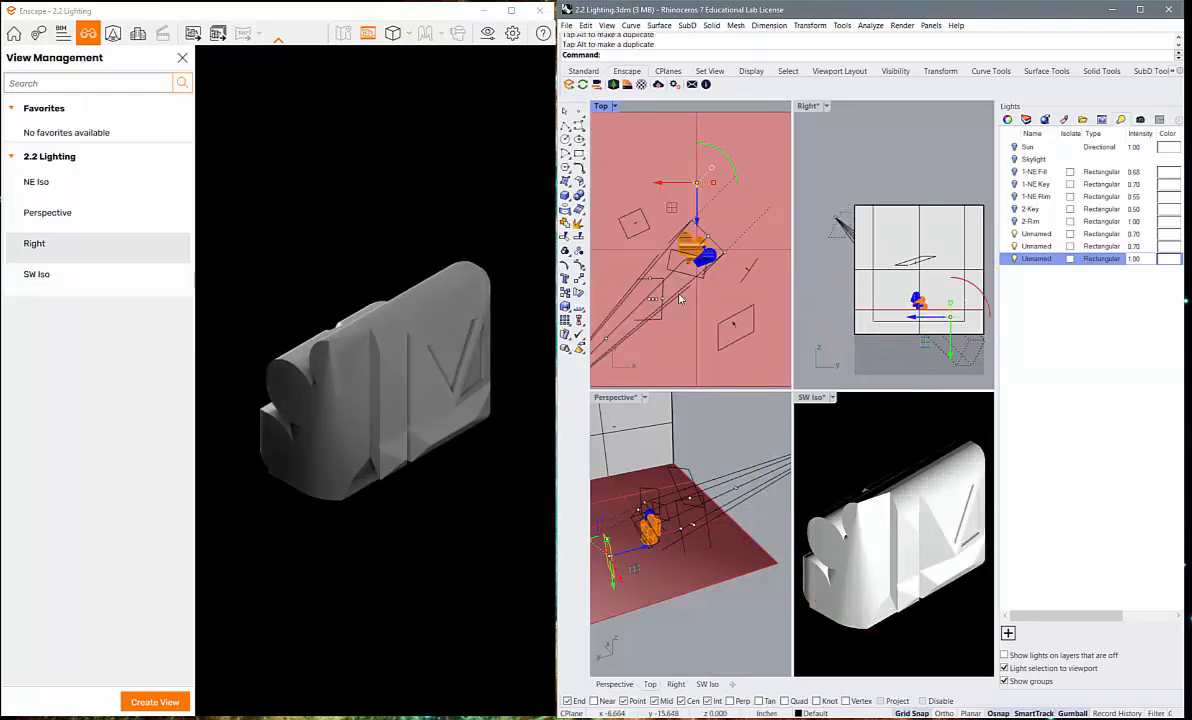
pyautogui.moveTo(688, 321); pyautogui.dragTo(701, 313, button='right')
pyautogui.click(712, 452)
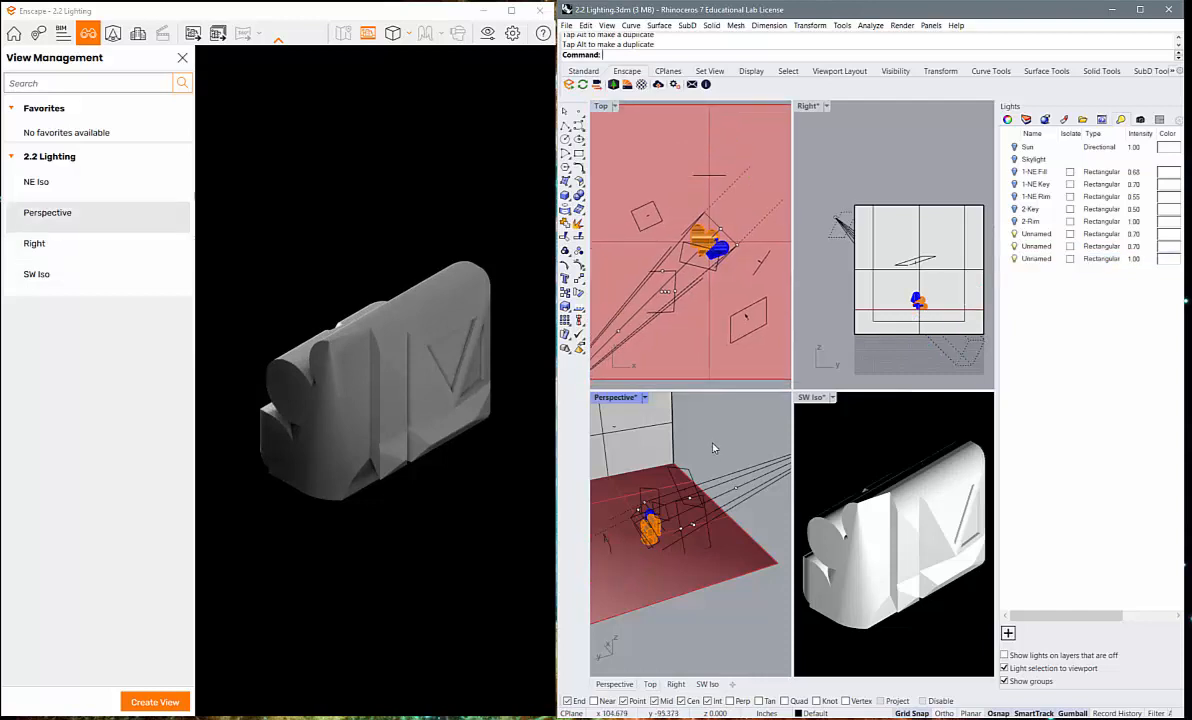
# Rename the three unnamed rectangular lights 1-SW Key, 1-SW Fill and 1-Sw Rim
pyautogui.click(1037, 236)
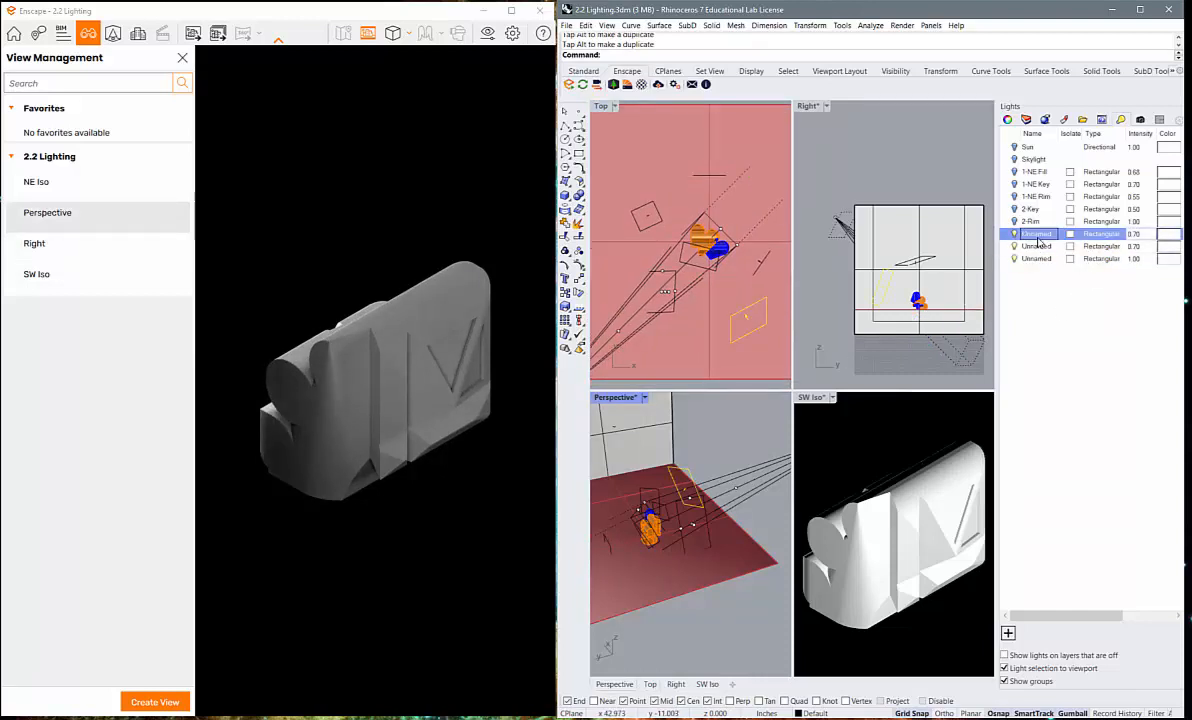
pyautogui.click(1038, 240)
pyautogui.press('Return')
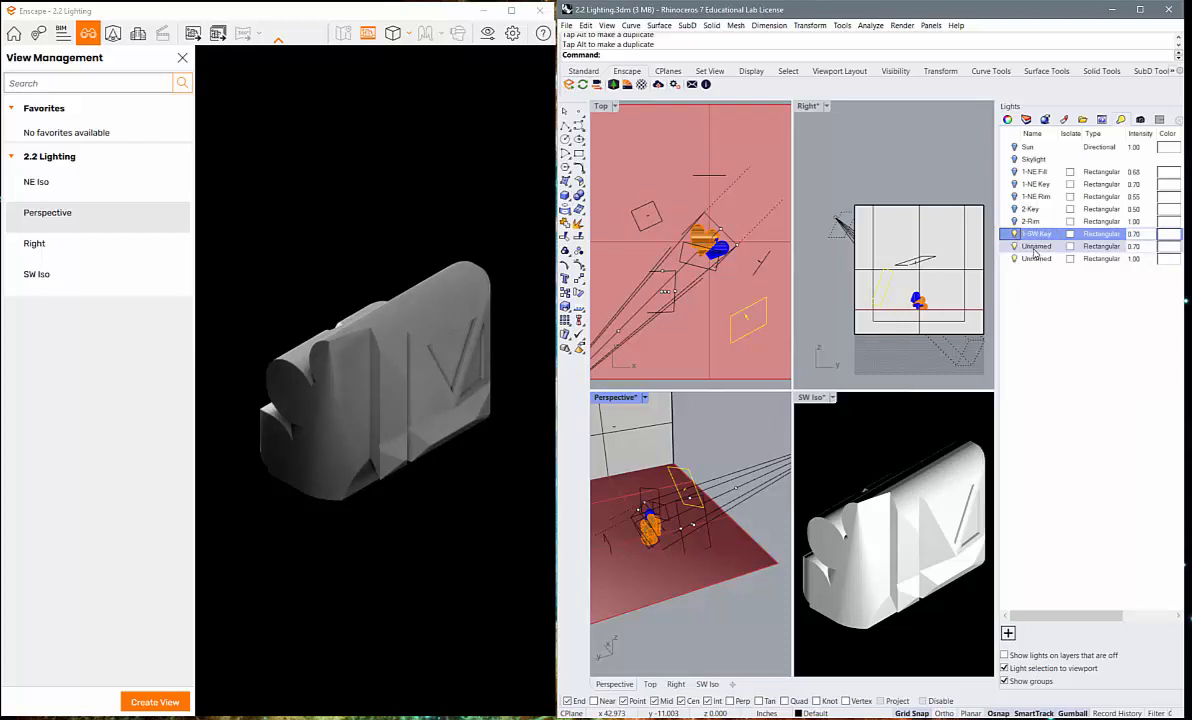
pyautogui.click(1035, 247)
pyautogui.press('BackSpace')
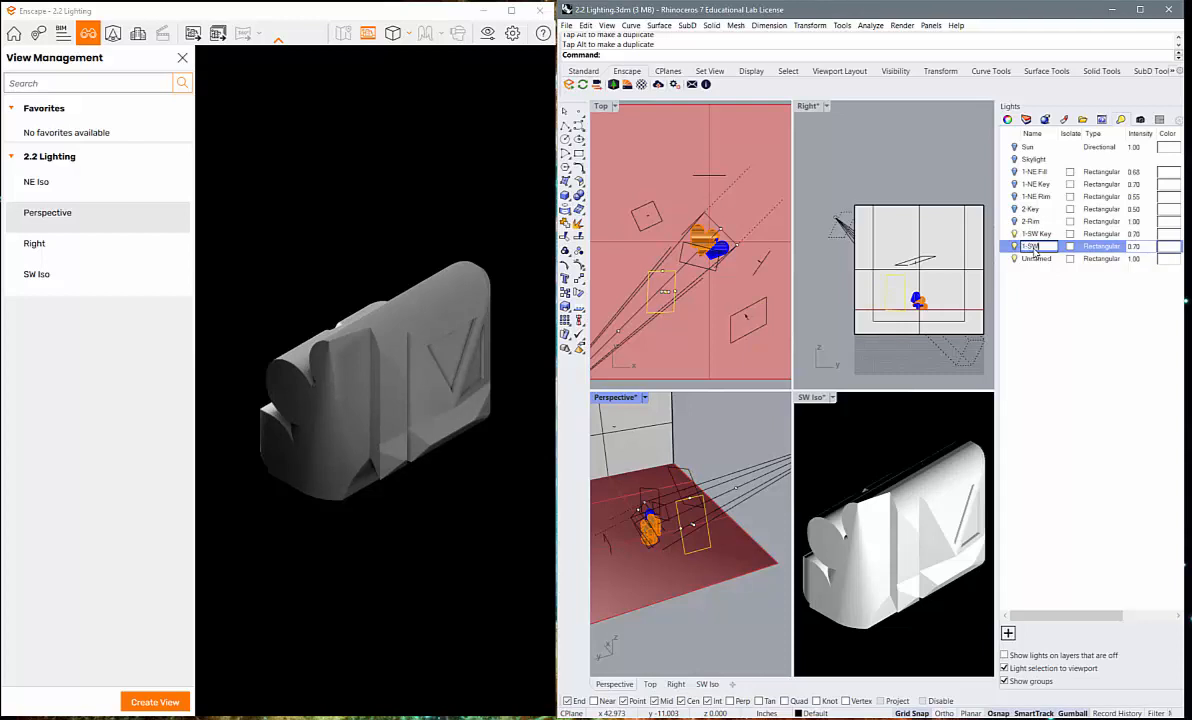
pyautogui.write('1-SW Fill')
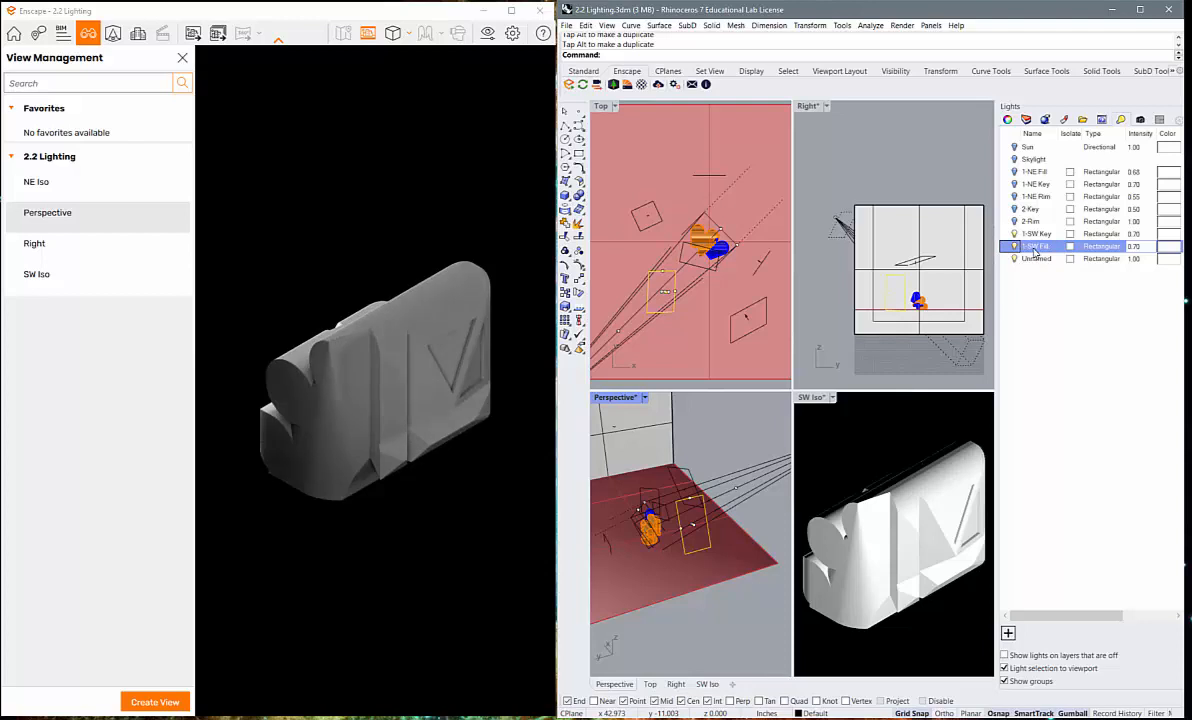
pyautogui.press('Return')
pyautogui.click(1035, 259)
pyautogui.press('BackSpace')
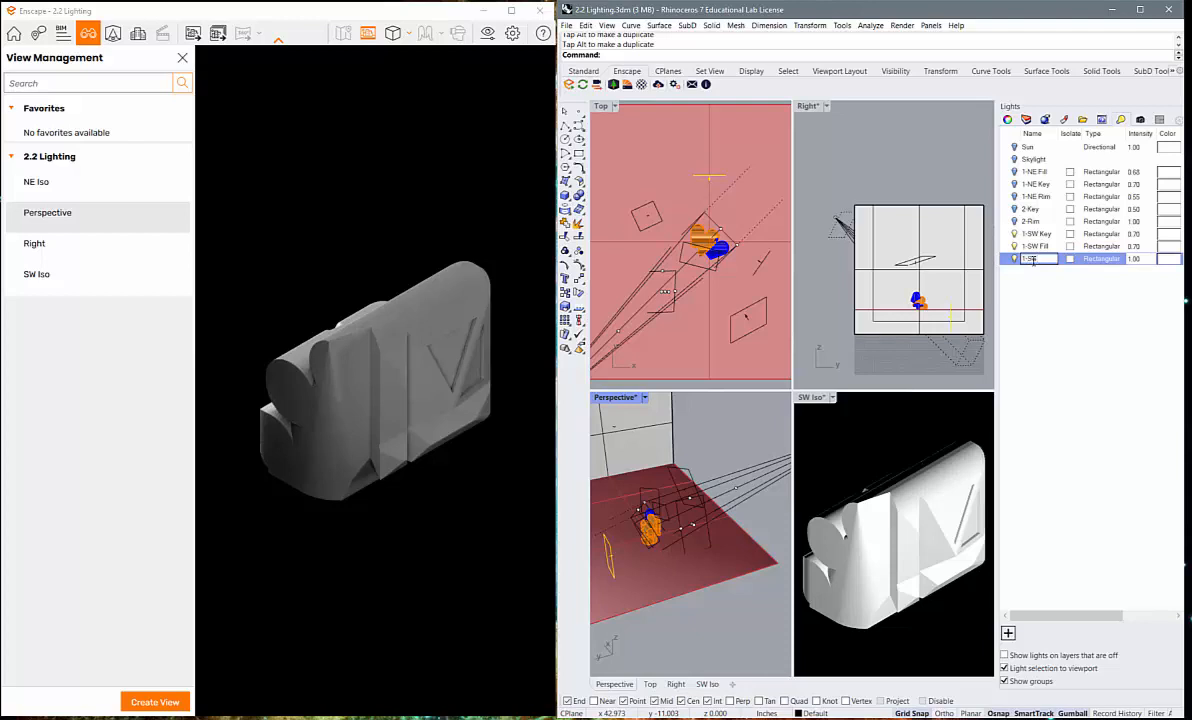
pyautogui.write('1-SW Rim')
pyautogui.press('Return')
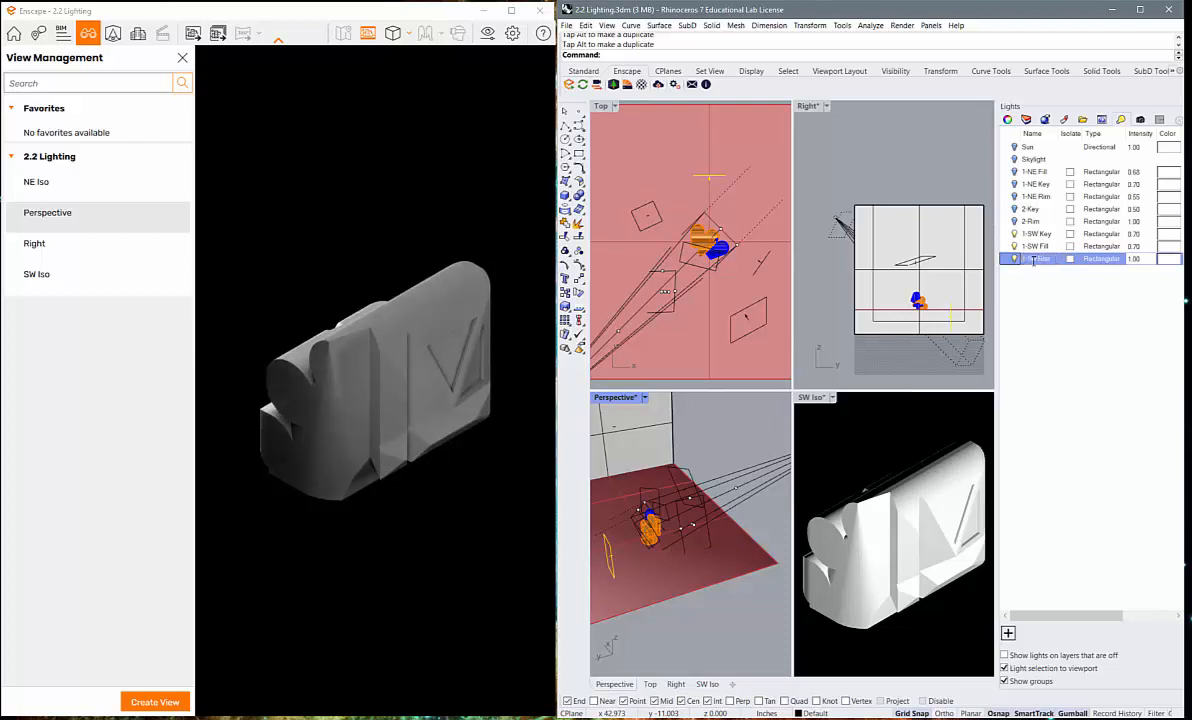
# Rotate the 1-Sw Rim light about its vertical axis in the Perspective view to angle it diagonally across the floor
pyautogui.scroll(-4, 702, 512)
pyautogui.moveTo(702, 512); pyautogui.dragTo(736, 525, button='right')
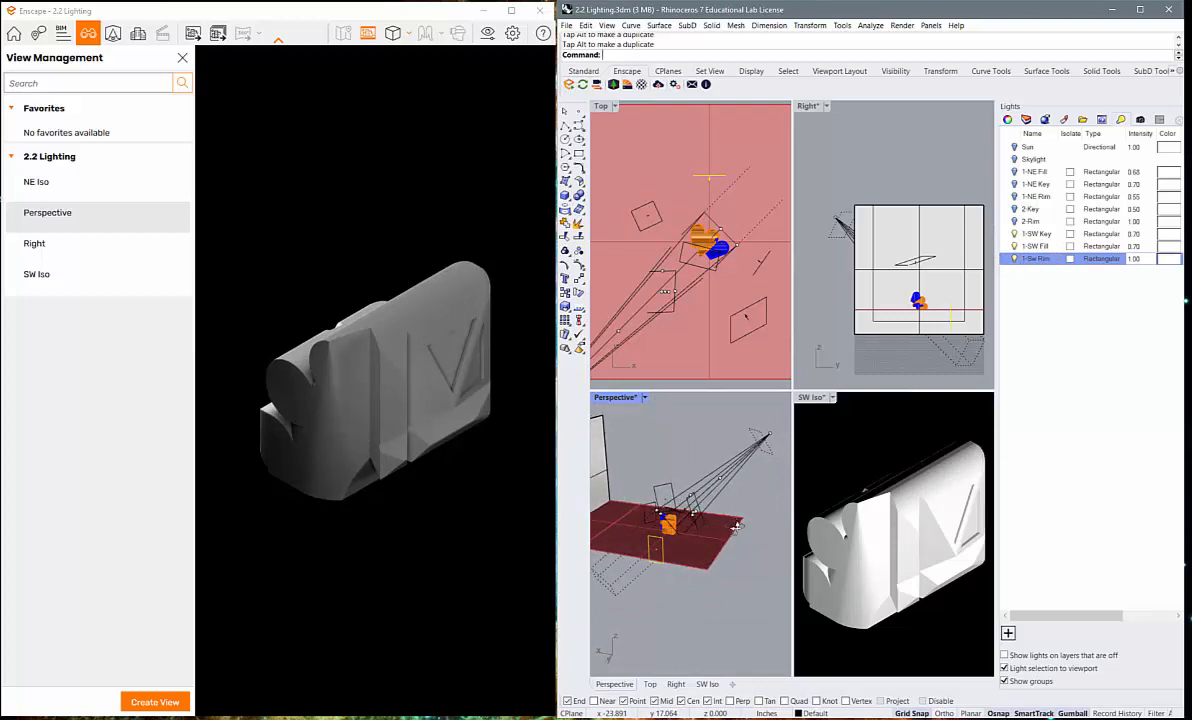
pyautogui.scroll(5, 738, 526)
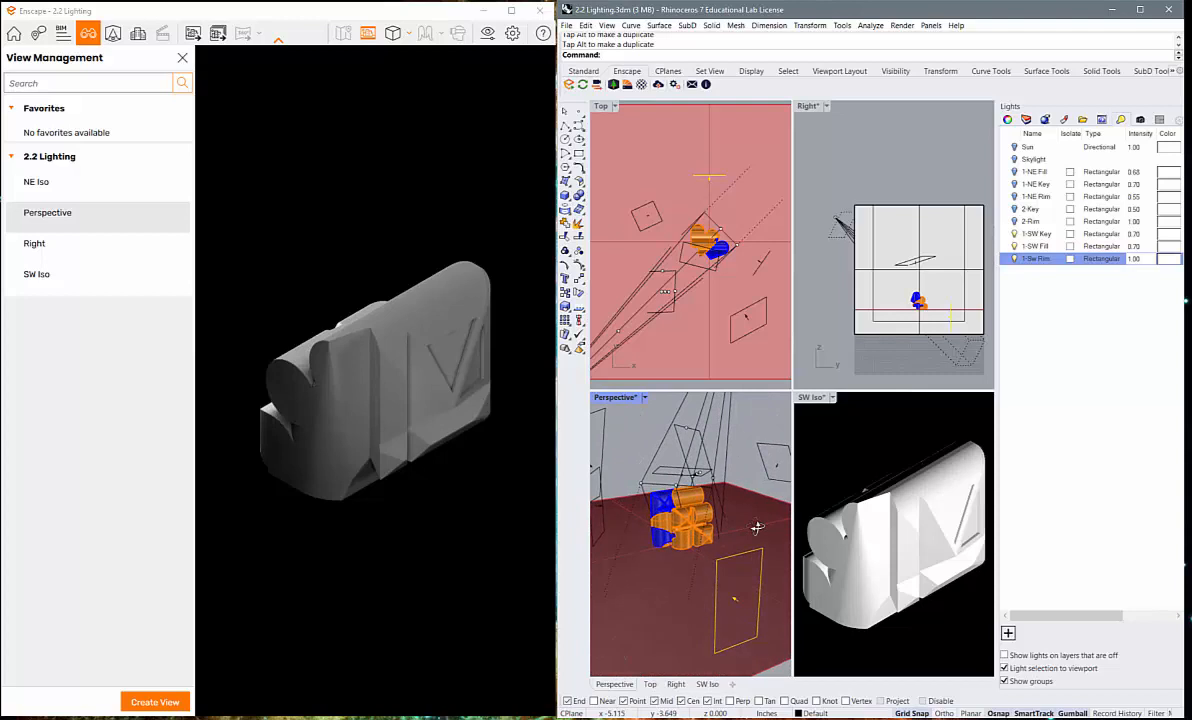
pyautogui.moveTo(756, 524)
pyautogui.mouseDown(button='right')
pyautogui.moveTo(778, 525)
pyautogui.moveTo(590, 528)
pyautogui.moveTo(774, 530)
pyautogui.mouseUp(button='right')
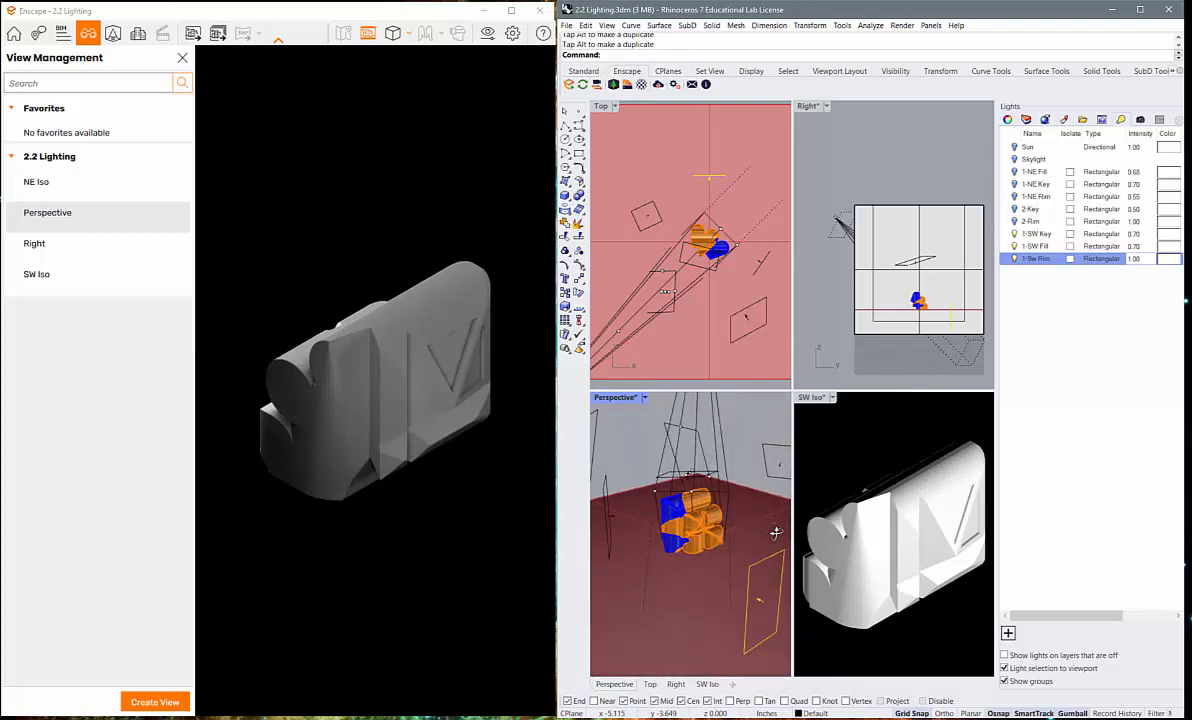
pyautogui.moveTo(630, 492); pyautogui.dragTo(739, 521, button='right')
pyautogui.click(760, 592)
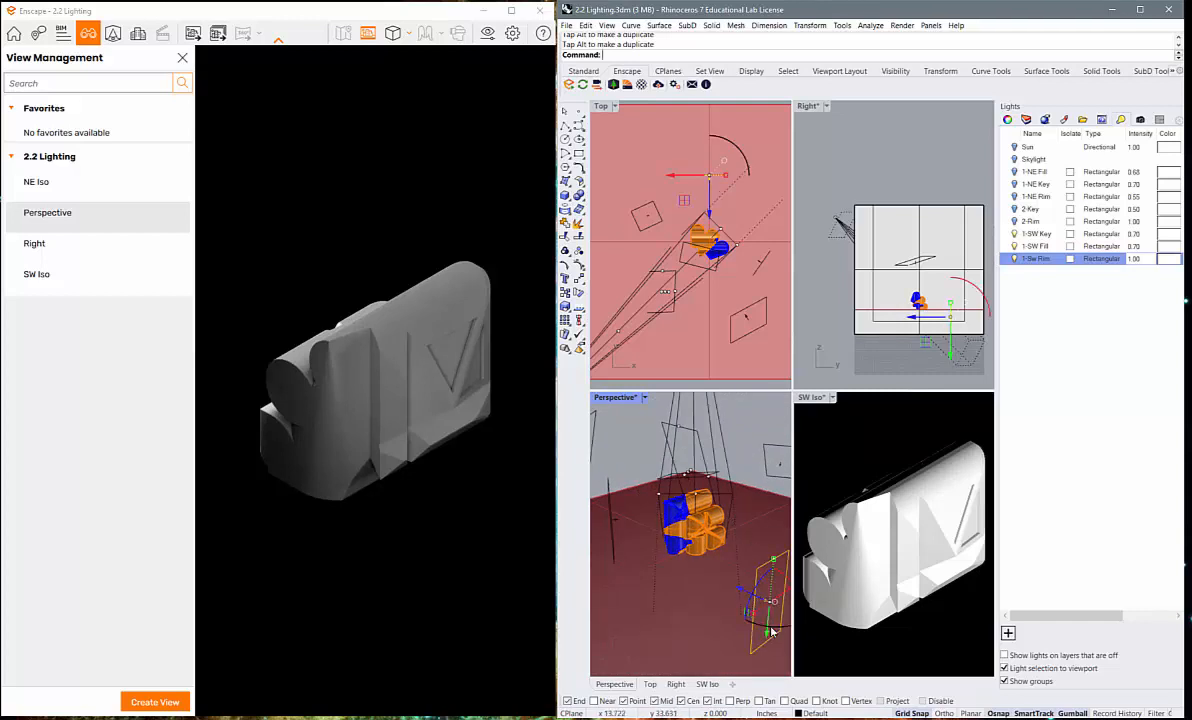
pyautogui.moveTo(771, 630); pyautogui.dragTo(713, 626)
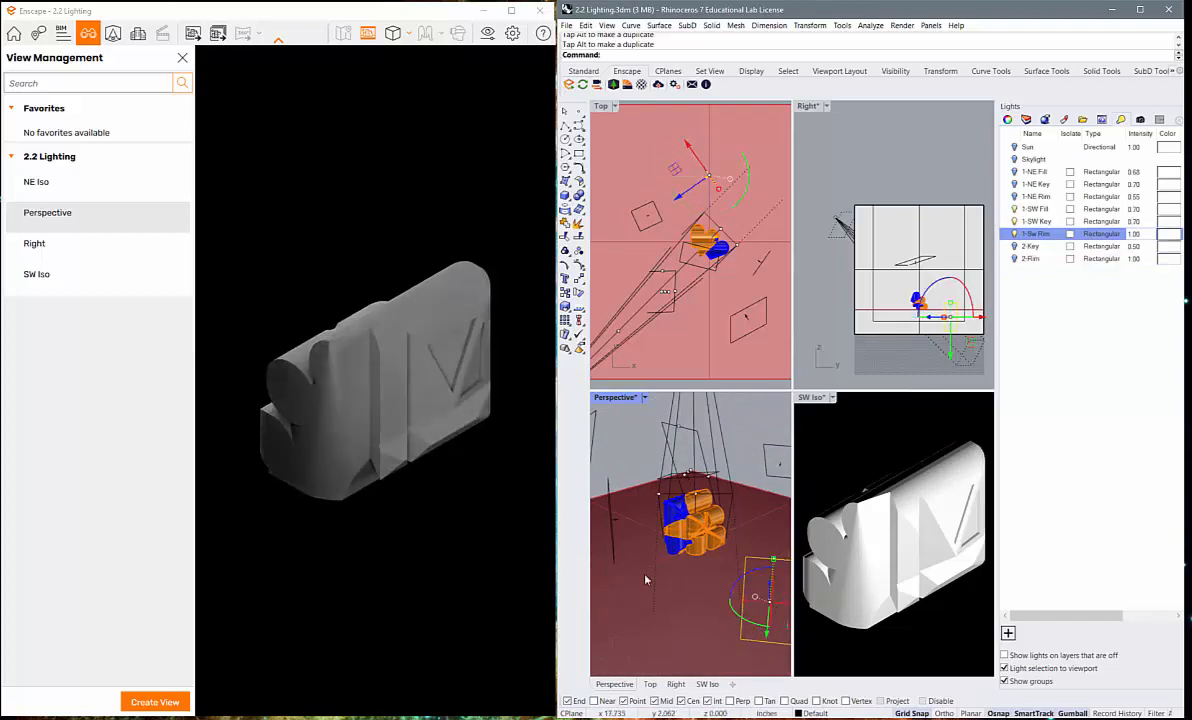
# Move the 1-Sw Rim light around to the blue side of the model and turn it toward the geometry
pyautogui.scroll(-2, 644, 573)
pyautogui.moveTo(777, 604); pyautogui.dragTo(651, 604)
pyautogui.moveTo(652, 604); pyautogui.dragTo(628, 576, button='right')
pyautogui.moveTo(634, 565); pyautogui.dragTo(666, 536)
pyautogui.moveTo(660, 560); pyautogui.dragTo(787, 630, button='right')
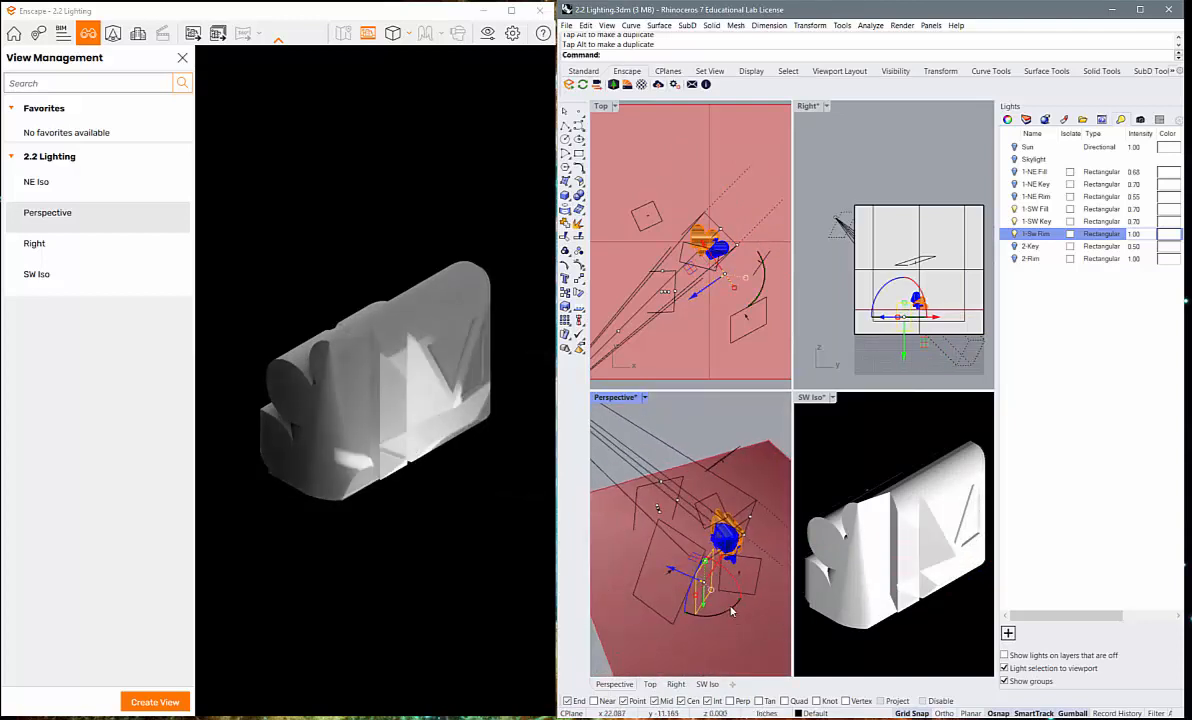
pyautogui.scroll(5, 724, 601)
pyautogui.moveTo(710, 599); pyautogui.dragTo(731, 614)
pyautogui.moveTo(730, 614); pyautogui.dragTo(695, 545, button='right')
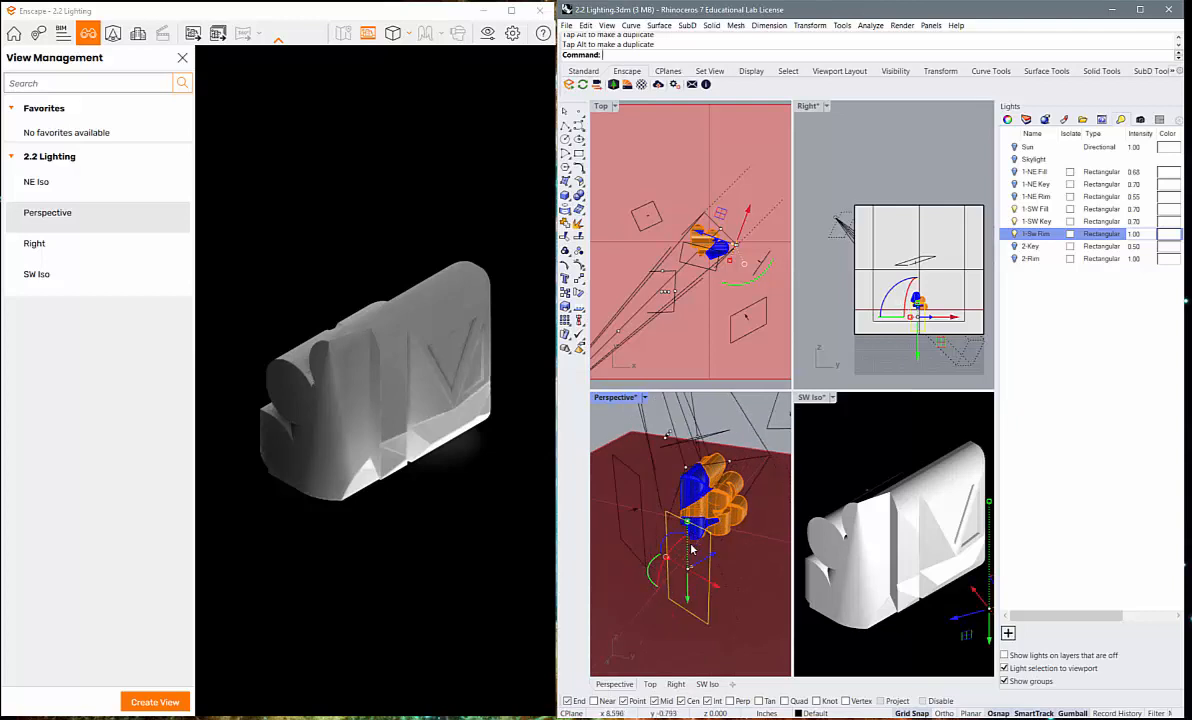
# Raise the 1-Sw Rim light level with the model and rotate it about its vertical axis, undoing the stray drag of a model part
pyautogui.moveTo(691, 597); pyautogui.dragTo(706, 550)
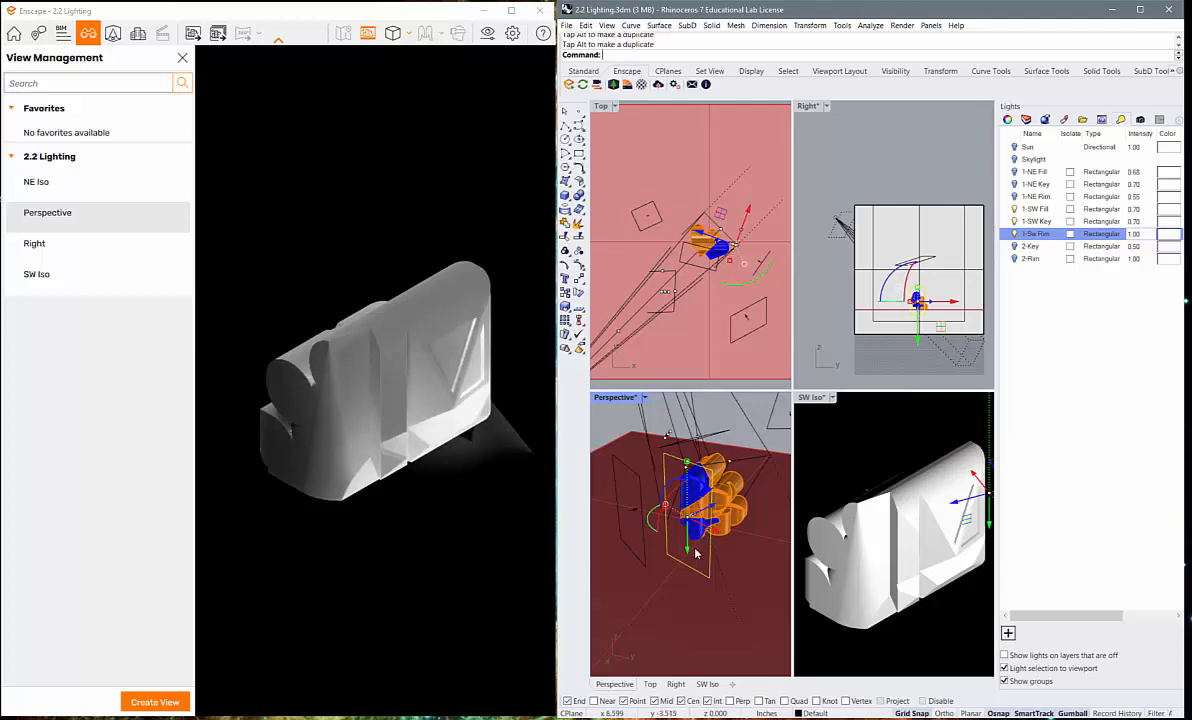
pyautogui.moveTo(648, 520); pyautogui.dragTo(664, 583, button='right')
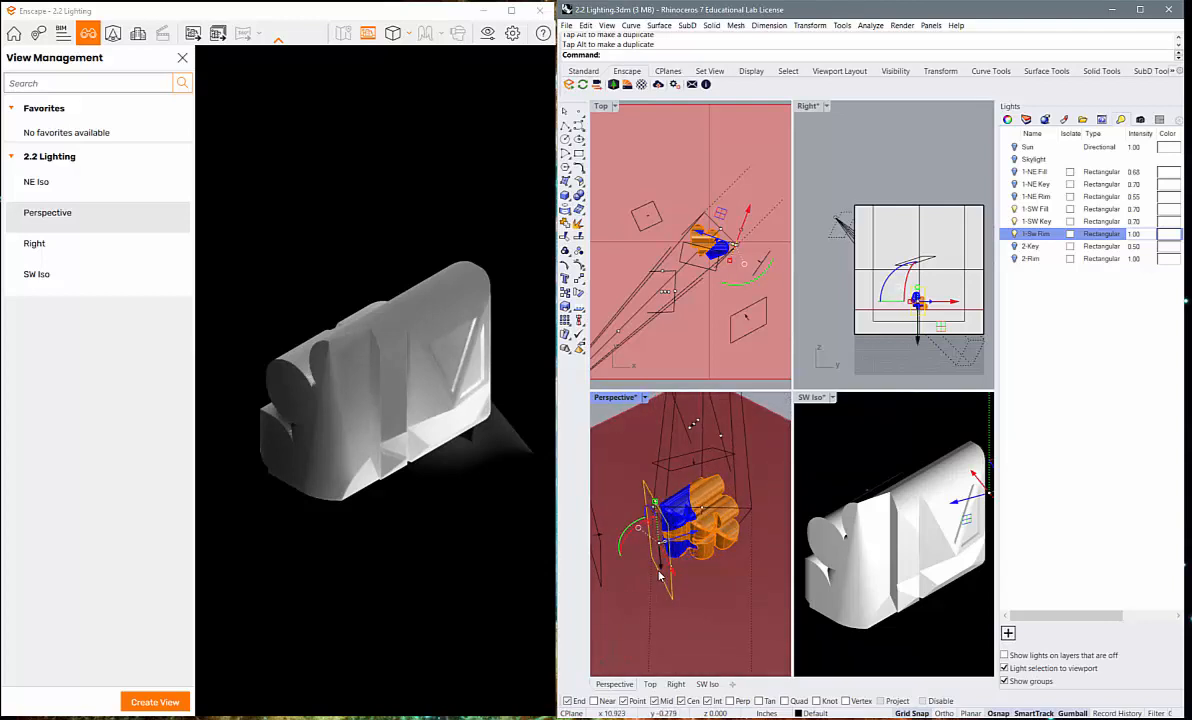
pyautogui.scroll(2, 650, 550)
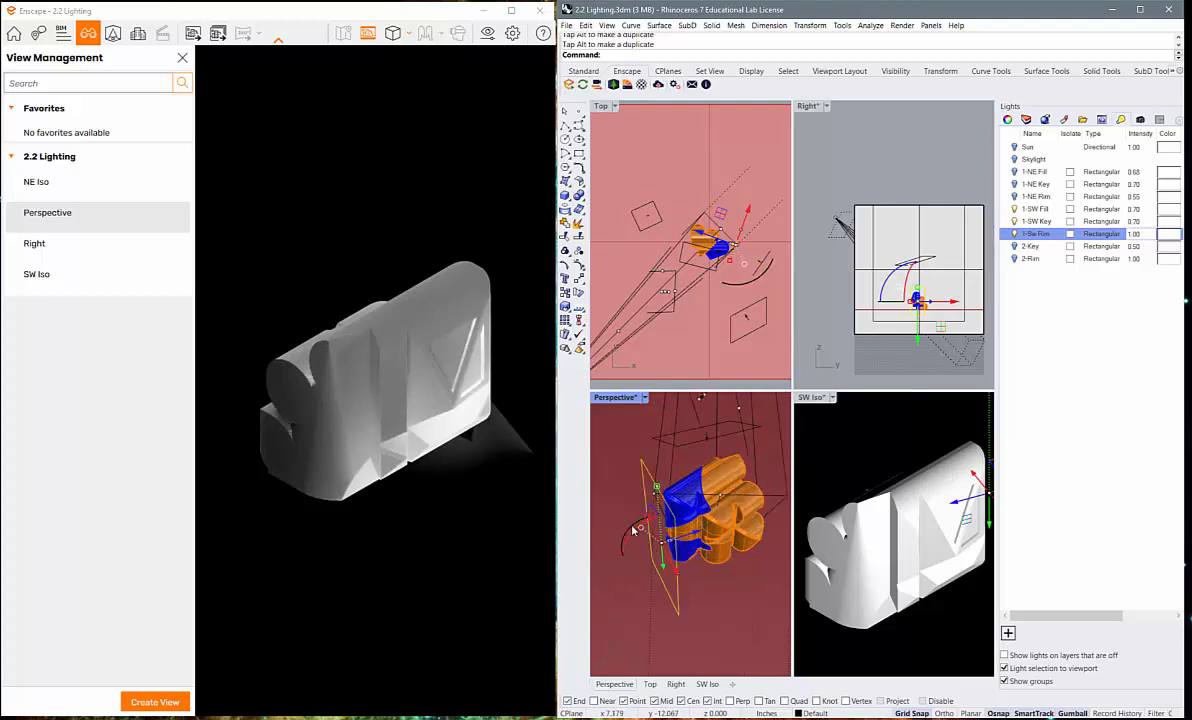
pyautogui.moveTo(632, 530); pyautogui.dragTo(722, 561)
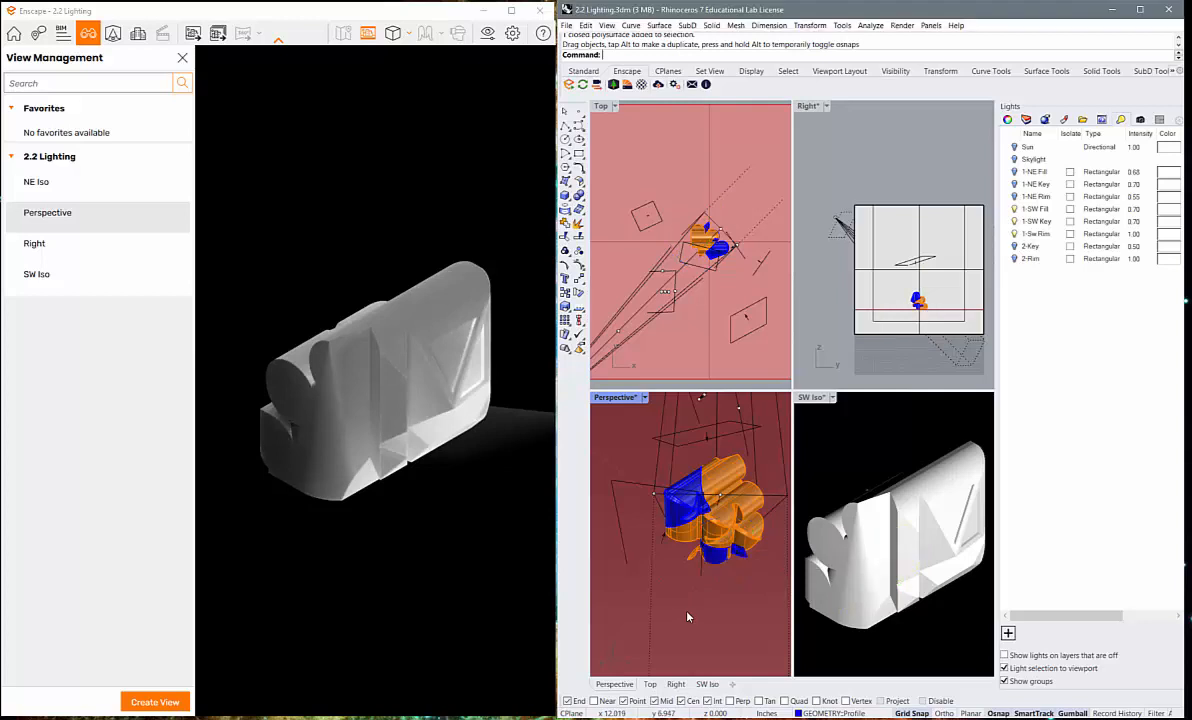
pyautogui.hotkey('ctrl', 'z')
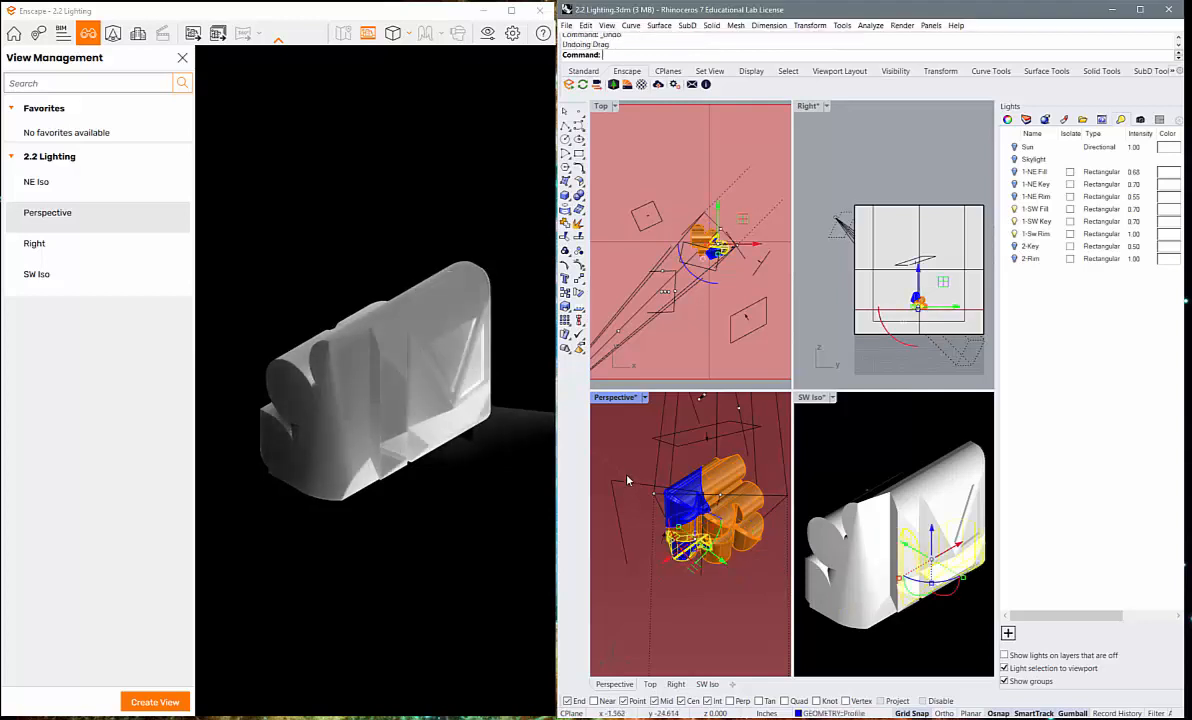
# Shift the 1-Sw Rim light sideways across the model's blue end and raise it above the floor
pyautogui.click(628, 491)
pyautogui.moveTo(628, 491); pyautogui.dragTo(678, 515, button='right')
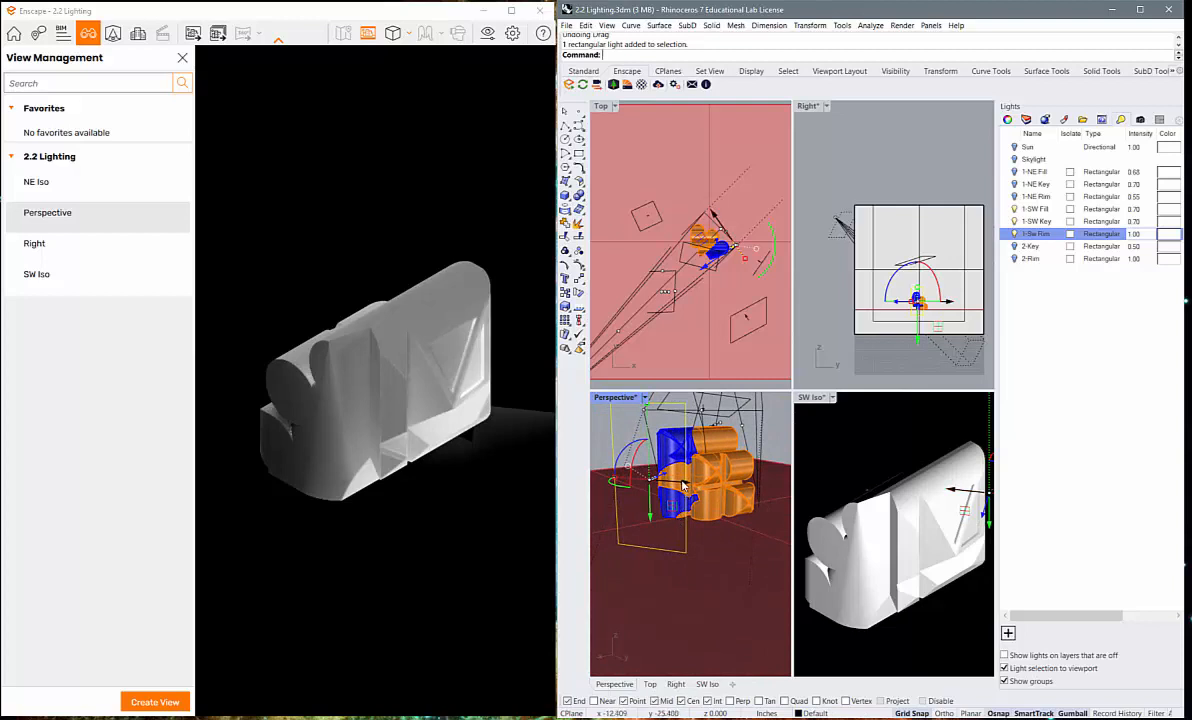
pyautogui.moveTo(683, 485); pyautogui.dragTo(712, 488)
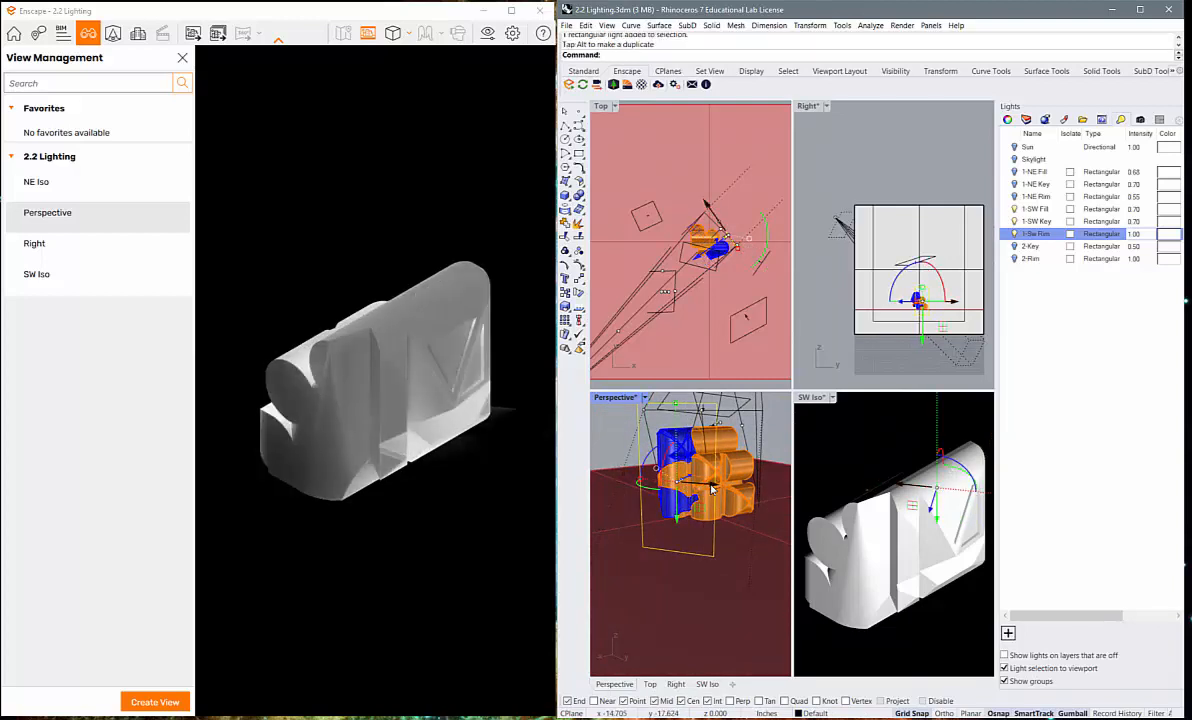
pyautogui.scroll(-3, 686, 531)
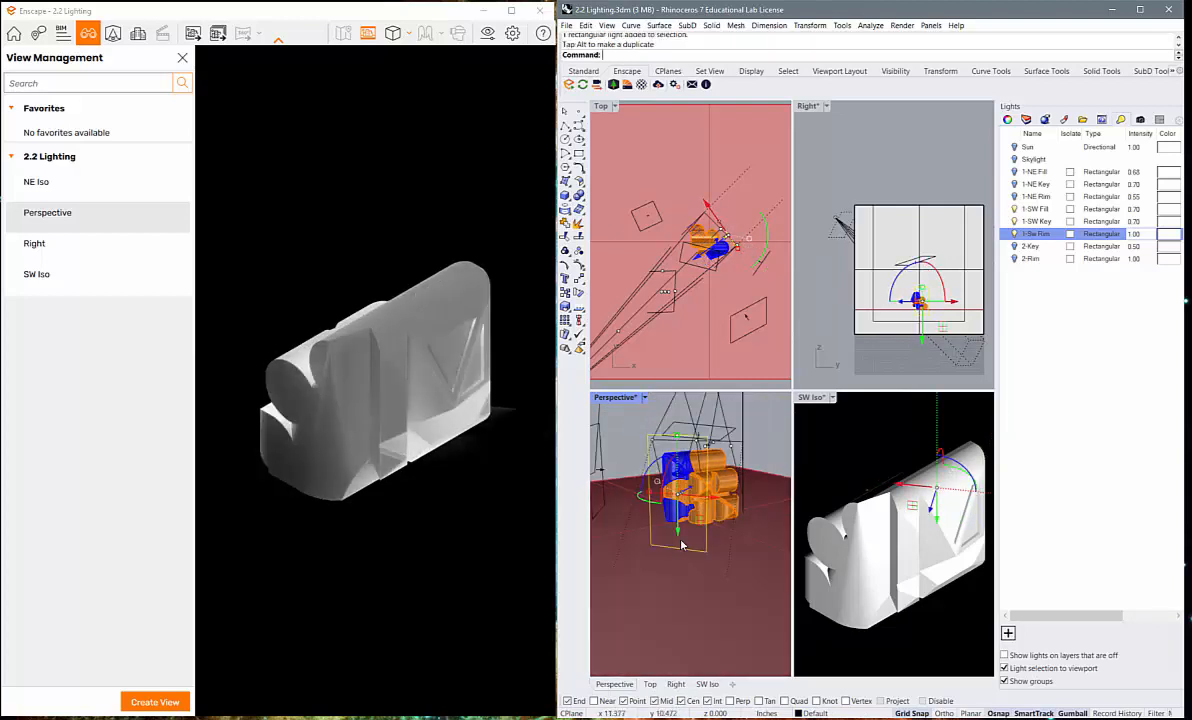
pyautogui.moveTo(680, 531); pyautogui.dragTo(677, 497)
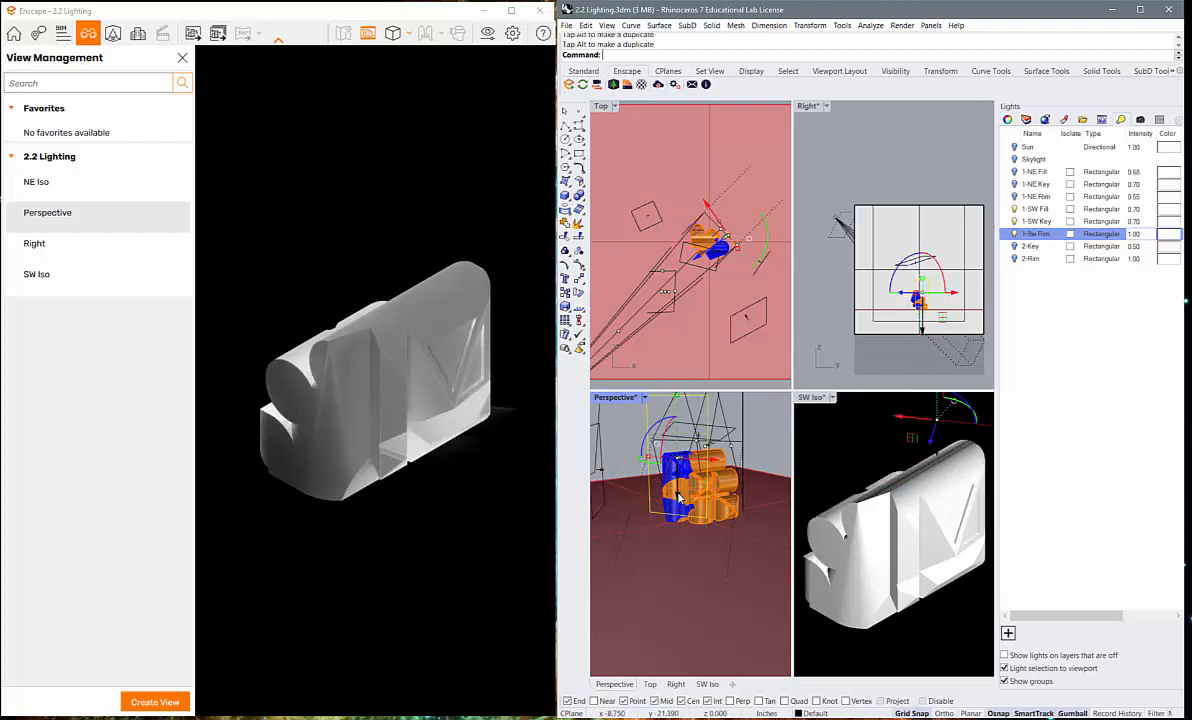
# Pull the 1-Sw Rim light back from the model, lower it slightly and fine-tune its sideways position
pyautogui.moveTo(679, 505); pyautogui.dragTo(628, 515, button='right')
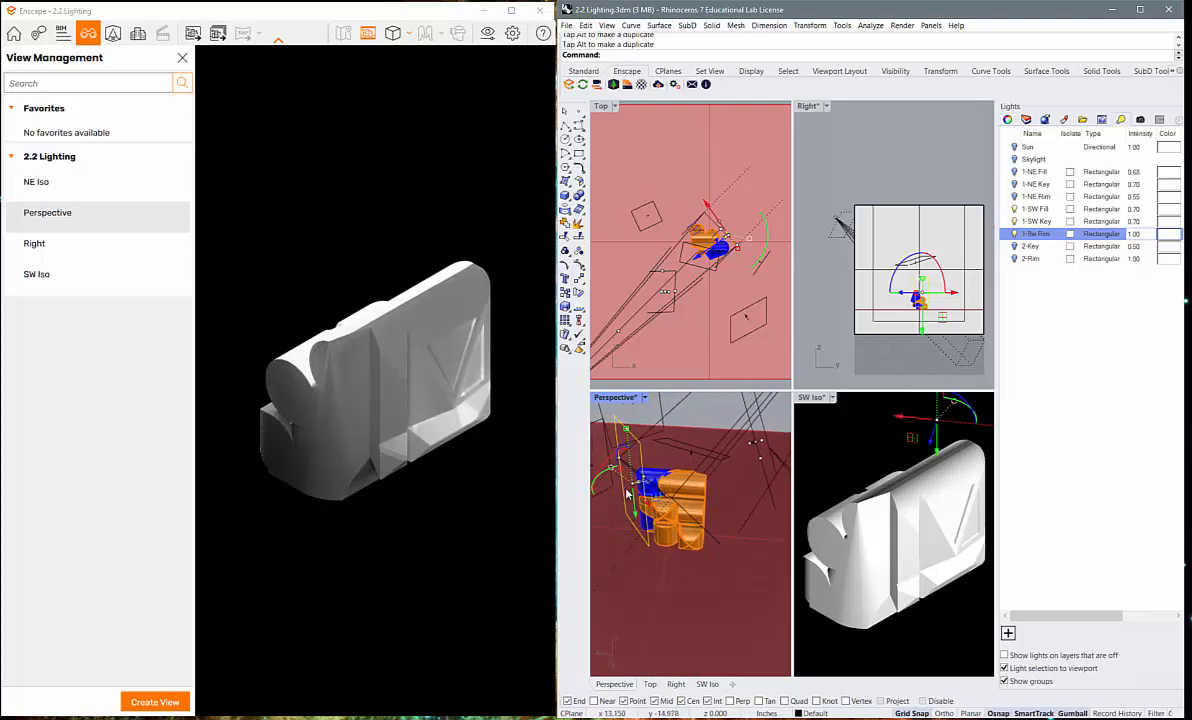
pyautogui.moveTo(664, 475); pyautogui.dragTo(619, 492)
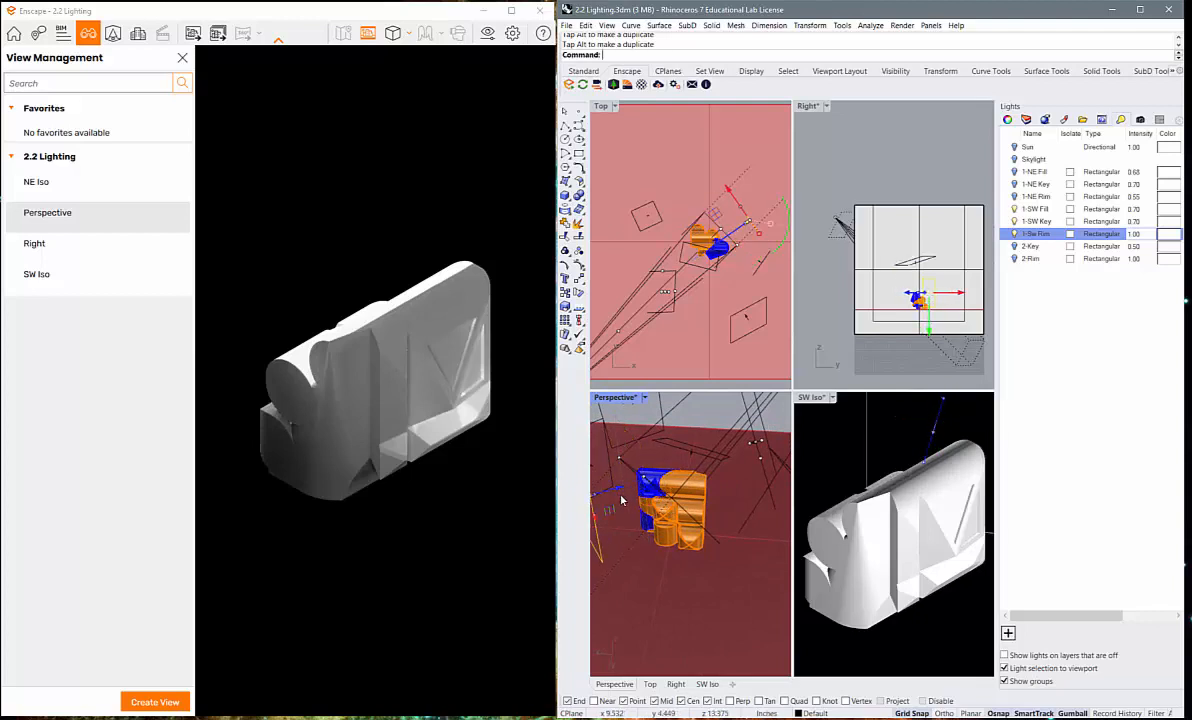
pyautogui.moveTo(704, 487); pyautogui.dragTo(653, 513, button='right')
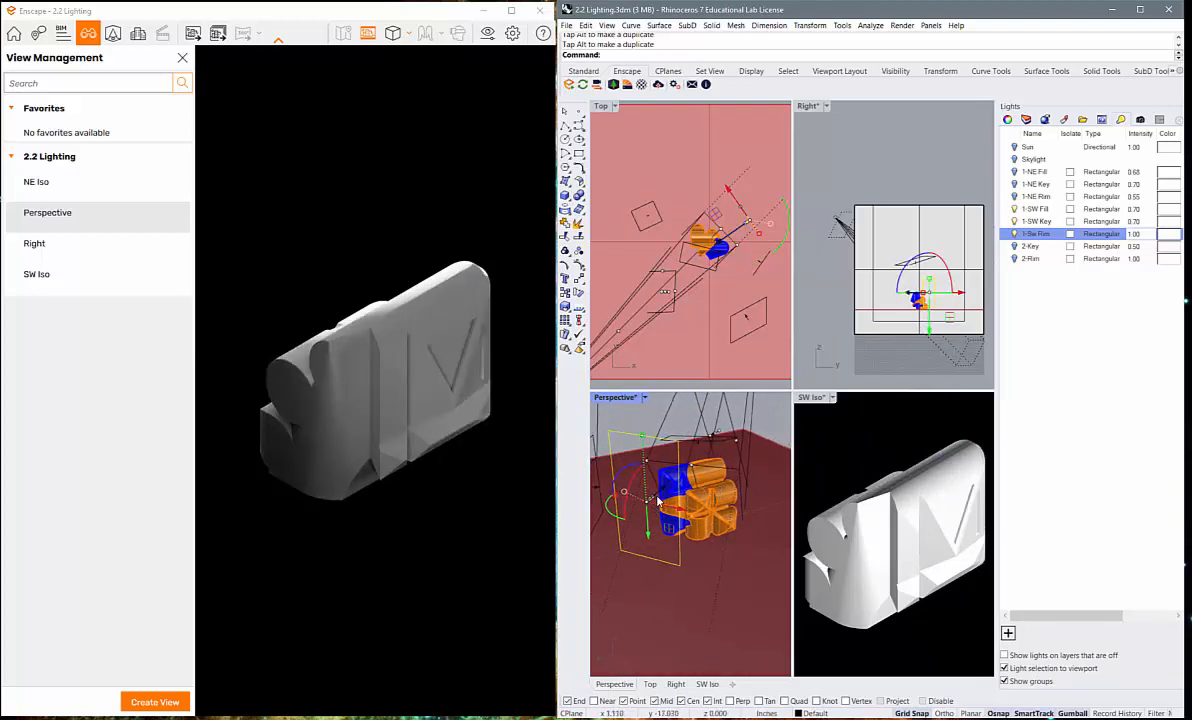
pyautogui.moveTo(653, 513); pyautogui.dragTo(635, 568)
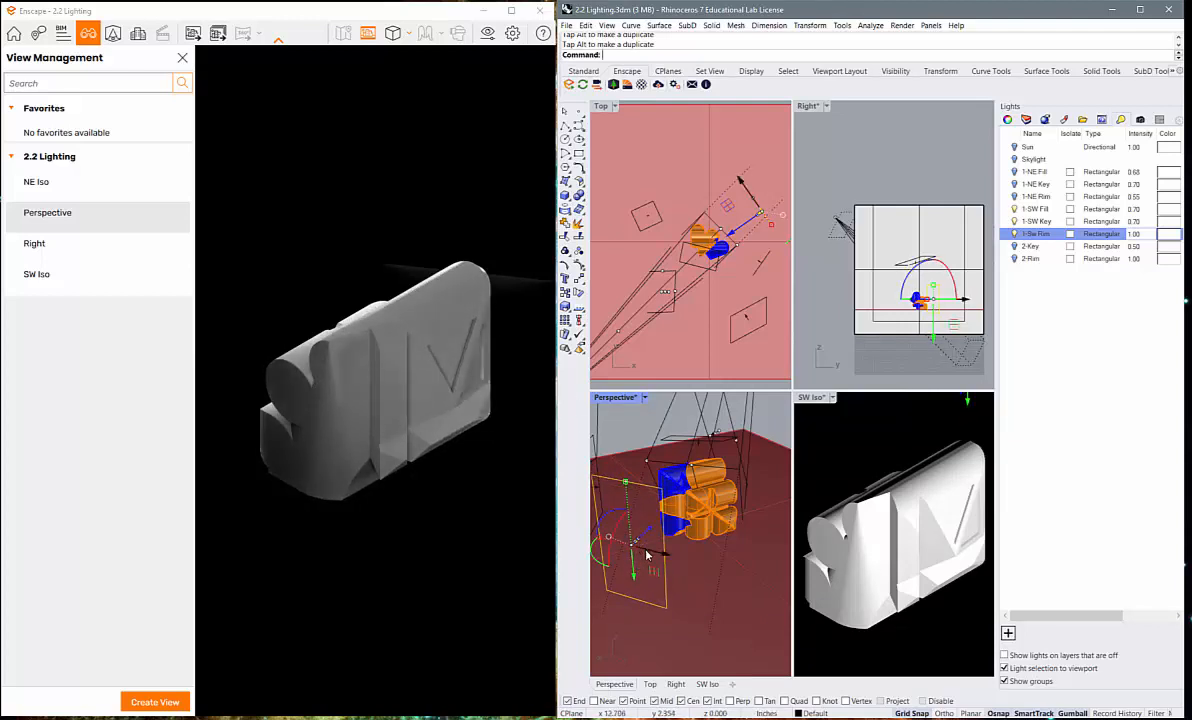
pyautogui.moveTo(646, 556)
pyautogui.mouseDown()
pyautogui.moveTo(664, 563)
pyautogui.moveTo(643, 565)
pyautogui.mouseUp()
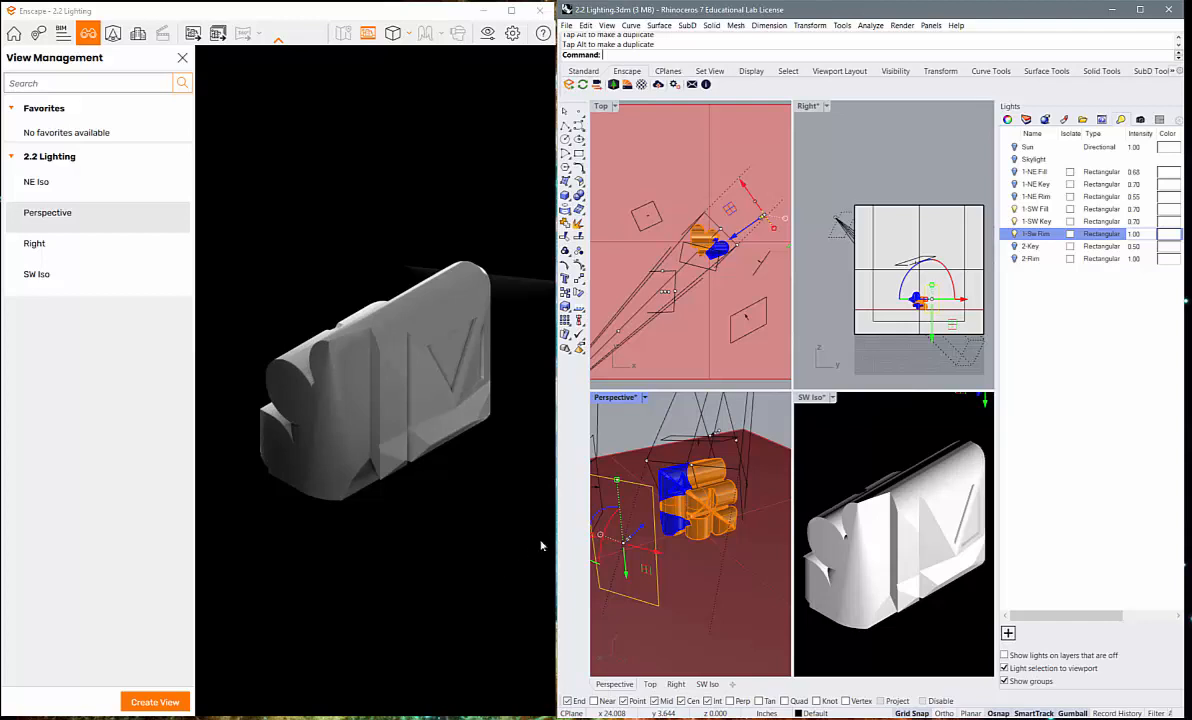
pyautogui.moveTo(641, 551); pyautogui.dragTo(598, 605, button='right')
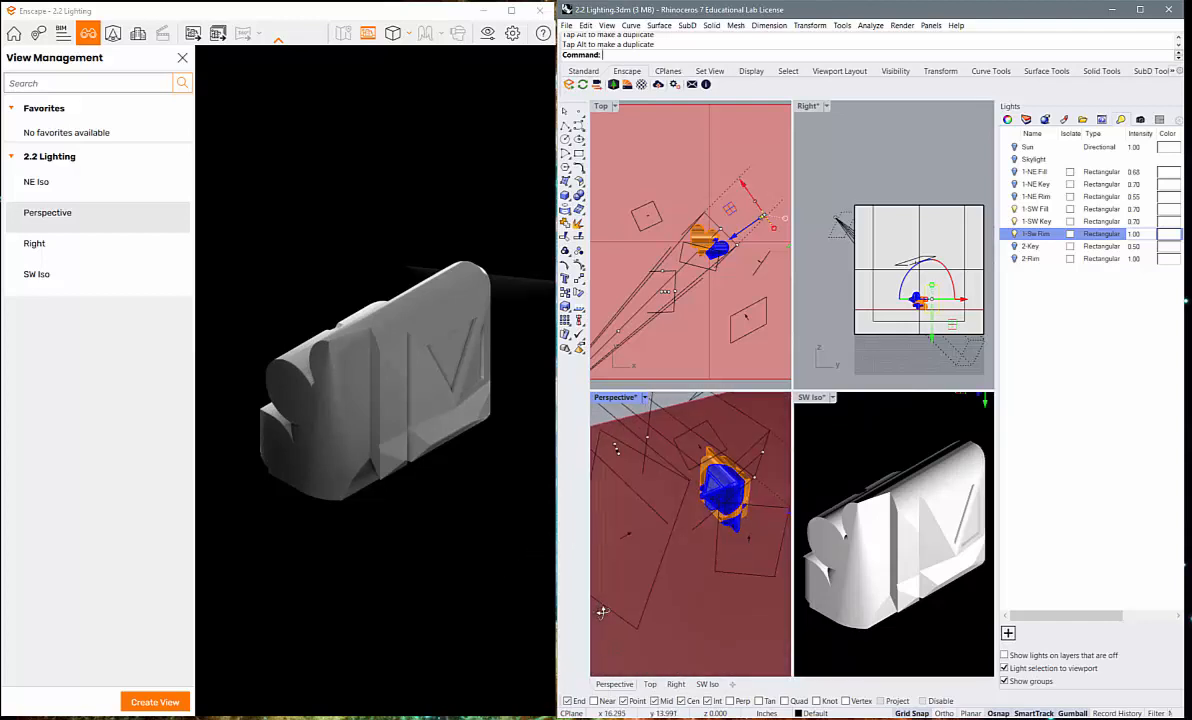
# Enlarge the Perspective view and tilt the 1-Sw Rim light slightly downward so that its upper end leans toward the model
pyautogui.doubleClick(617, 398)
pyautogui.moveTo(615, 404); pyautogui.dragTo(822, 371, button='right')
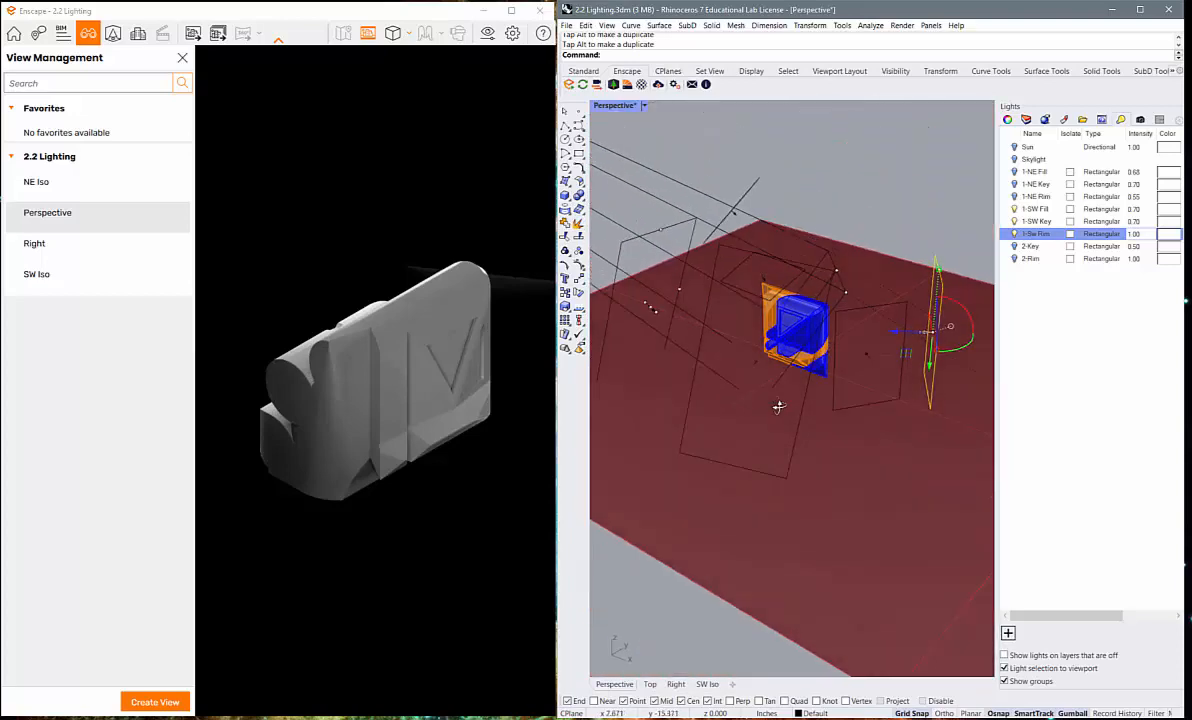
pyautogui.scroll(4, 980, 323)
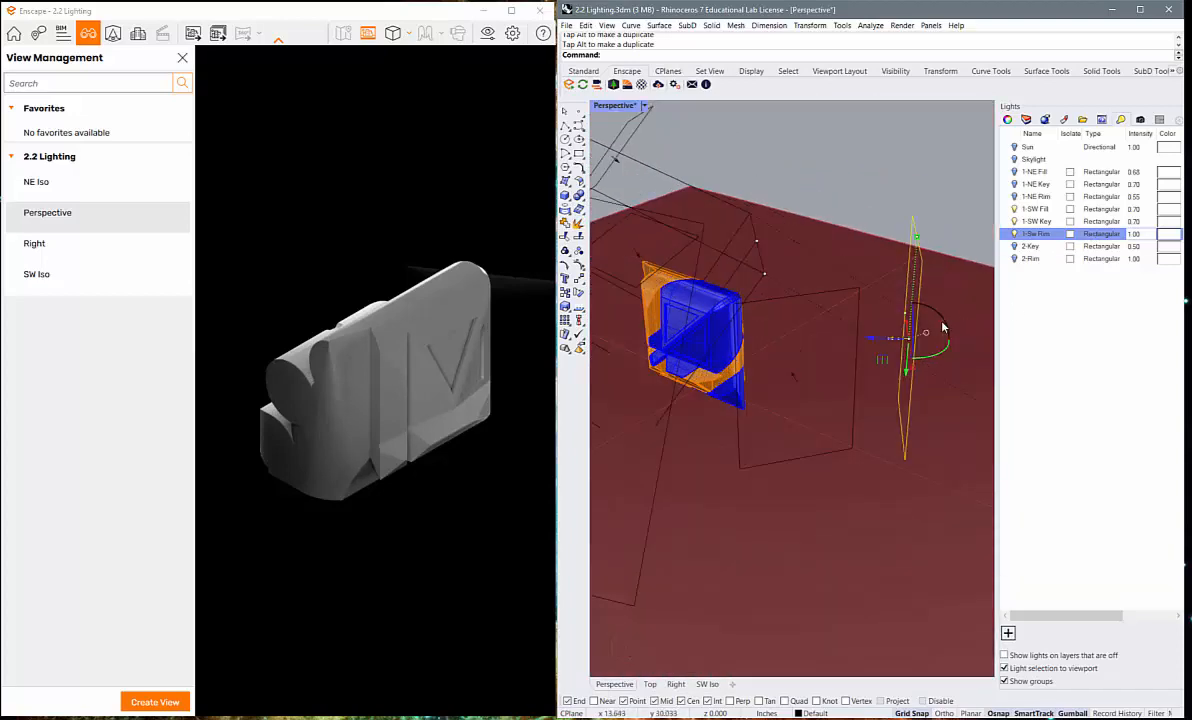
pyautogui.moveTo(946, 332); pyautogui.dragTo(941, 318)
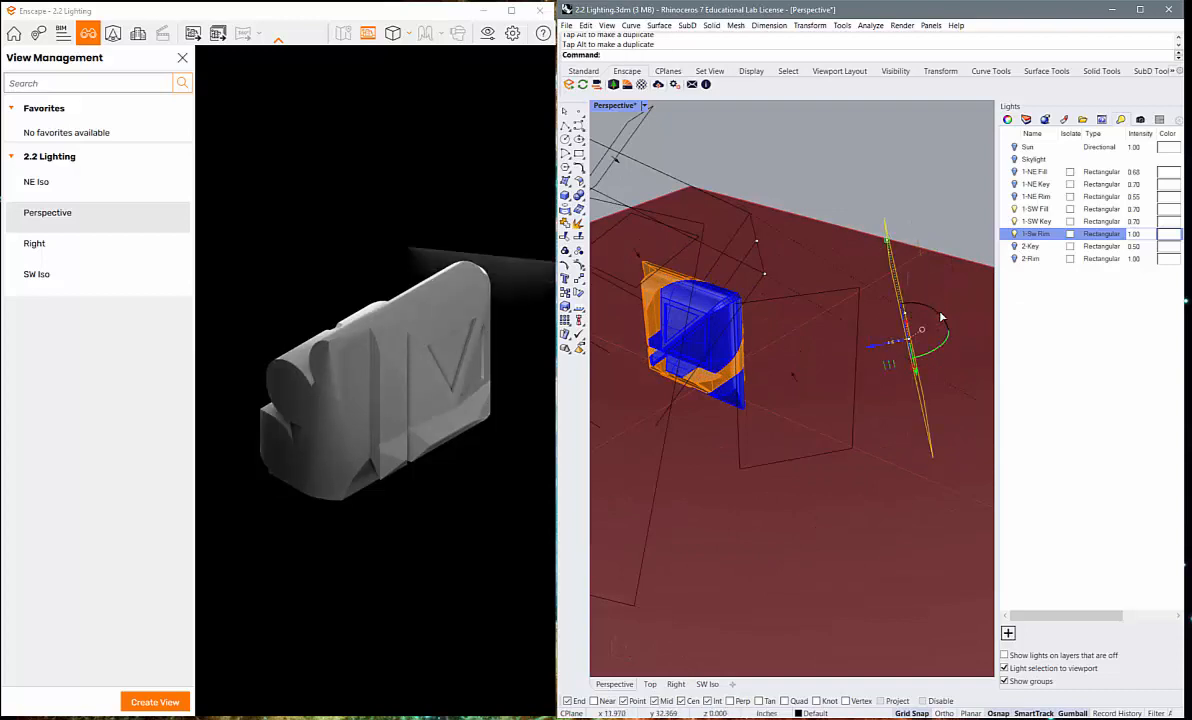
# Slide the tilted 1-Sw Rim light slightly downward along its own long axis, closer to the floor
pyautogui.moveTo(906, 281); pyautogui.dragTo(897, 366, button='right')
pyautogui.moveTo(897, 366); pyautogui.dragTo(891, 342)
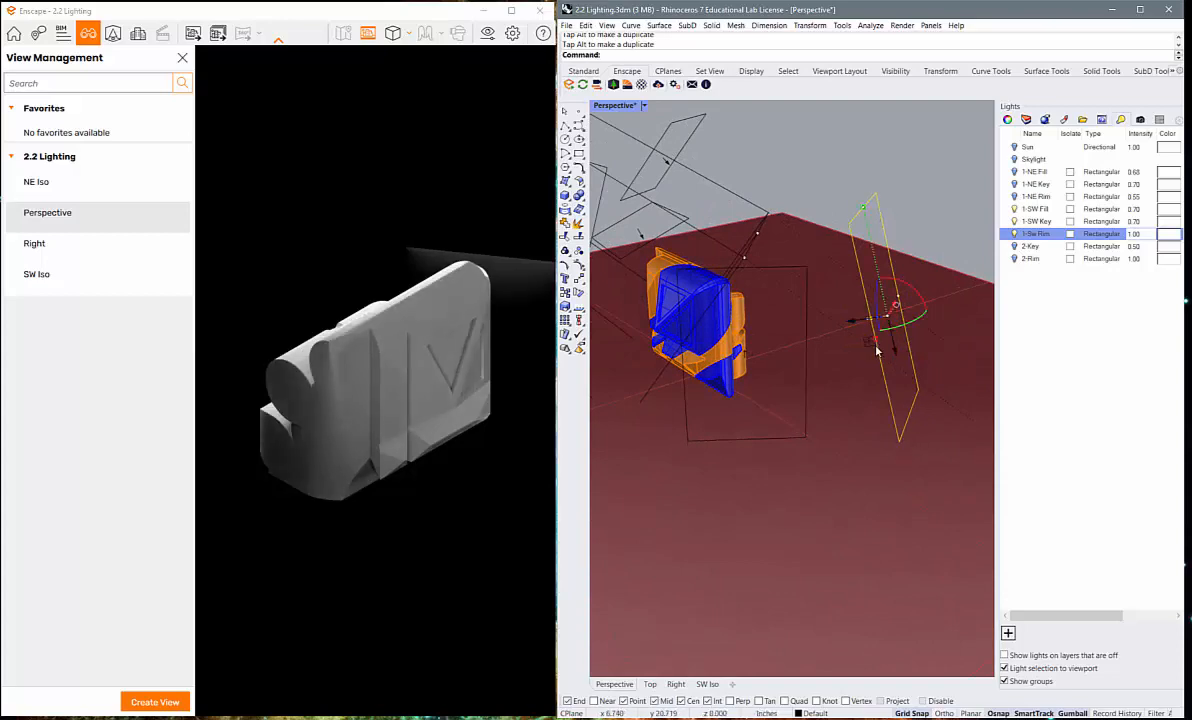
pyautogui.moveTo(862, 338); pyautogui.dragTo(908, 350, button='right')
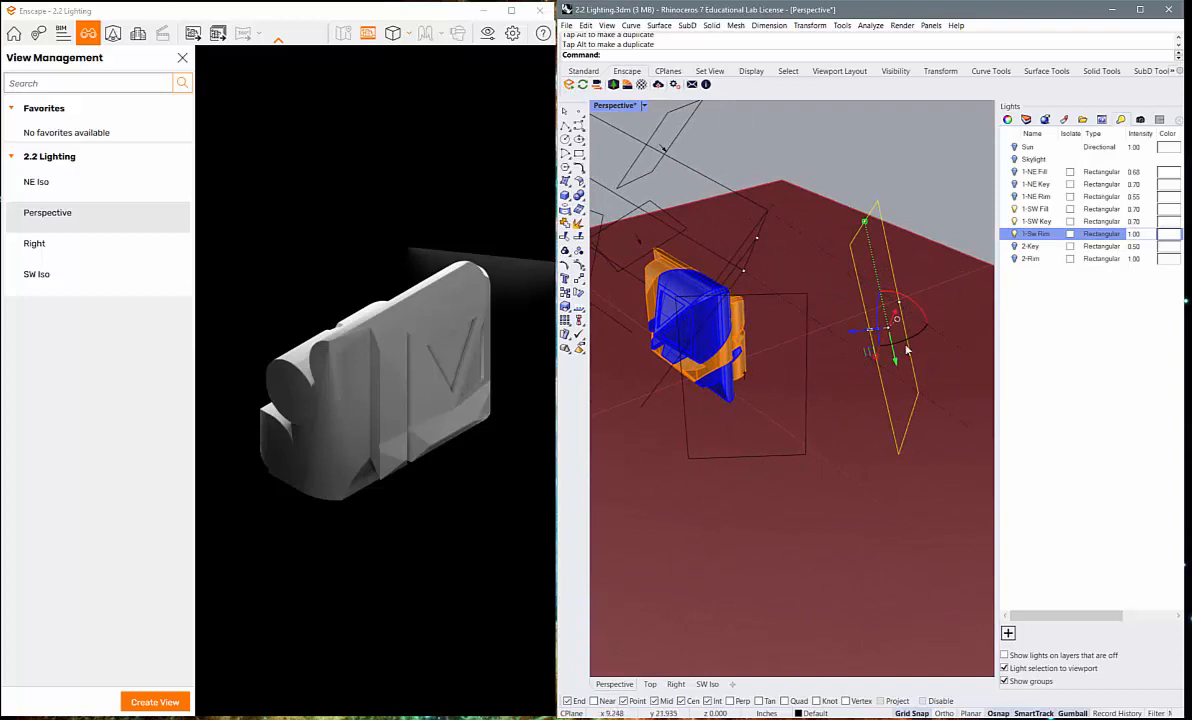
pyautogui.click(917, 345)
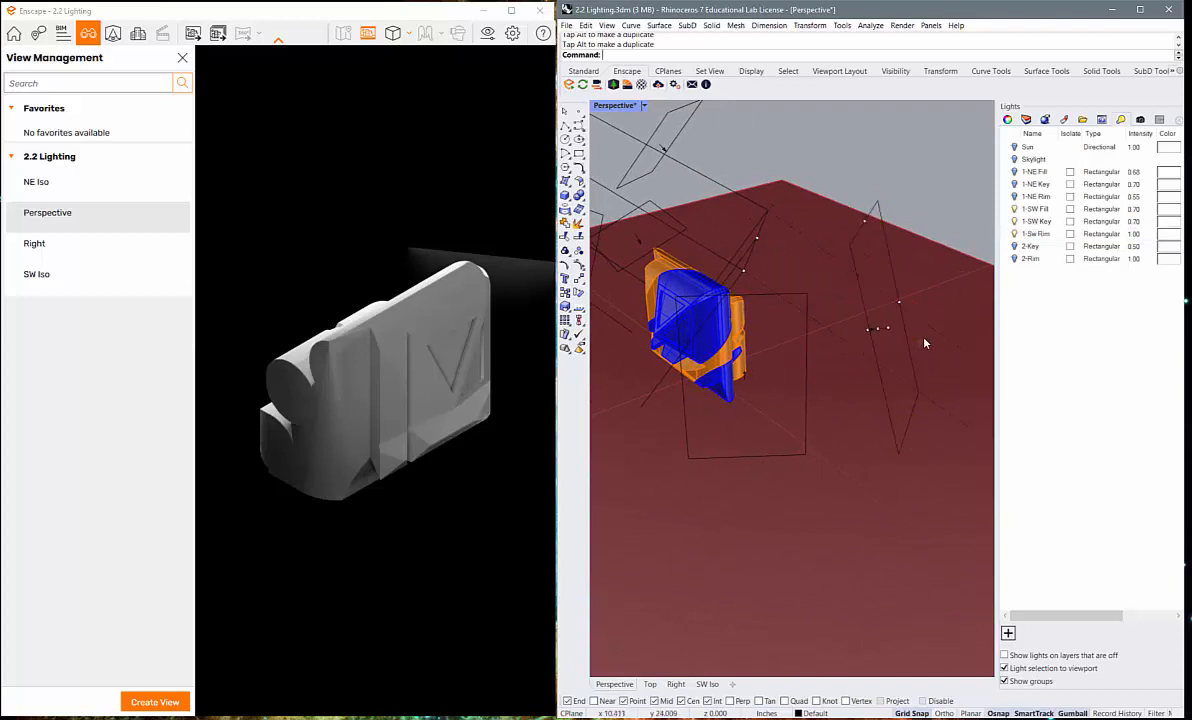
pyautogui.click(878, 370)
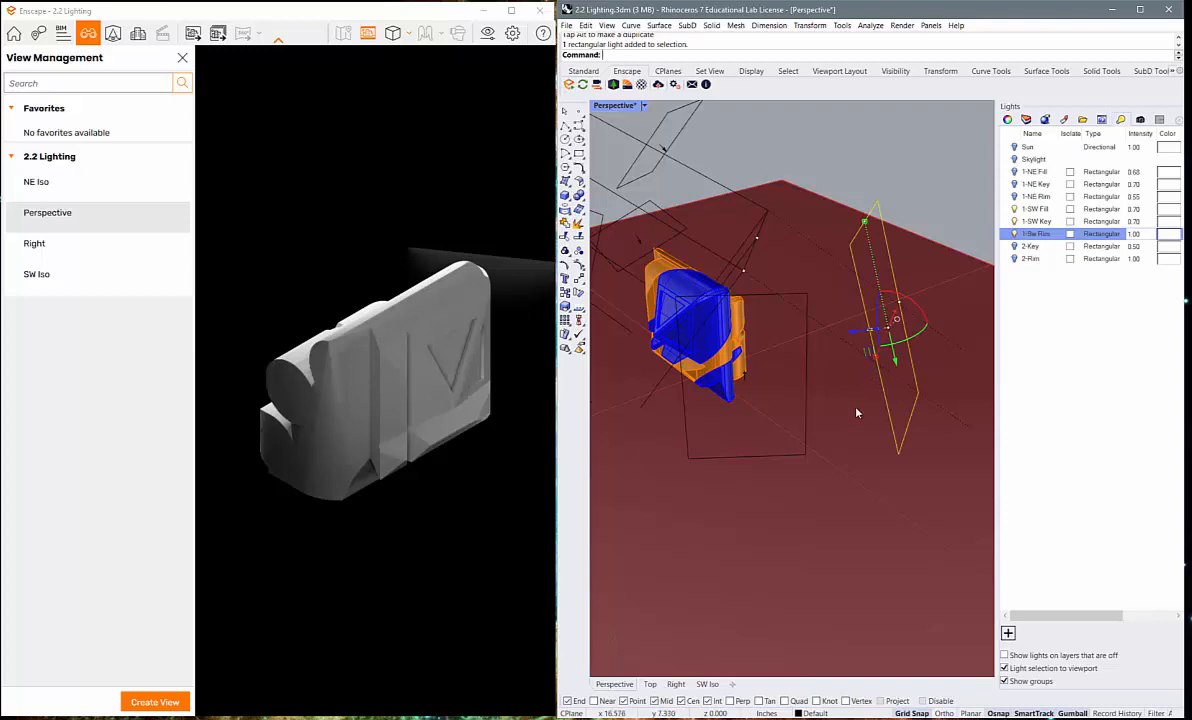
pyautogui.moveTo(897, 361); pyautogui.dragTo(900, 388)
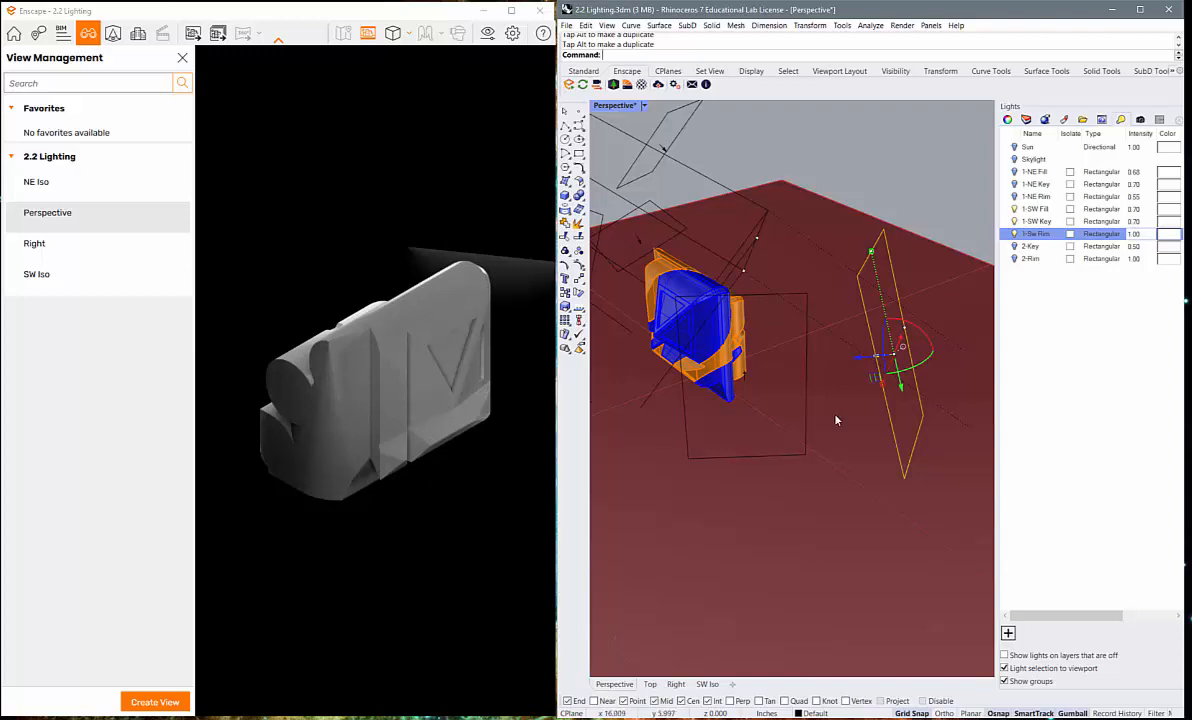
# Set the intensity of the 2-Rim light to 0.7
pyautogui.click(1140, 259)
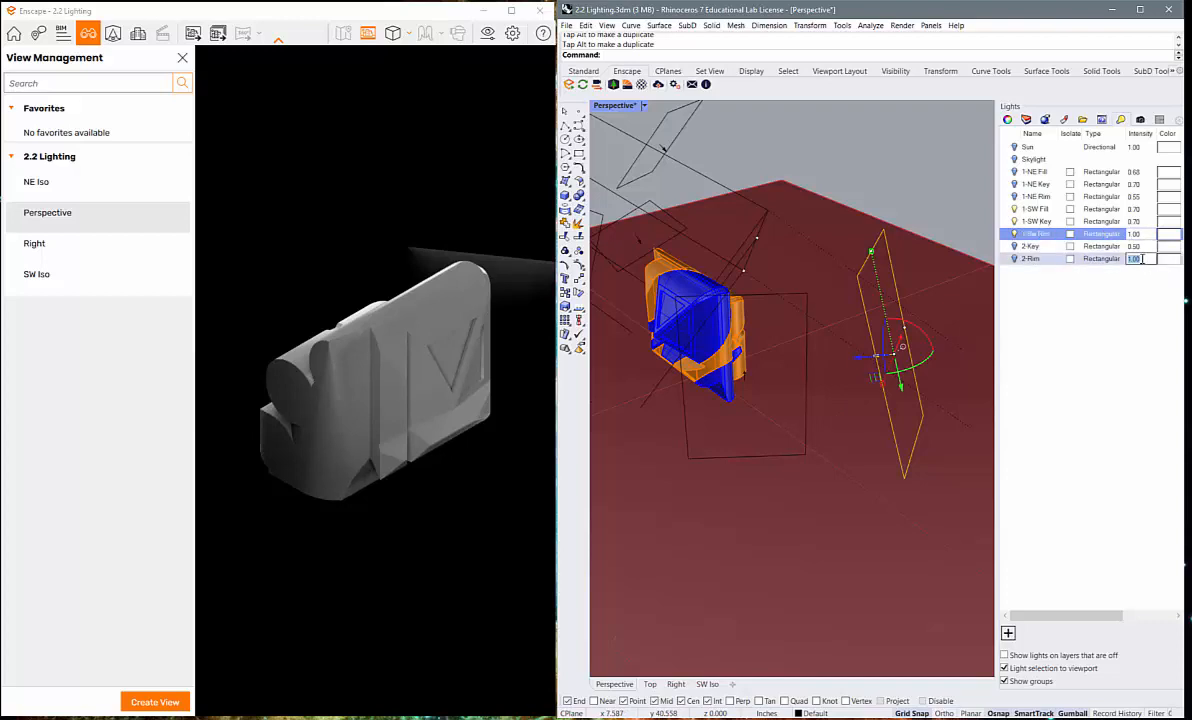
pyautogui.write('0.7')
pyautogui.press('Return')
# Try an intensity of 0.8 for the 1-Sw Rim light
pyautogui.click(1145, 233)
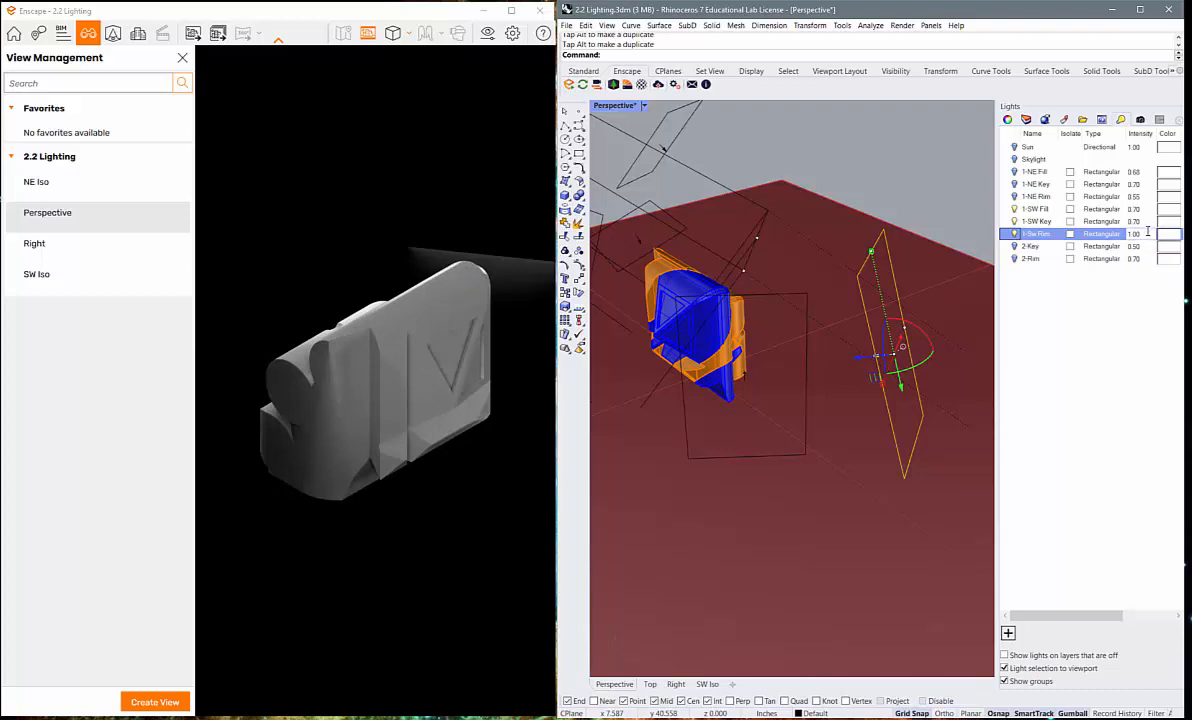
pyautogui.write('0.8')
pyautogui.press('Return')
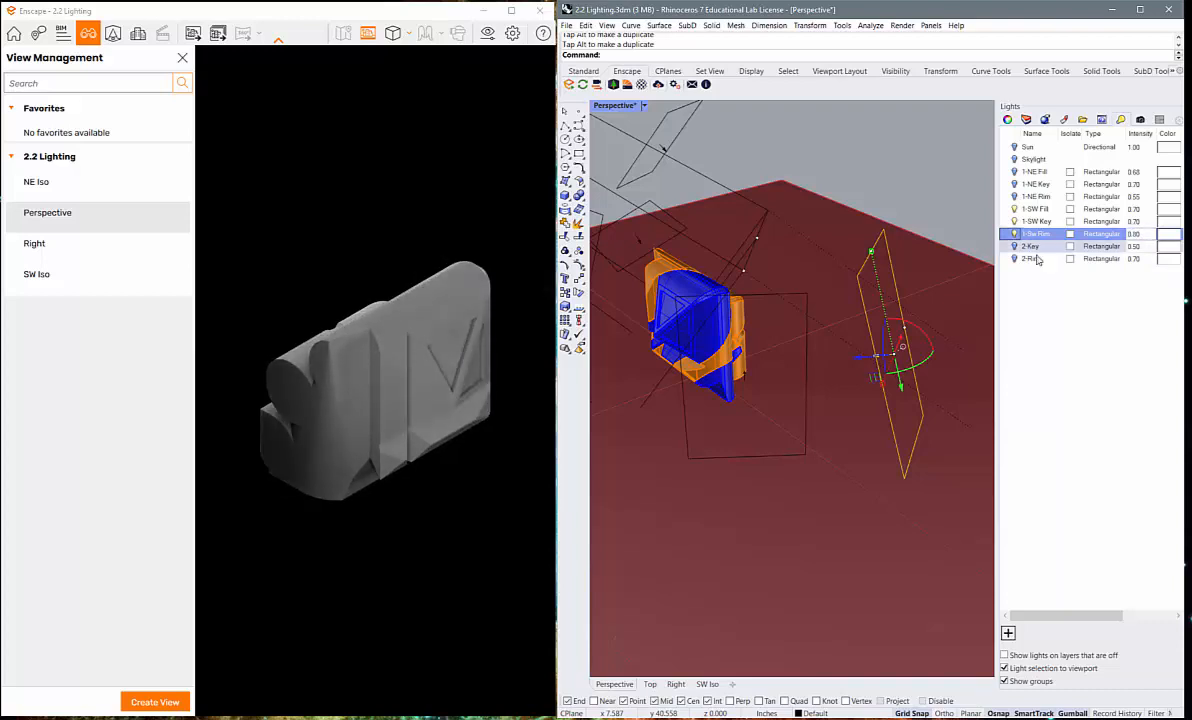
# Set the intensity of the 1-Sw Rim light to 0.9
pyautogui.click(1145, 234)
pyautogui.write('1')
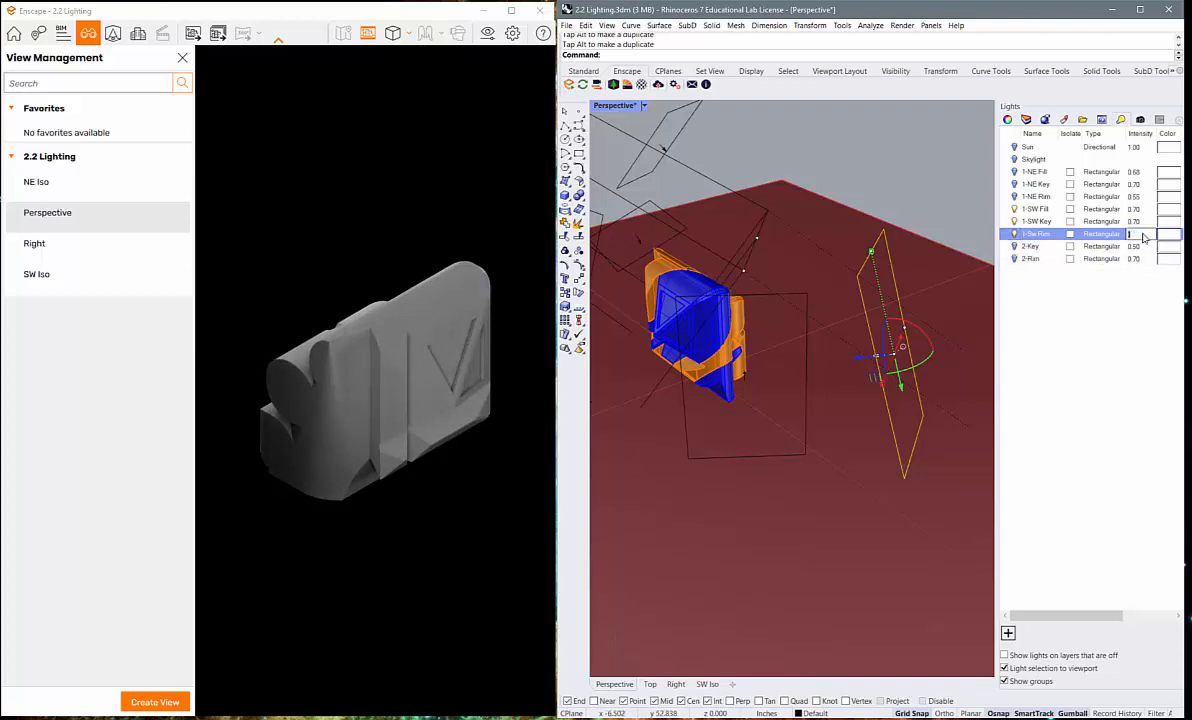
pyautogui.write('.9')
pyautogui.press('Return')
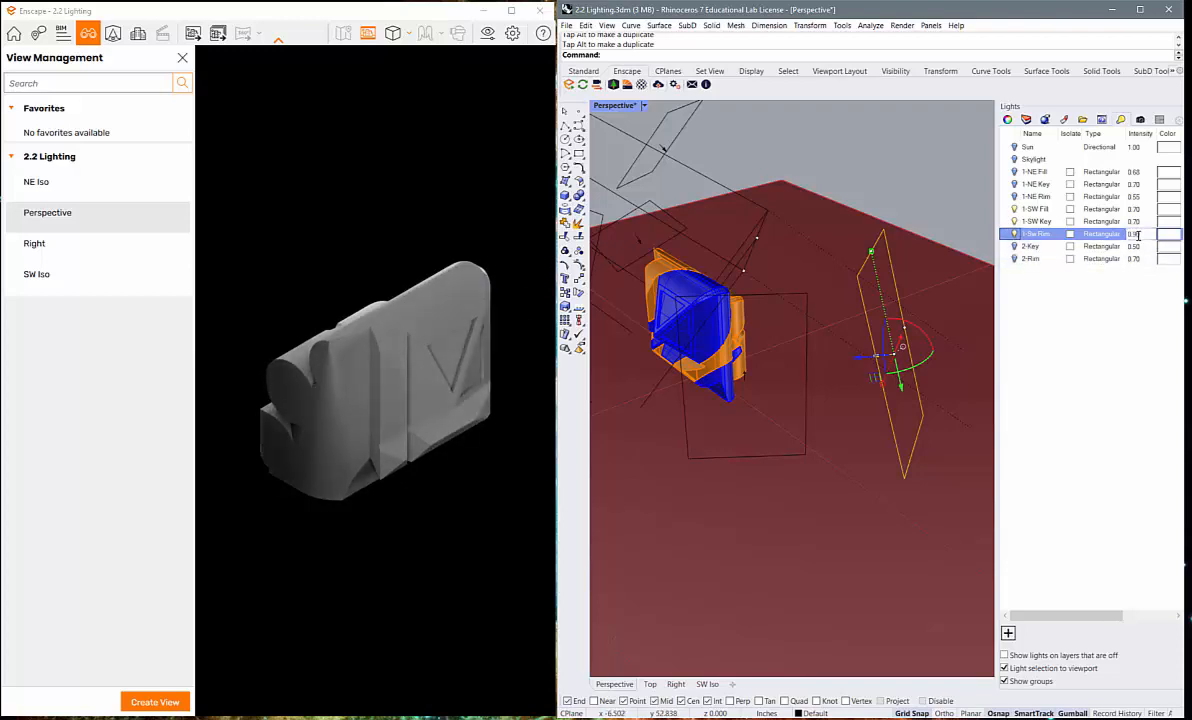